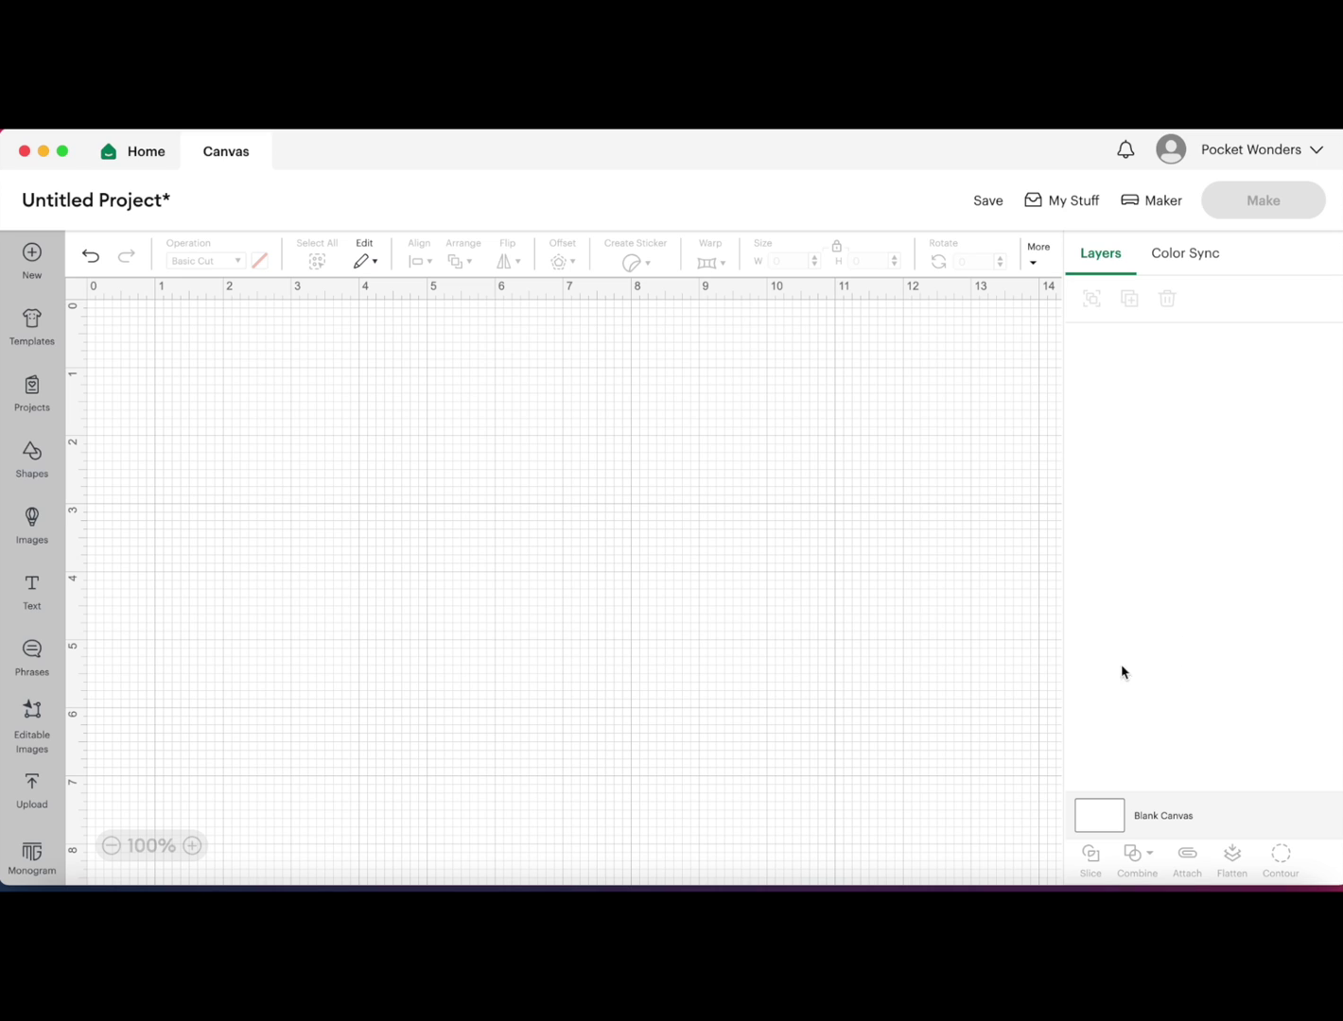
- Add the text 'mama' (2.36 × 0.53 in), drag it toward the canvas centre, and open the font list
left_click(32, 592)
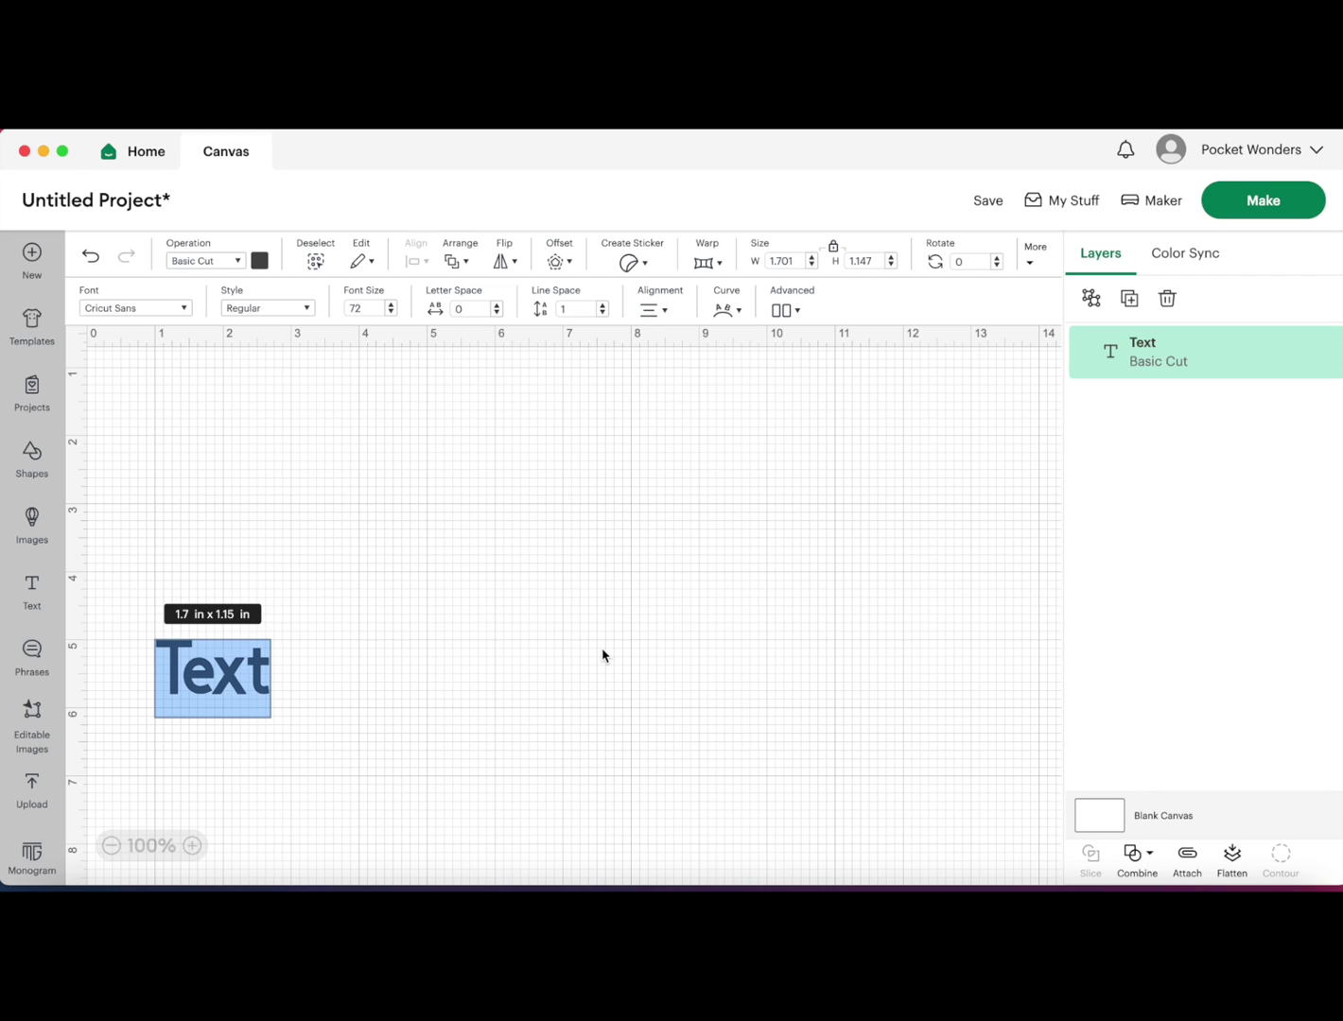
type("mama")
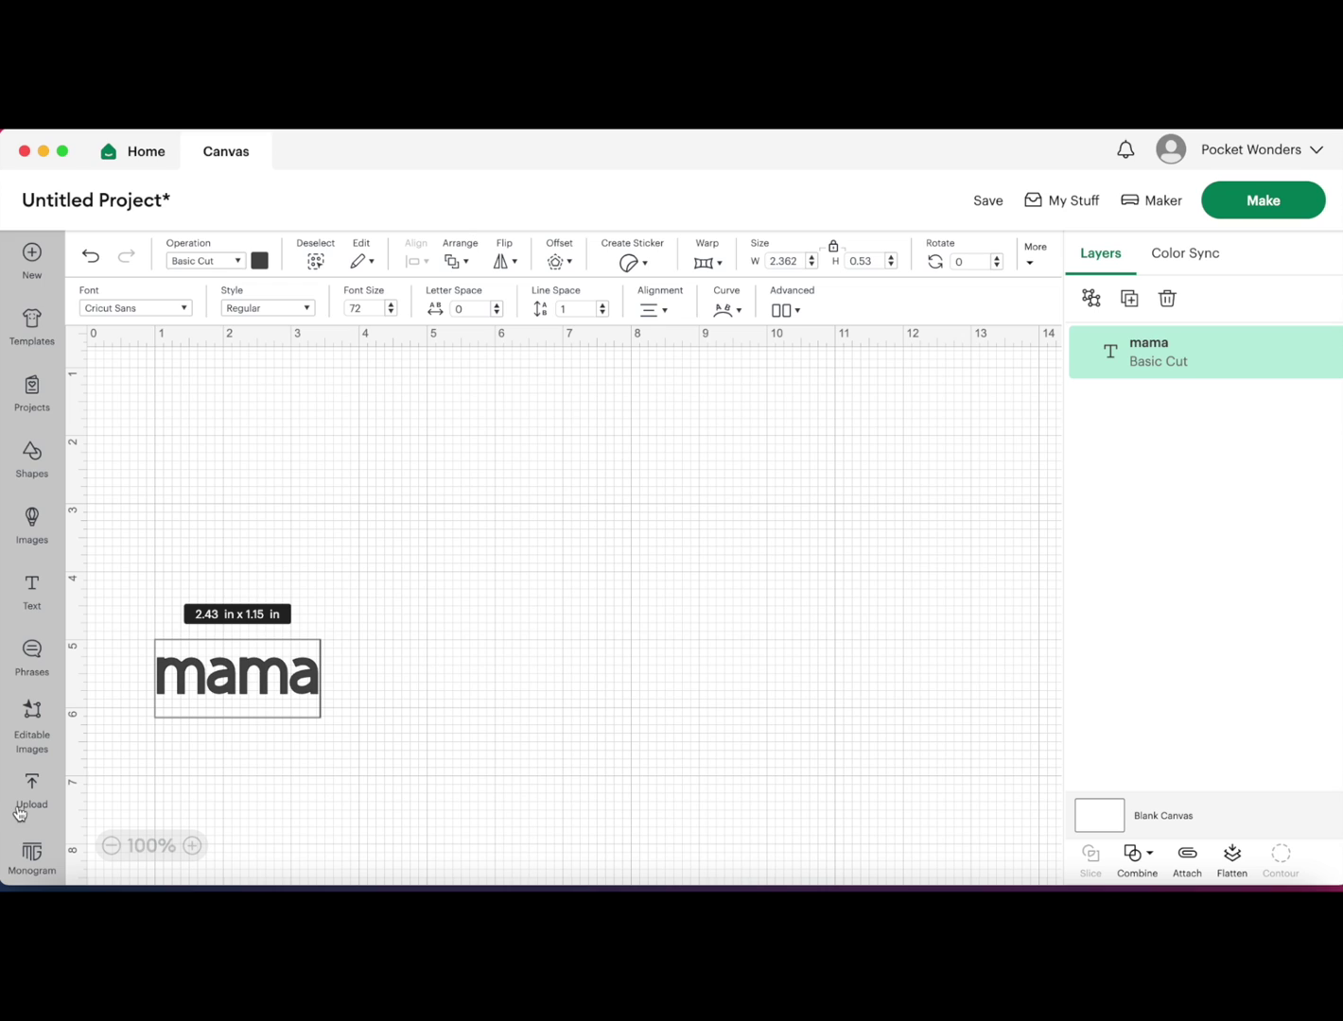
left_click(382, 643)
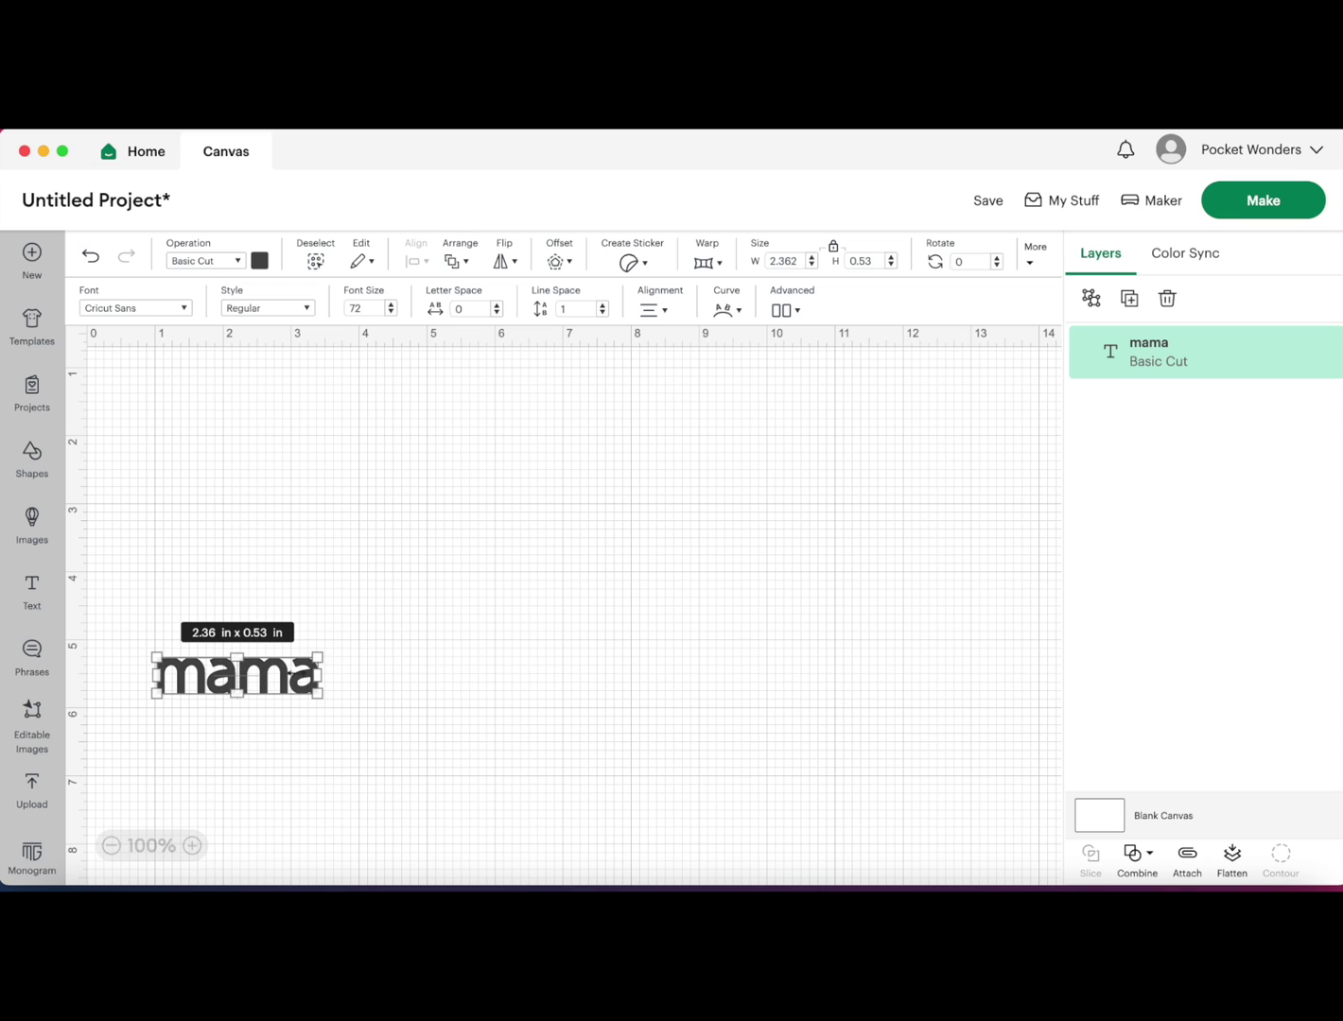
left_click_drag(274, 683, 467, 579)
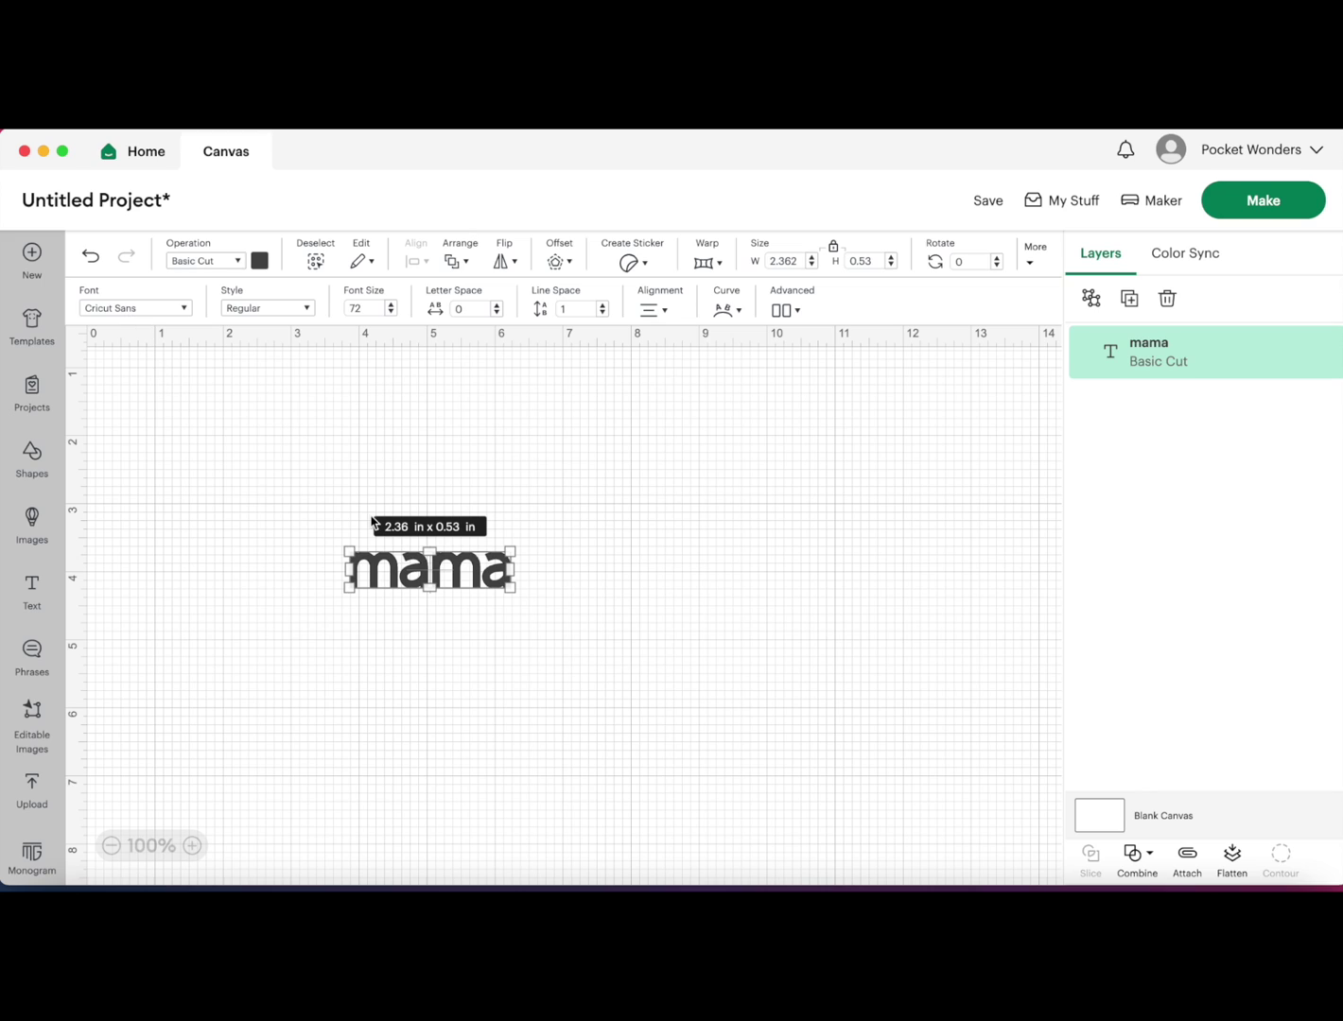
left_click(184, 312)
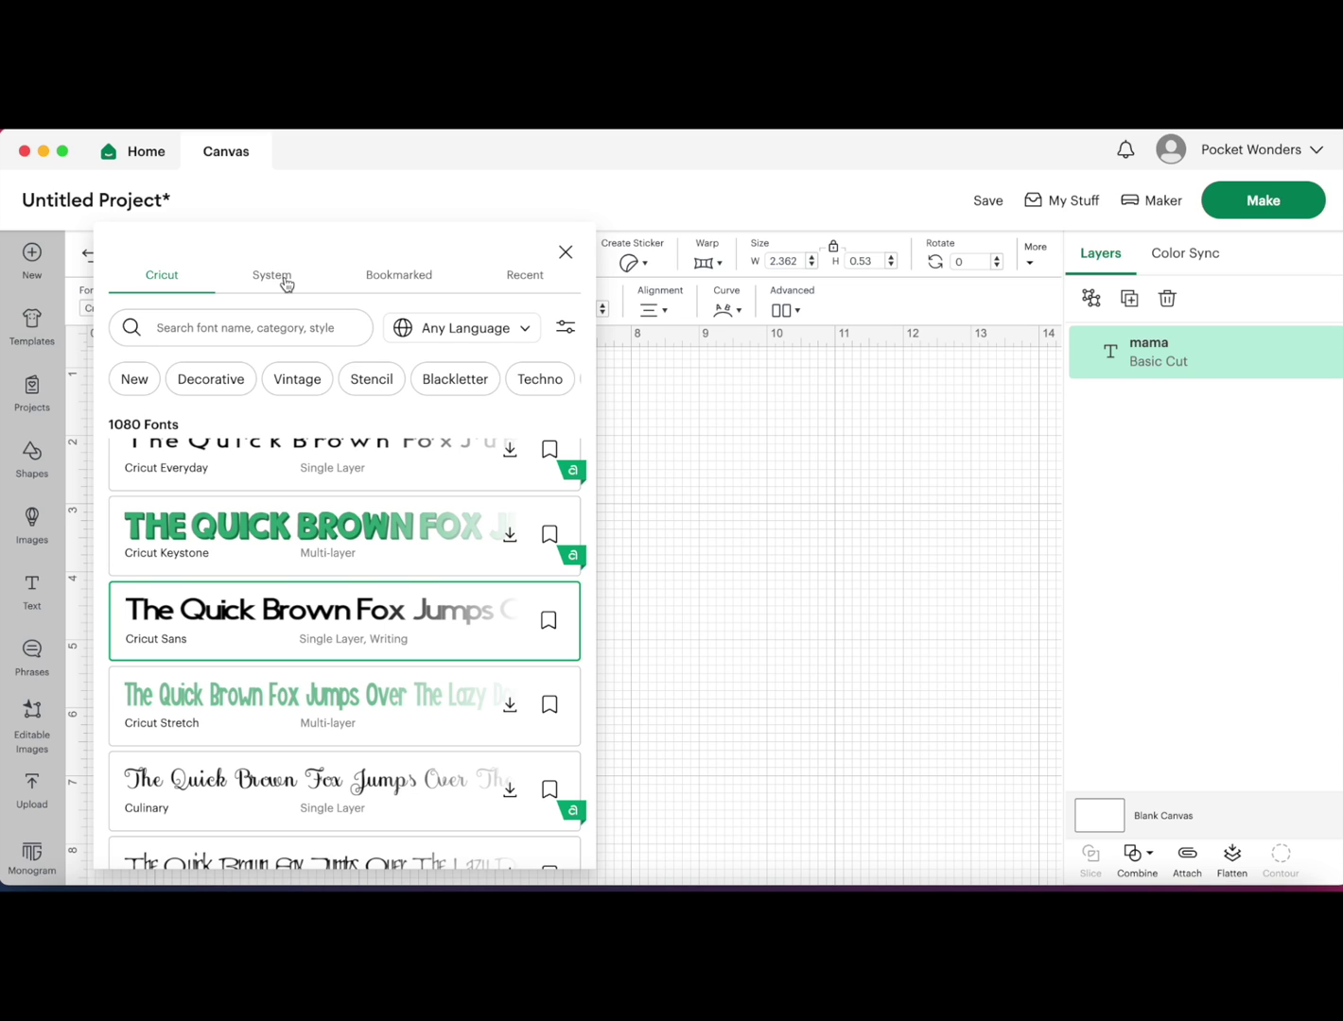
- Browse the System fonts, return to Cricut fonts, and close the picker, keeping Cricut Sans Regular
left_click(283, 277)
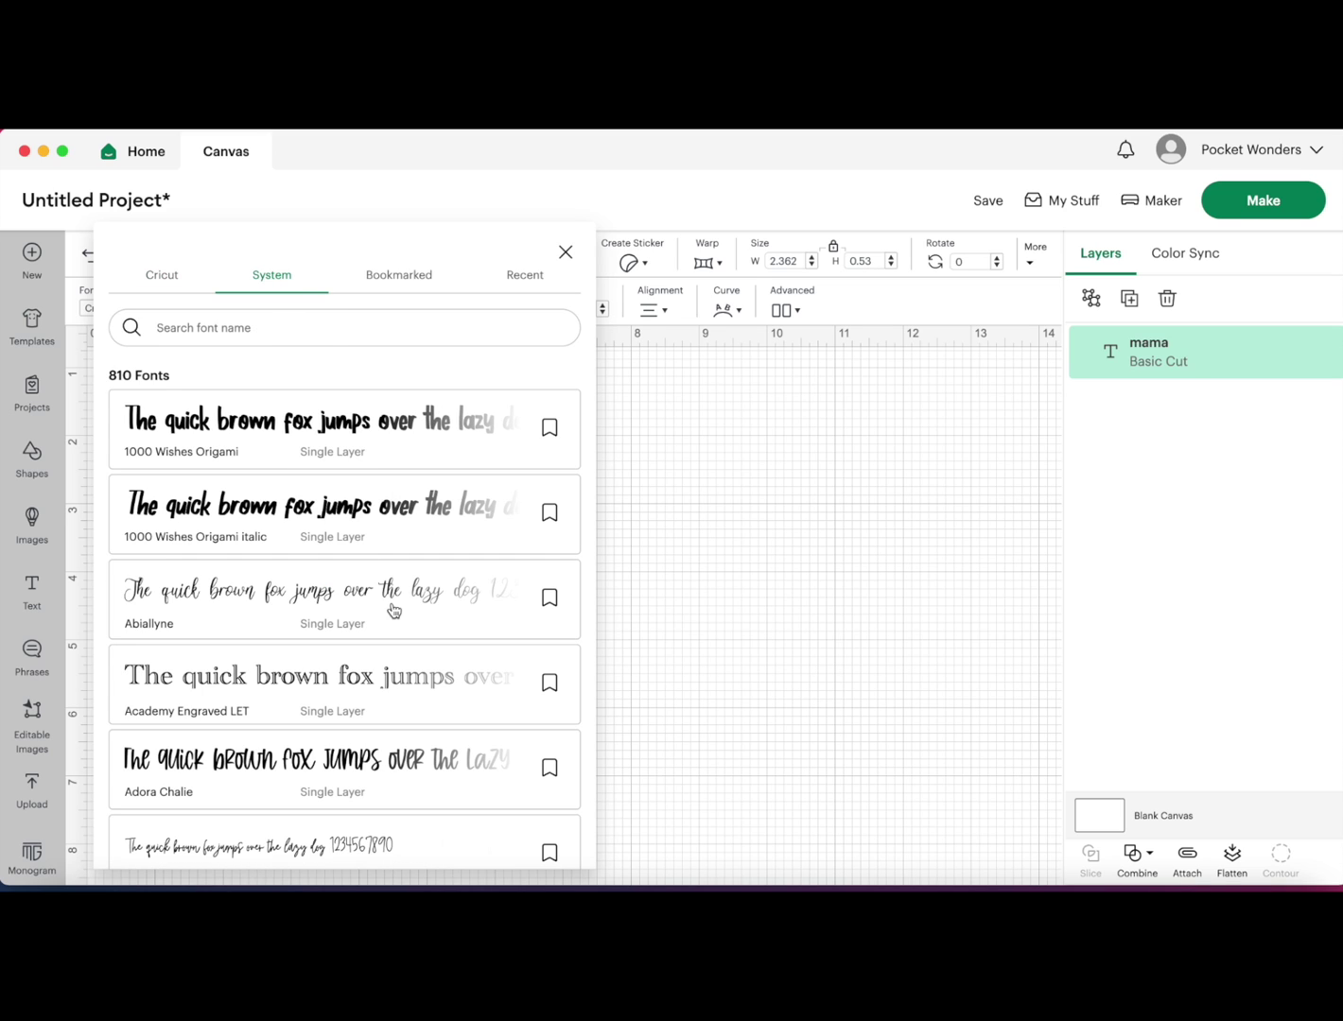
scroll(422, 727, "down", 3)
scroll(422, 727, "down", 15)
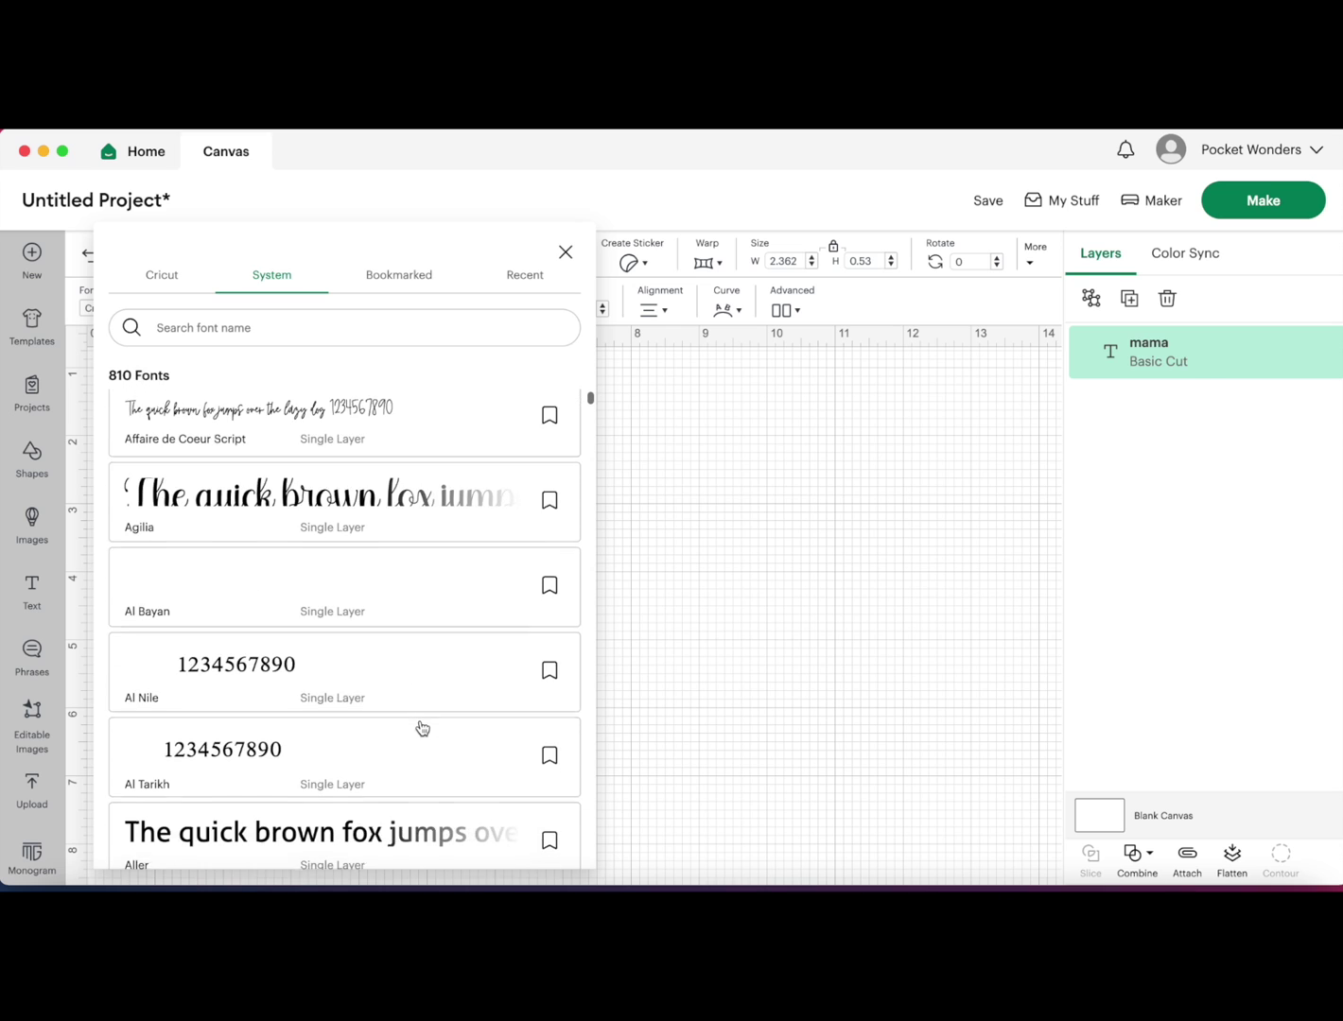
scroll(421, 728, "down", 15)
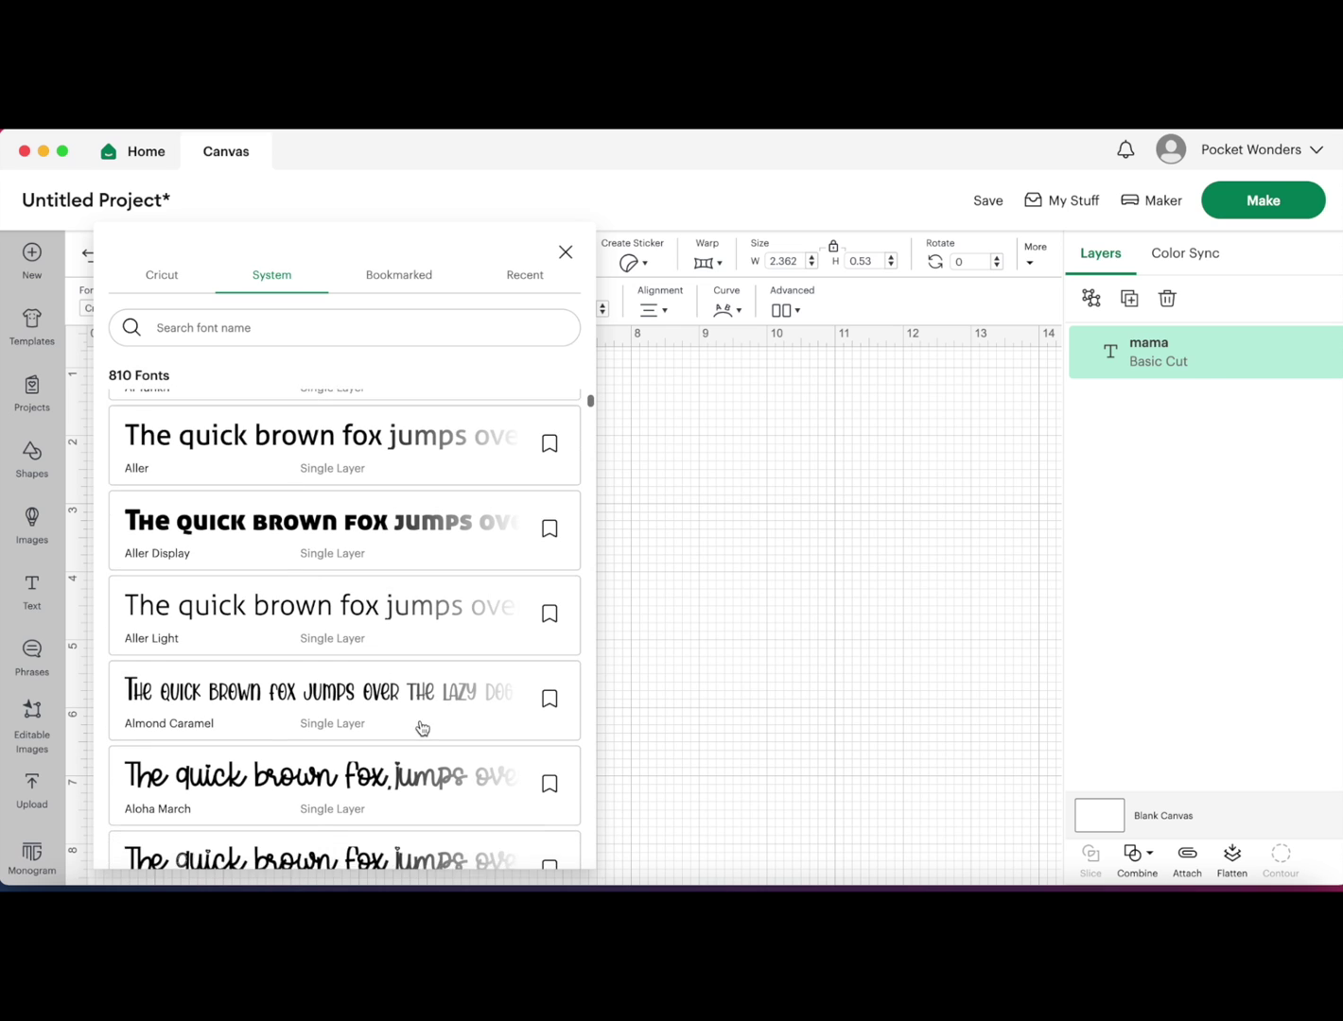
scroll(421, 727, "down", 8)
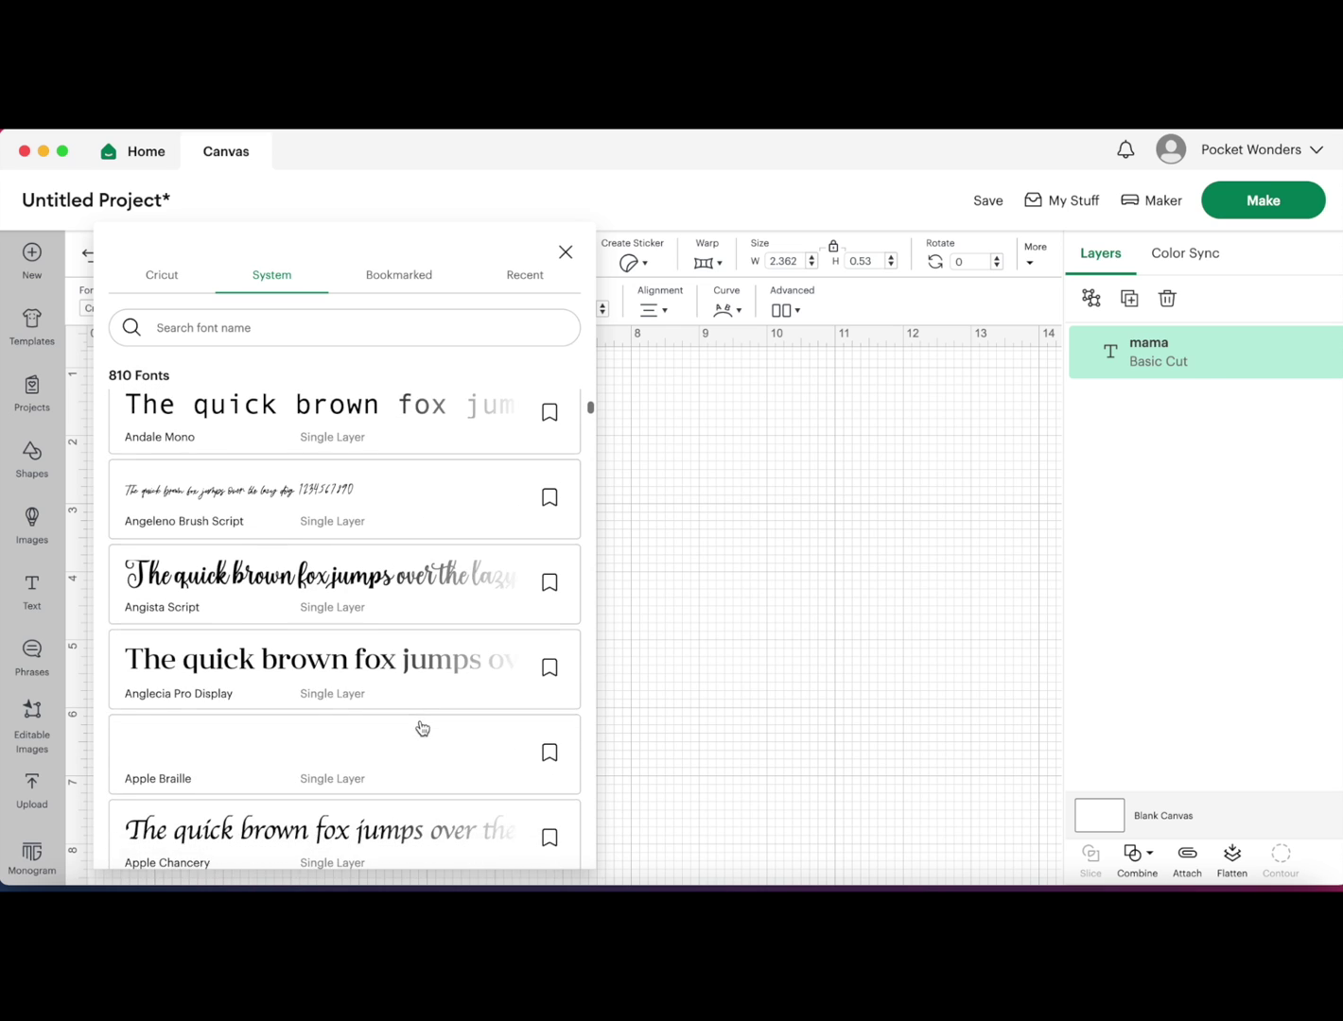
scroll(424, 730, "up", 20)
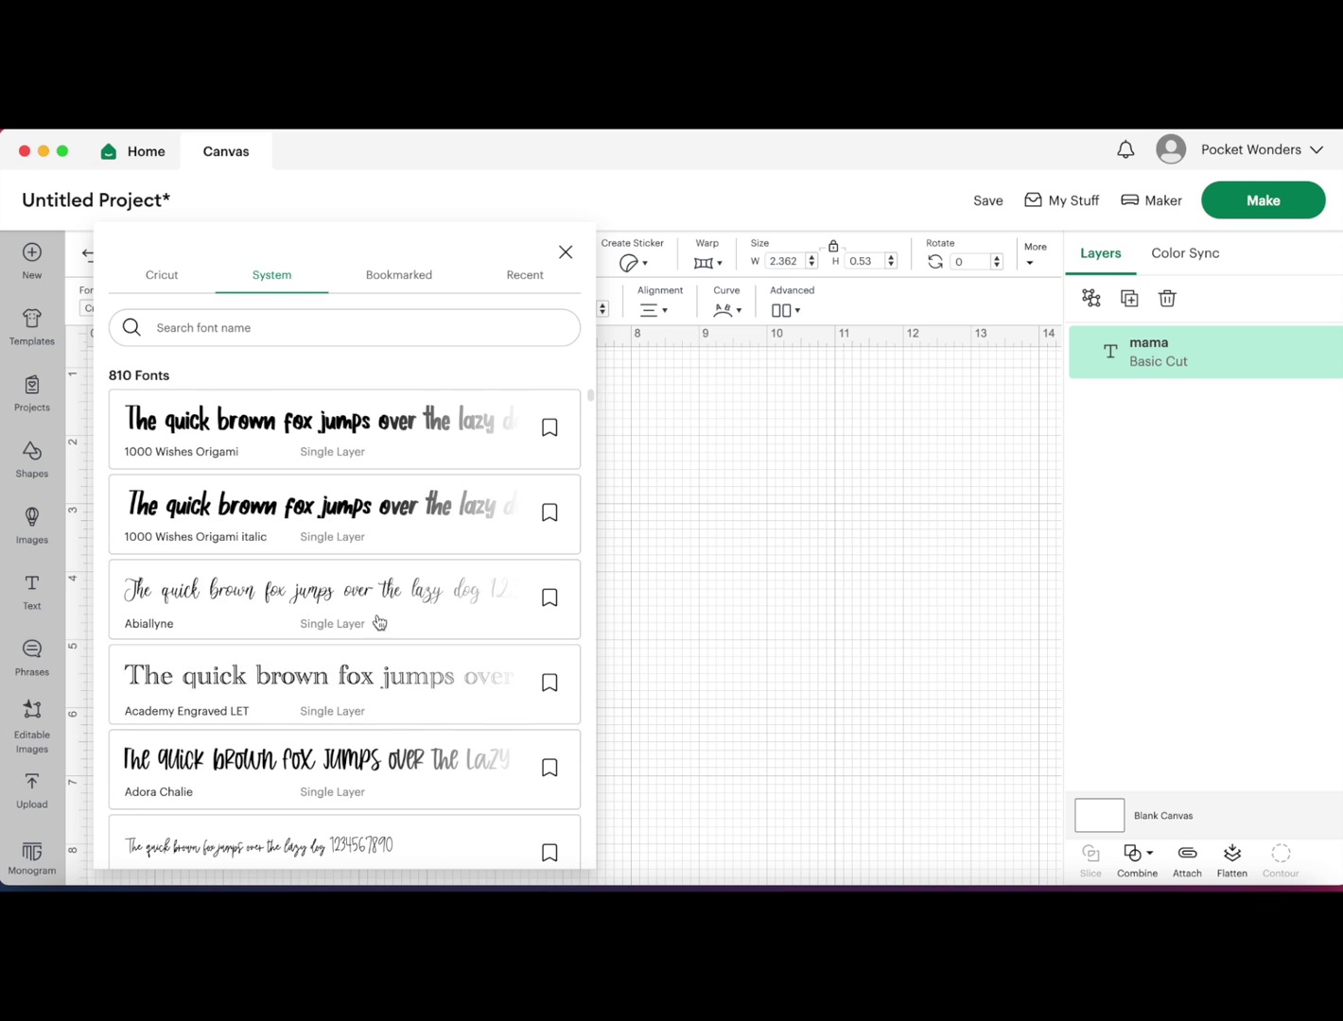
left_click(167, 283)
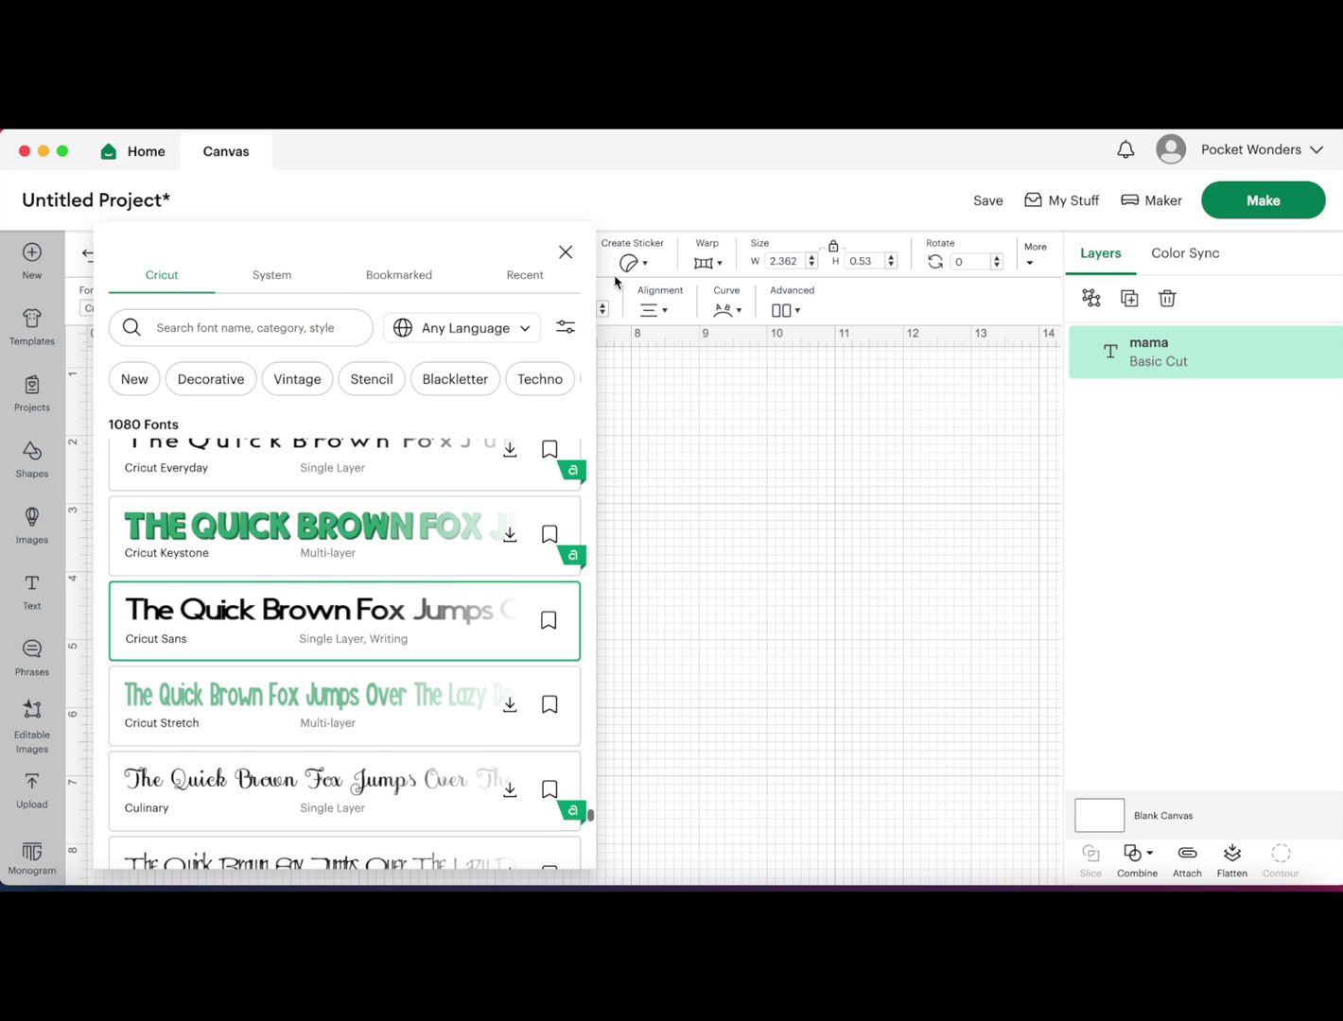
left_click(565, 253)
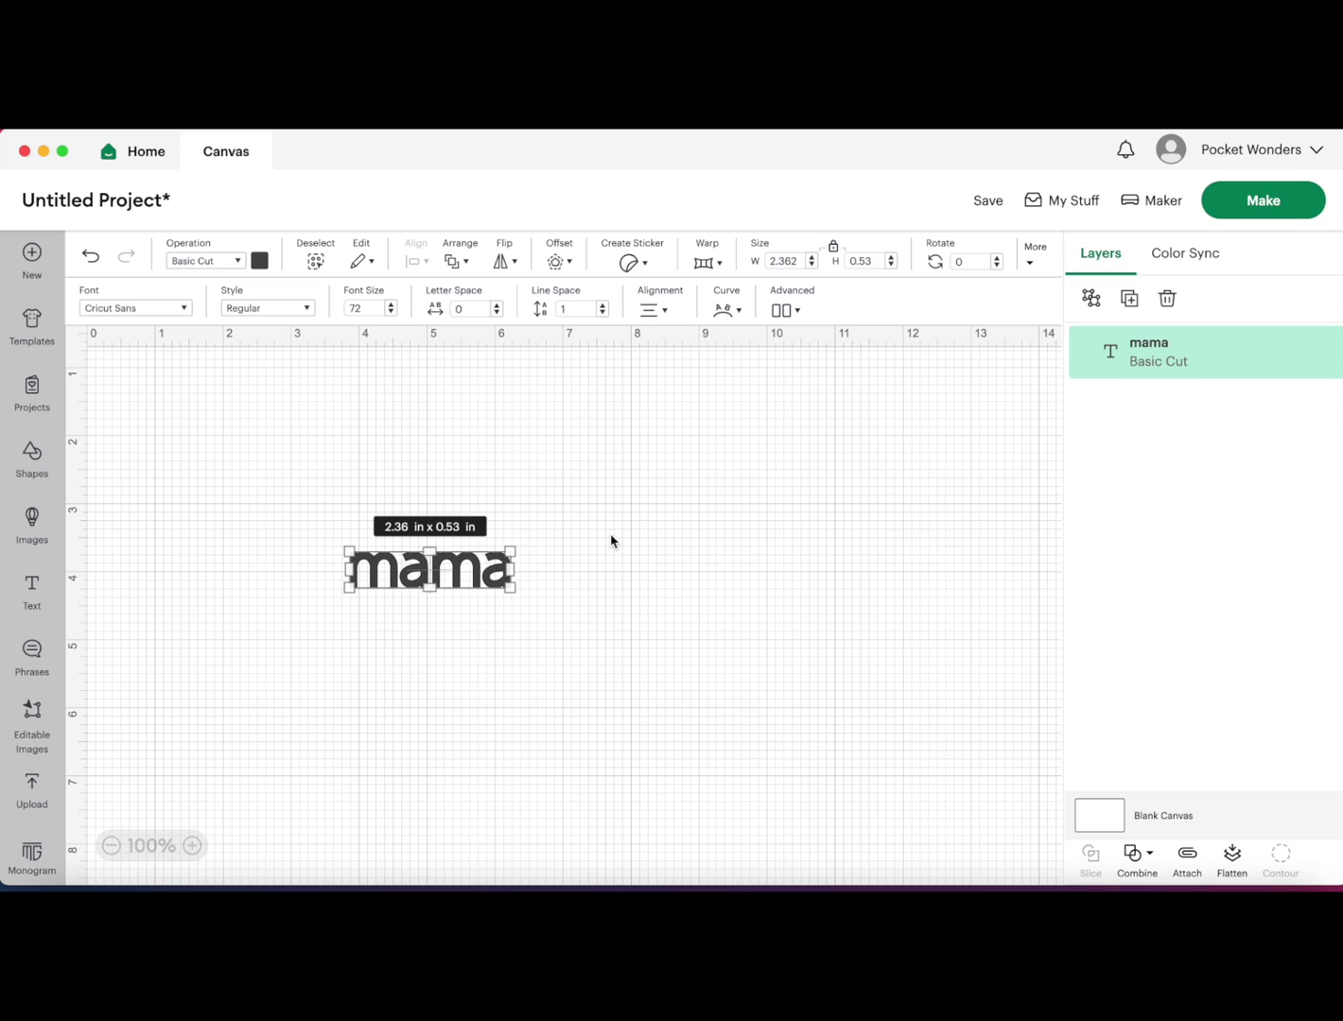
- Nudge the mama text up and right to about x 4.62, y 2.59
left_click(512, 565)
left_click(478, 572)
left_click_drag(485, 578, 529, 547)
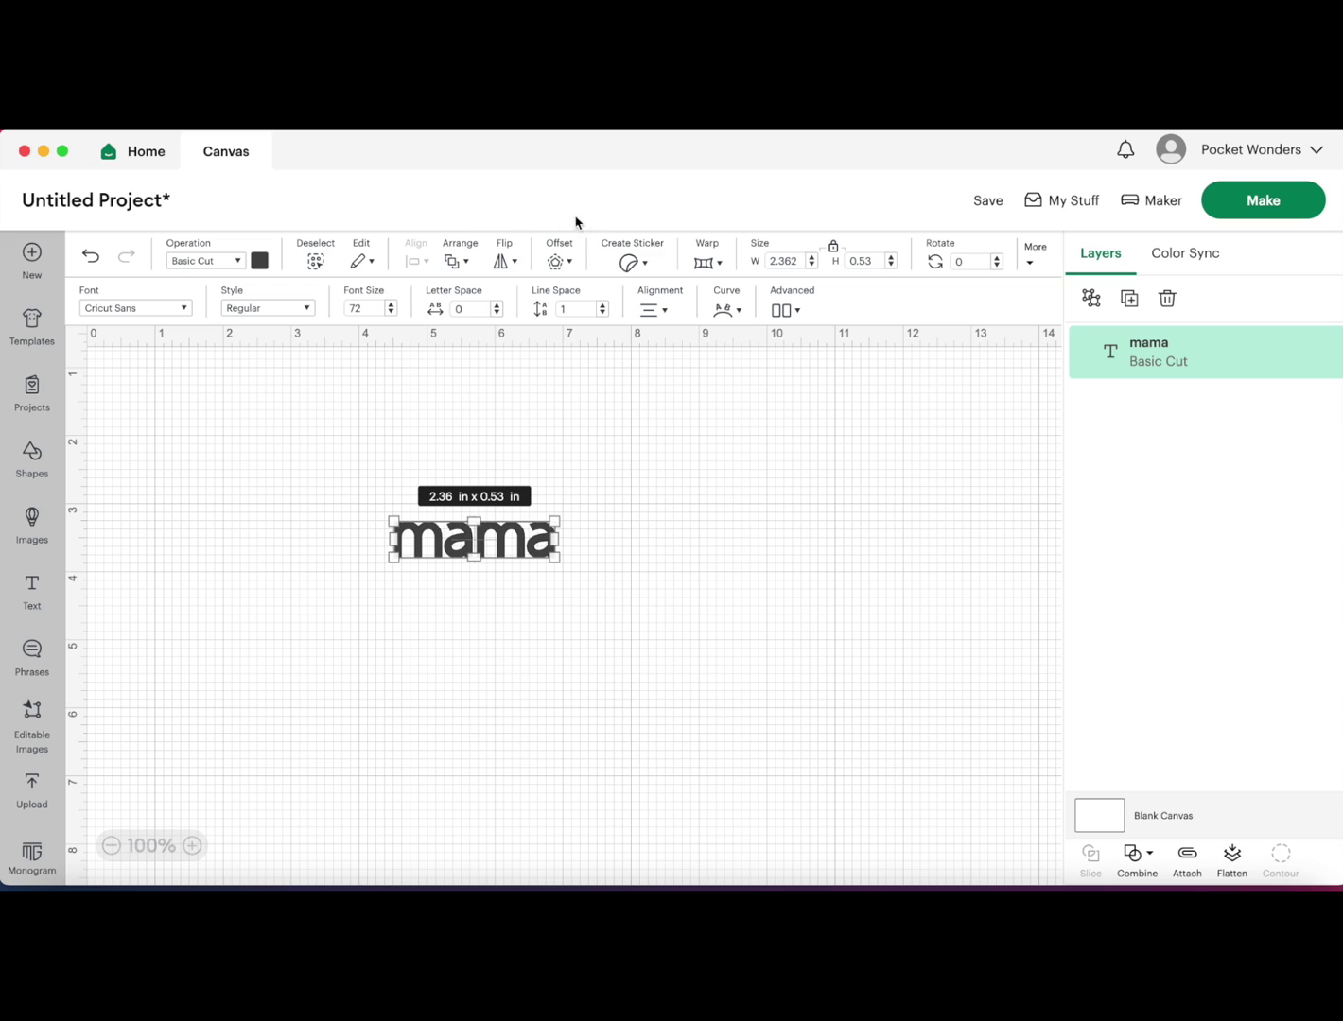
- Duplicate mama, stack the copy directly above the original, and select the upper copy
right_click(513, 544)
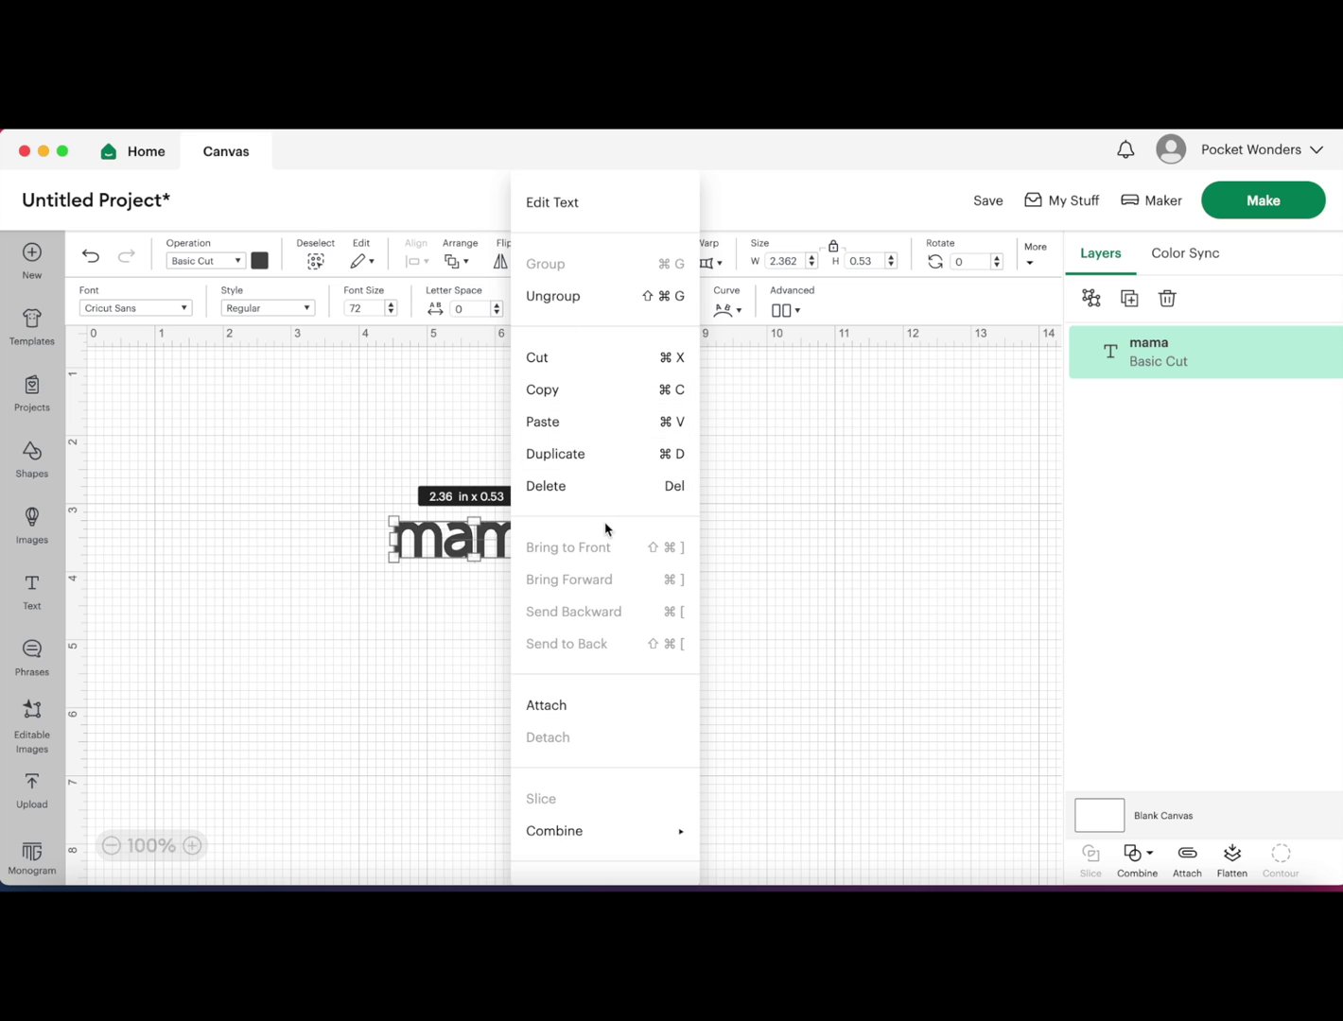
left_click(591, 460)
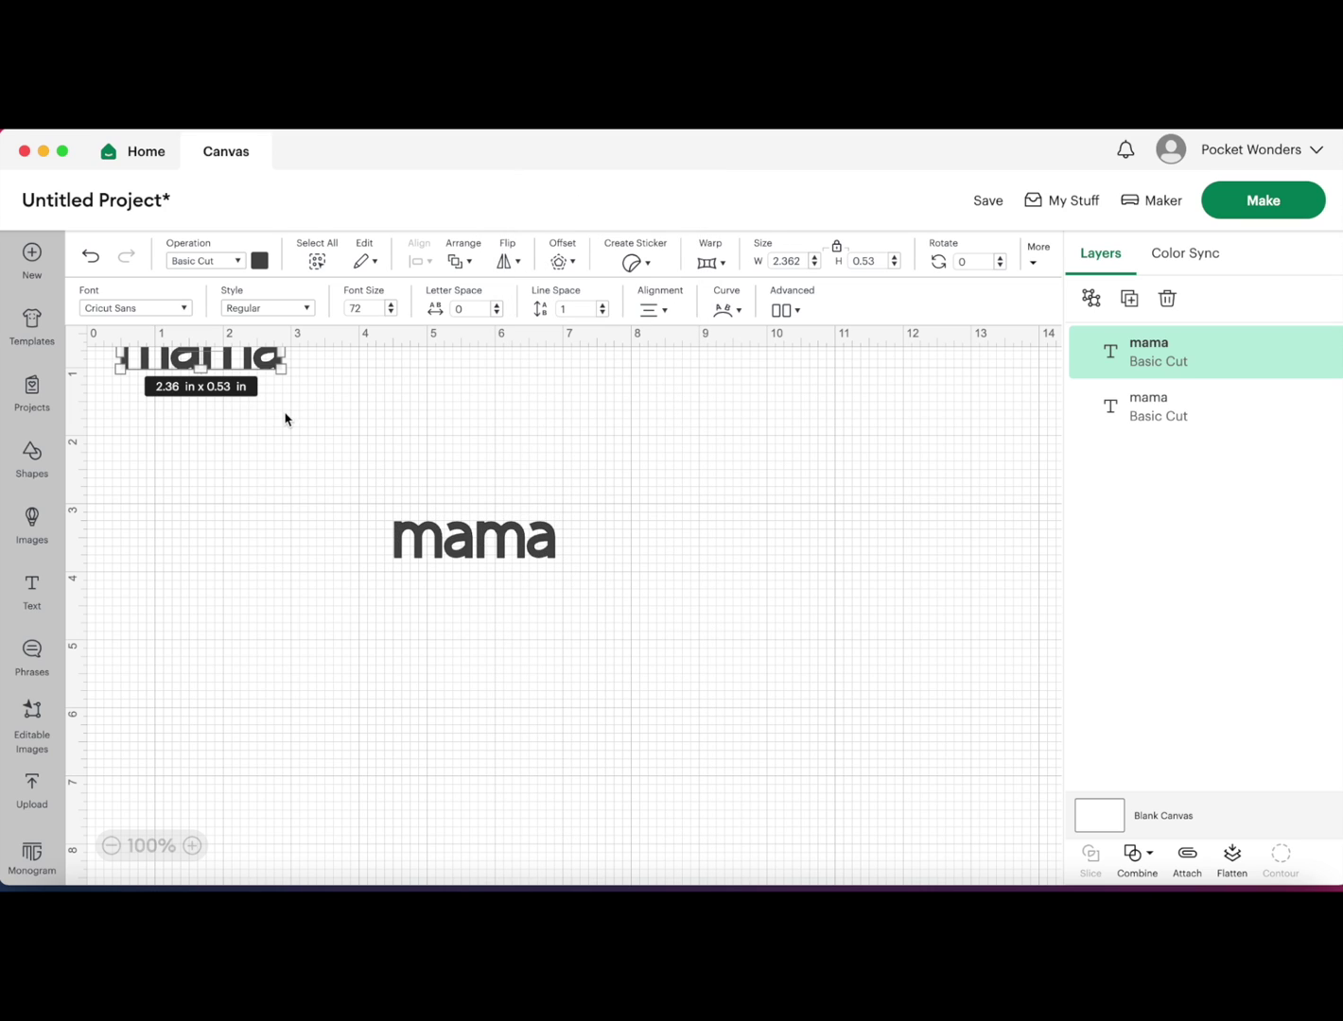
left_click_drag(269, 362, 519, 490)
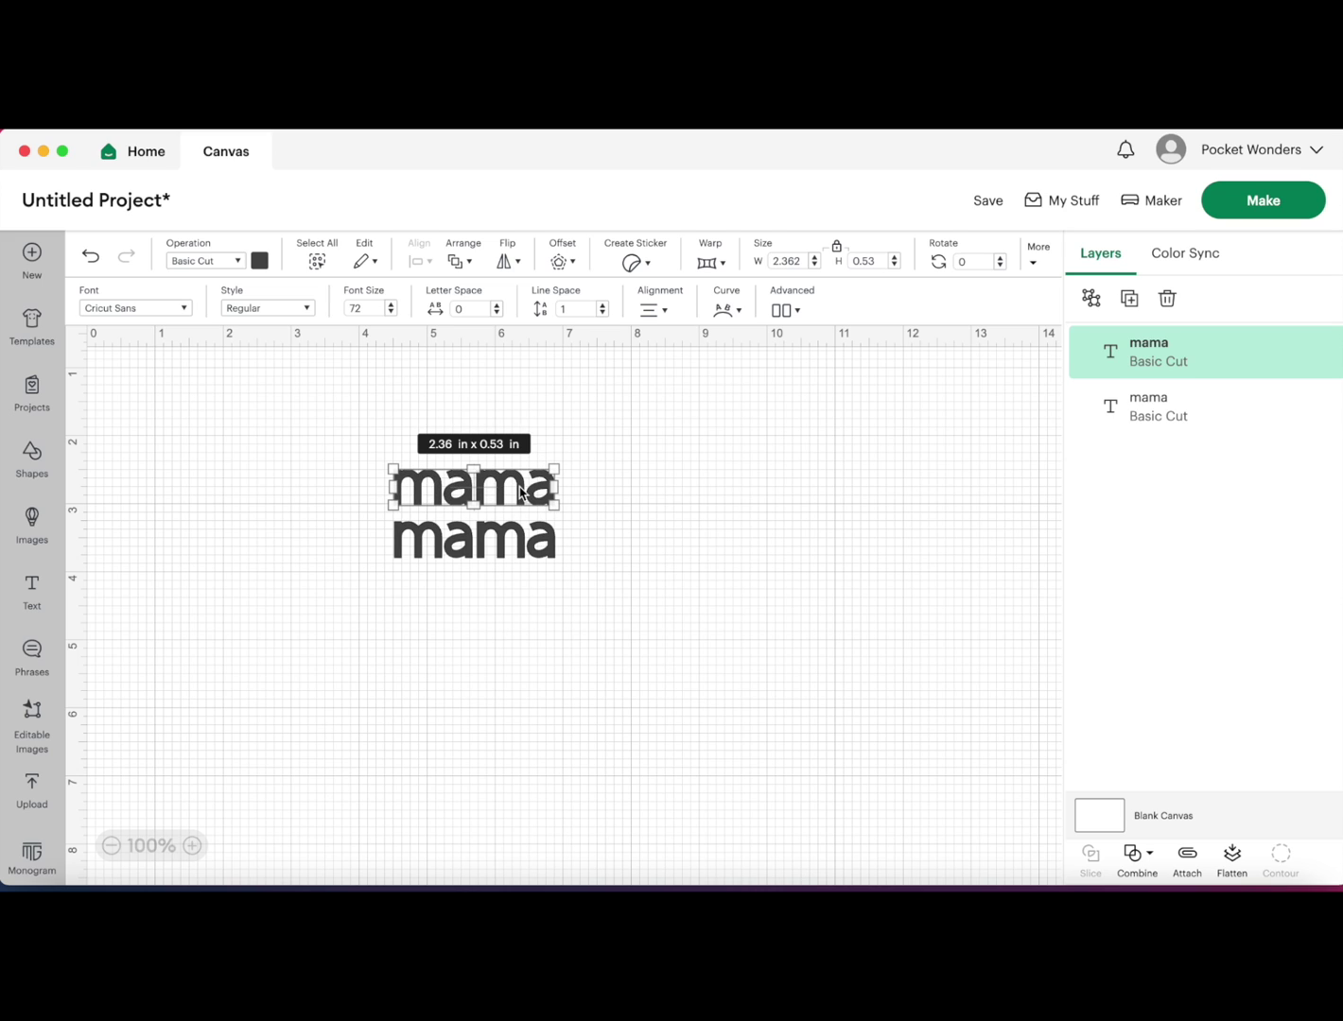
left_click(500, 538)
left_click(604, 519)
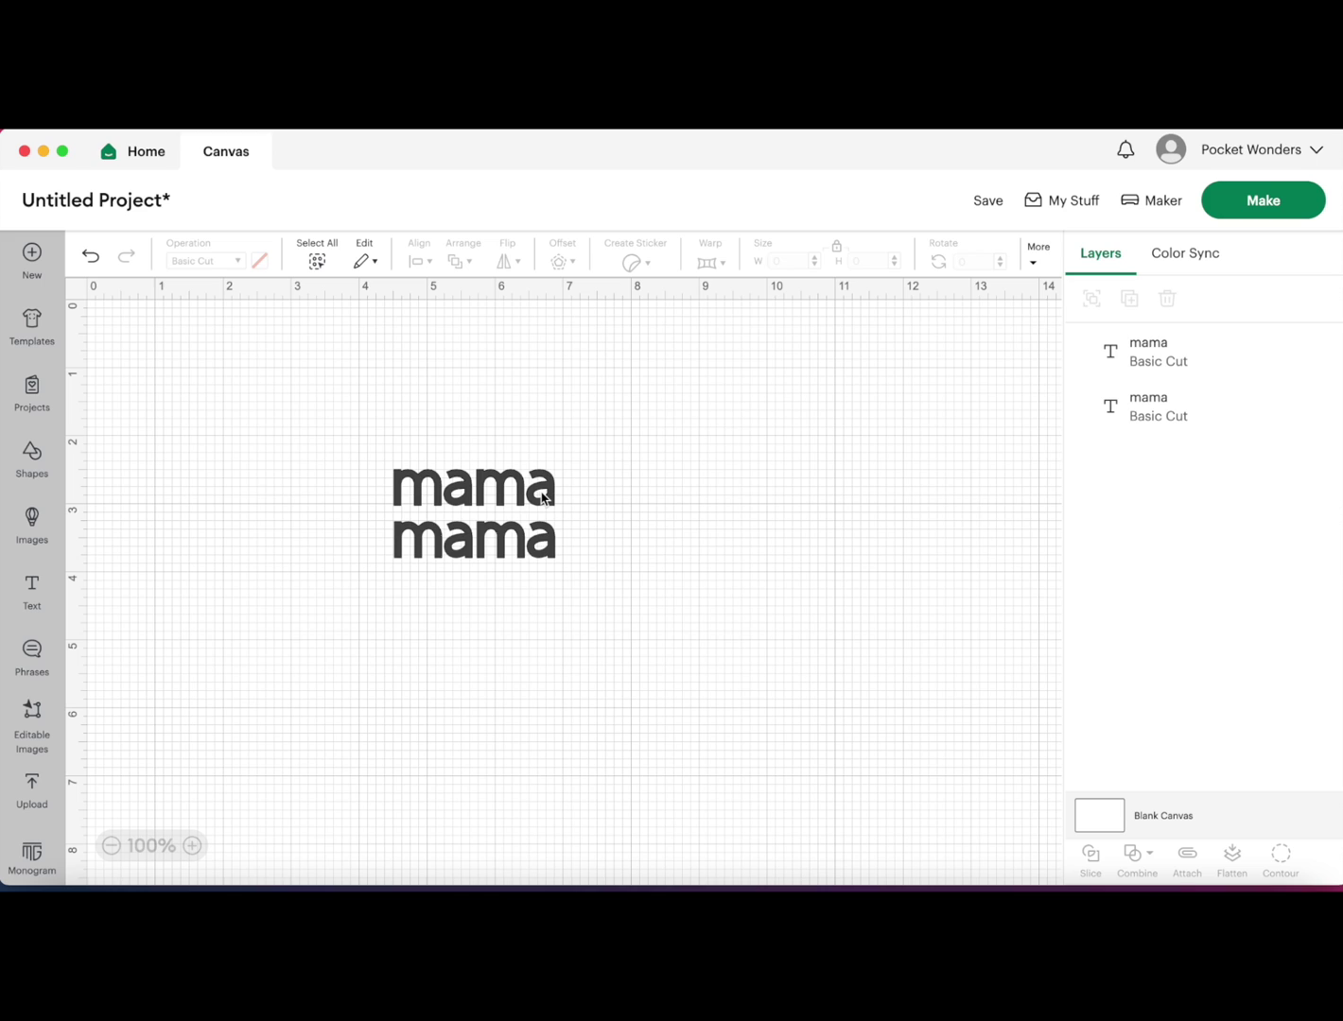
left_click(518, 500)
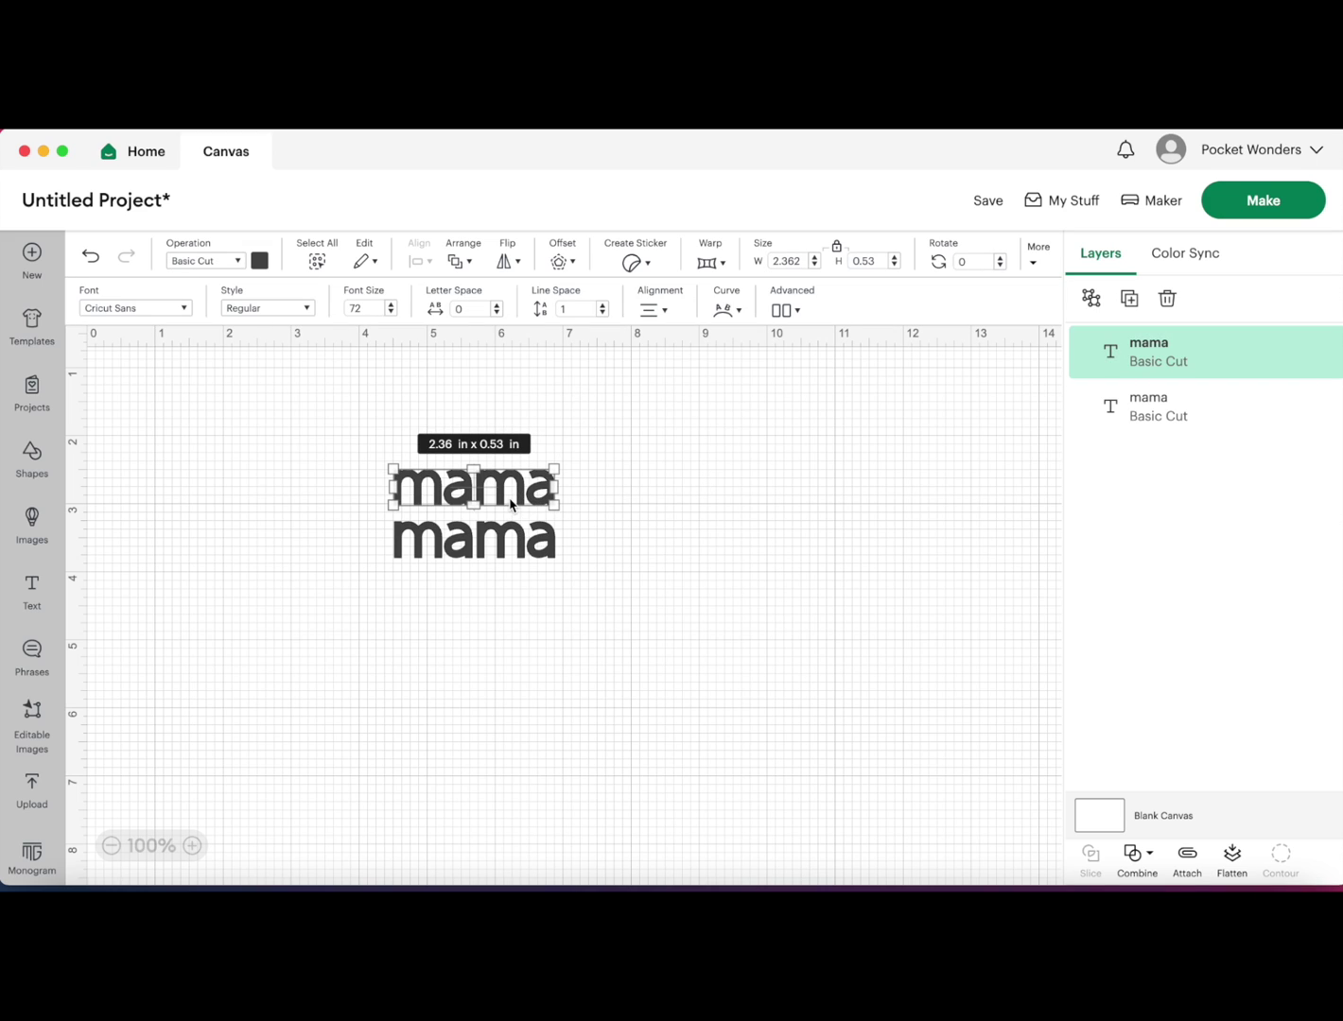
- Create a black 2.5 × 0.67 in Offset layer around the top mama
left_click(563, 262)
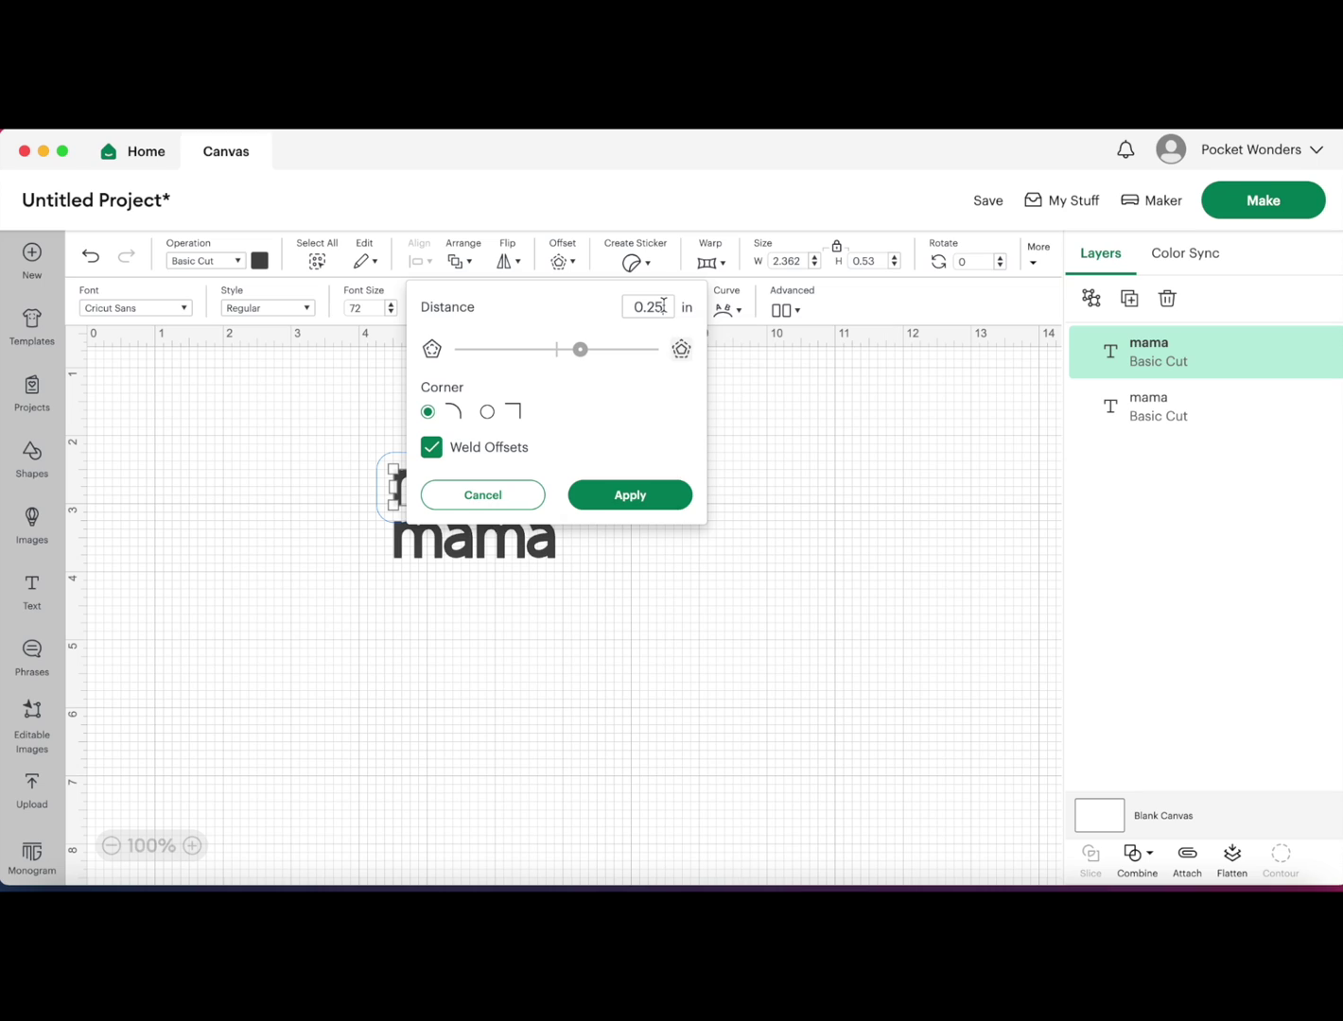
left_click_drag(663, 304, 646, 305)
type("02")
left_click_drag(580, 349, 565, 350)
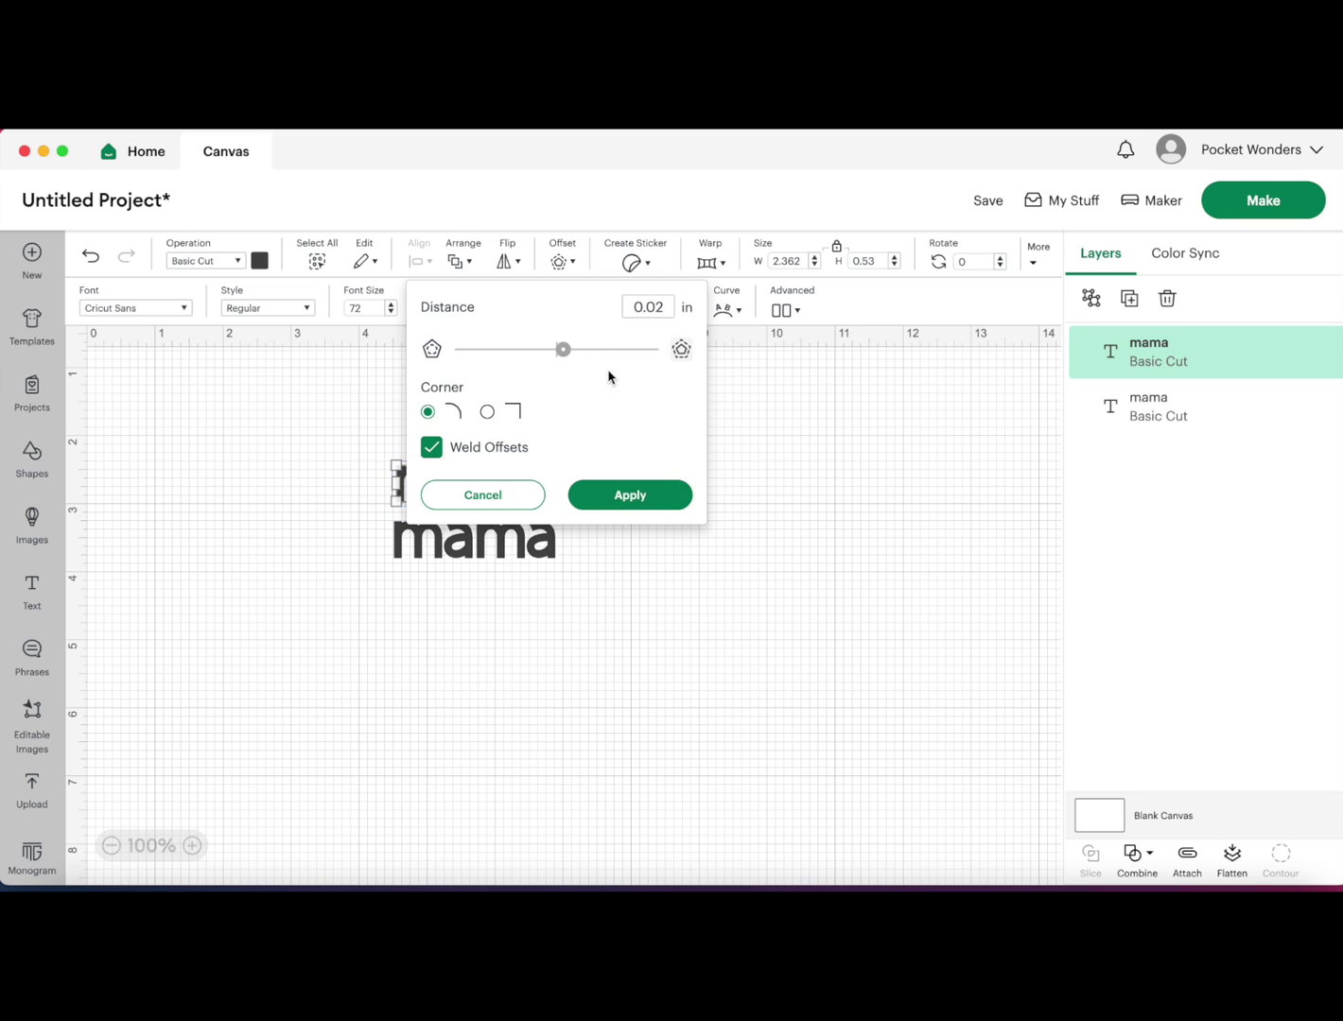
left_click(651, 508)
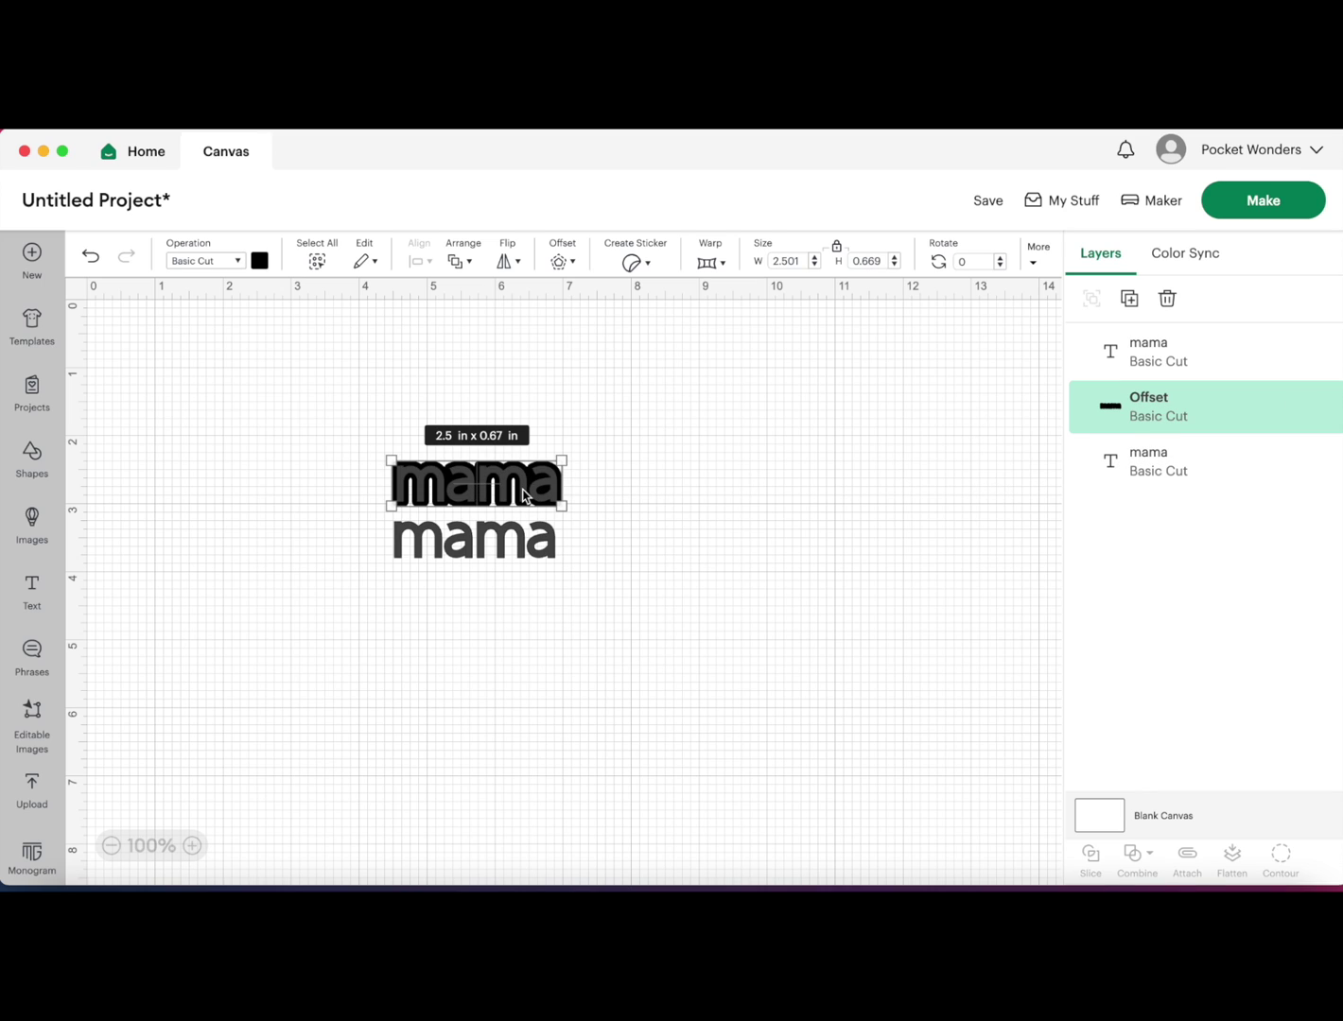
- Test moving the top mama off its offset, undo it, and select the offset outline
left_click(1266, 340)
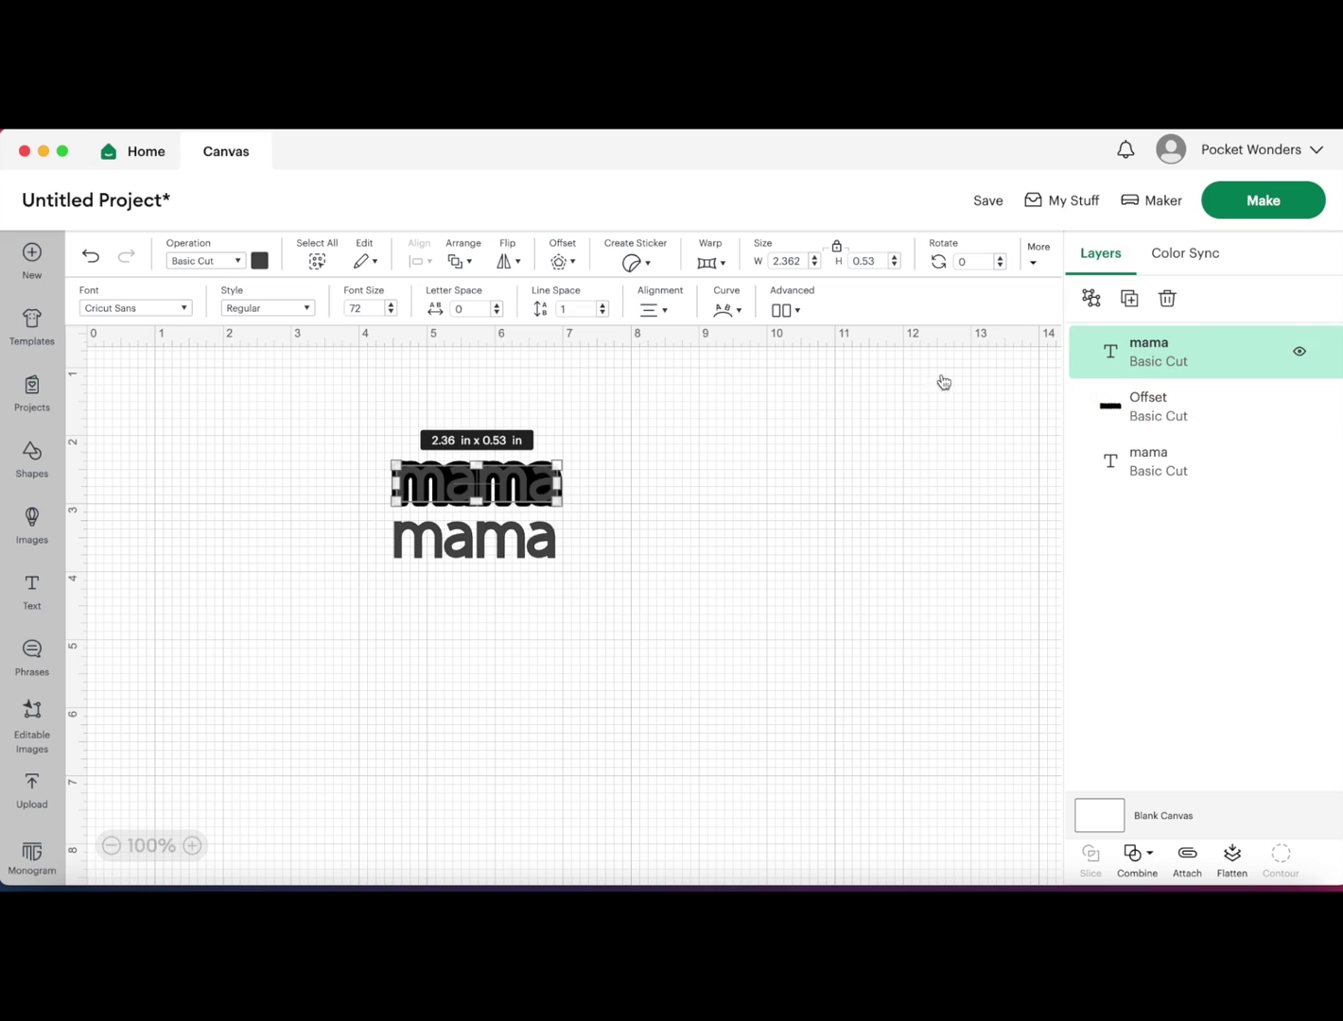
left_click_drag(506, 493, 805, 463)
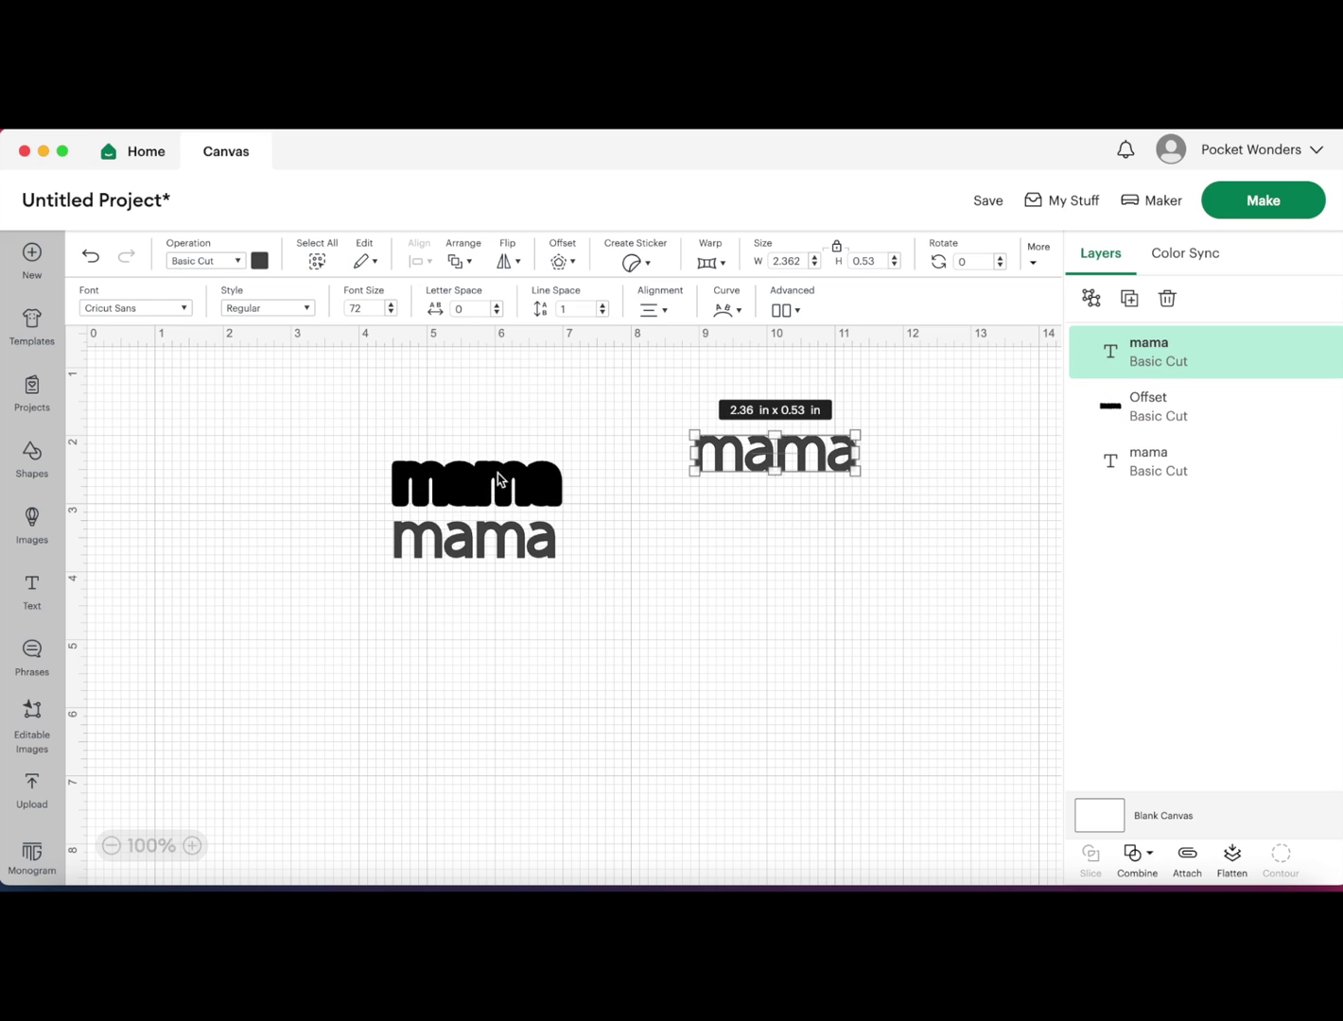
key("super+z")
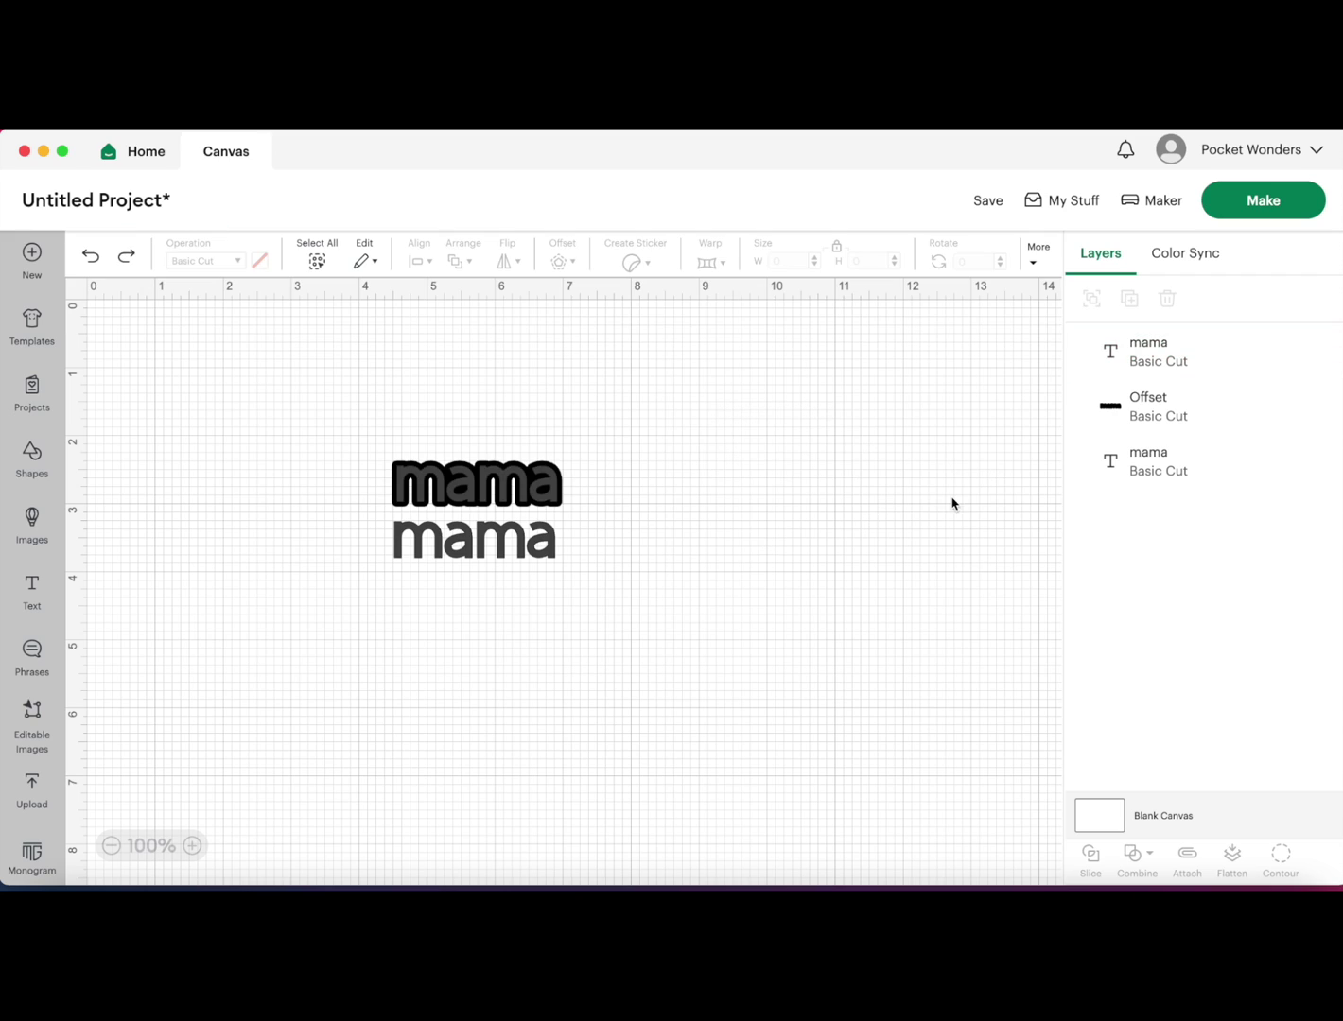
left_click(1146, 410)
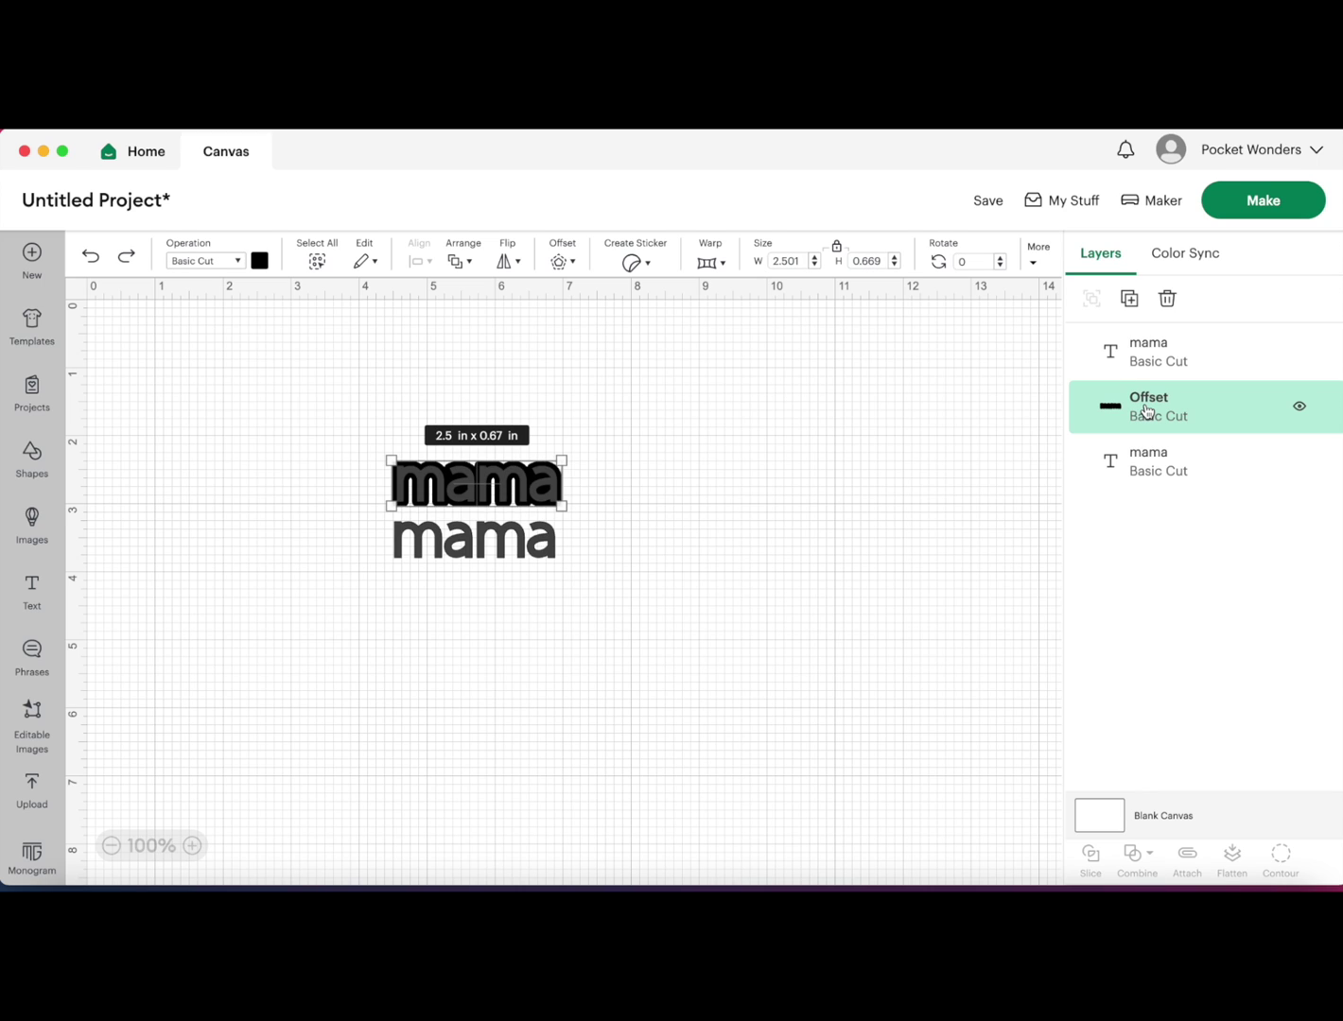
- Apply a second 0.02 in offset to the black Offset layer
left_click(574, 264)
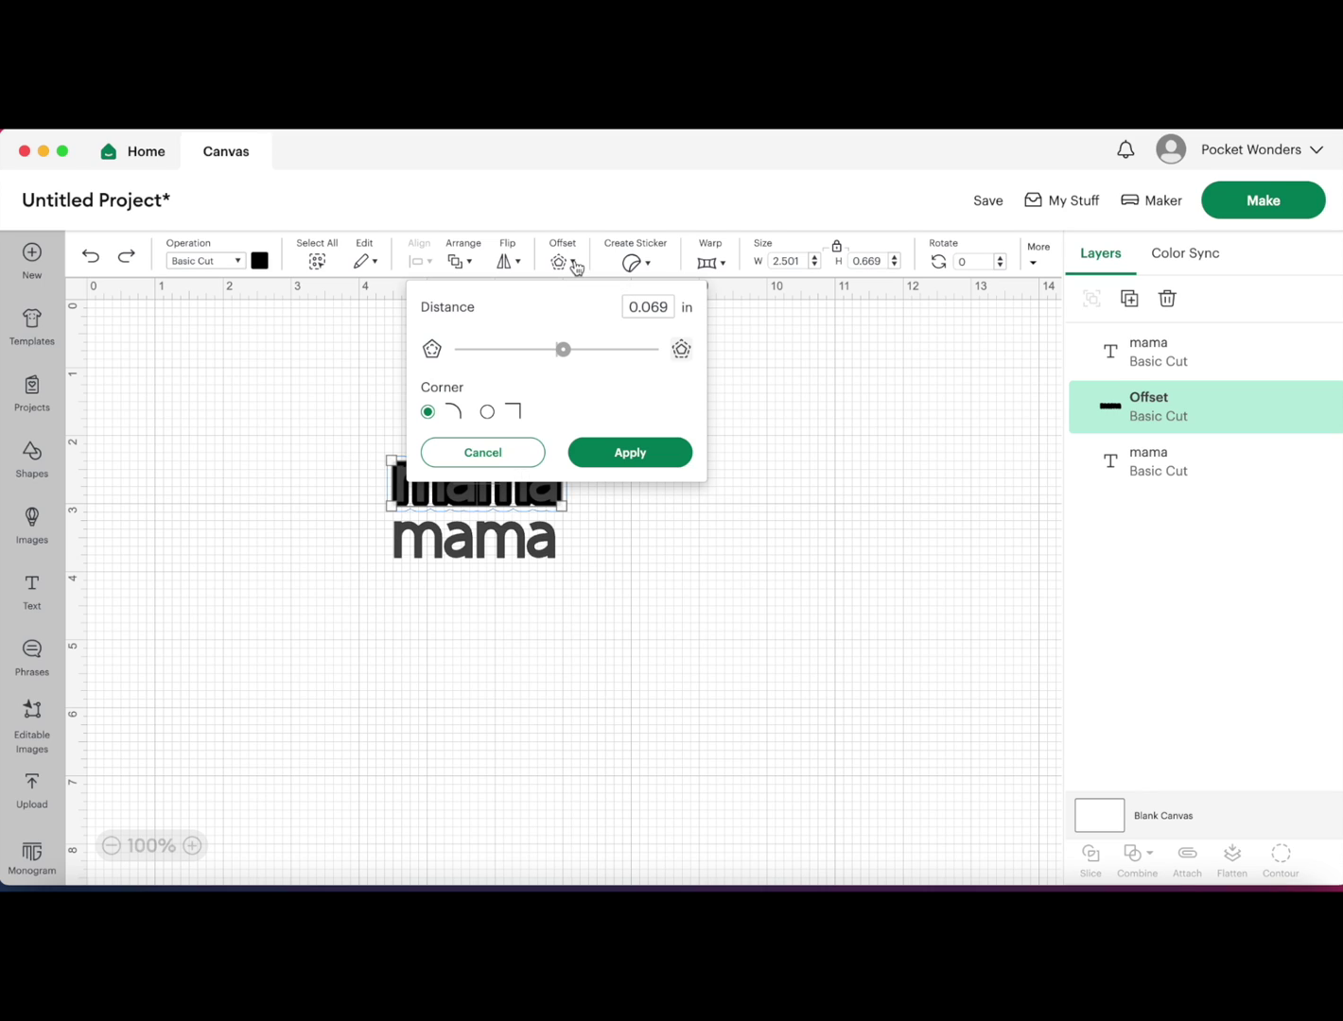
left_click(671, 308)
key("BackSpace")
key("BackSpace")
type("1")
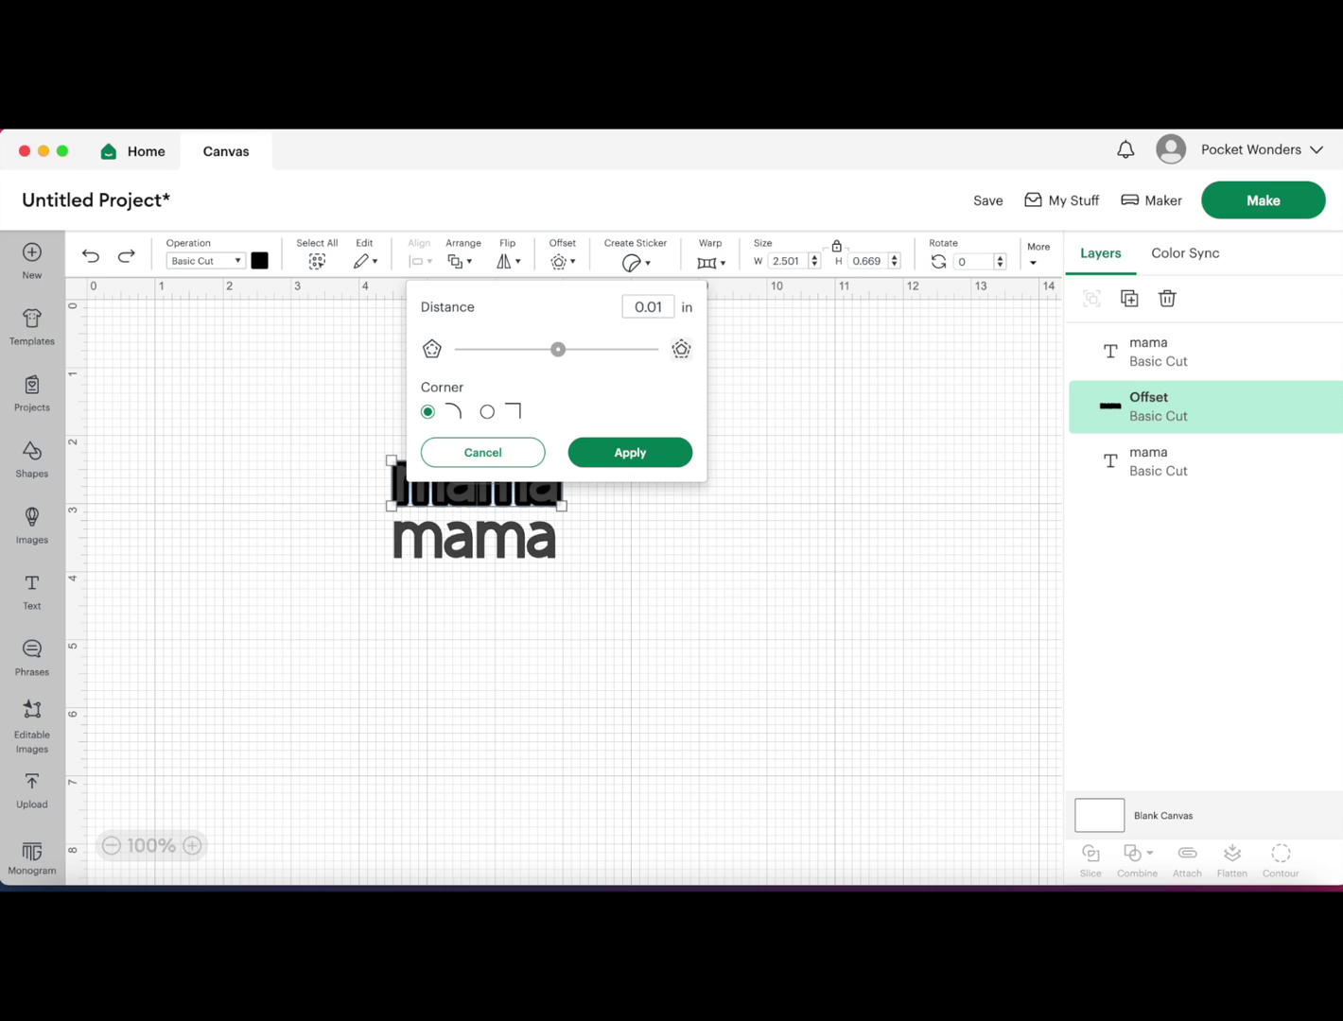
key("BackSpace")
type("2")
left_click(641, 453)
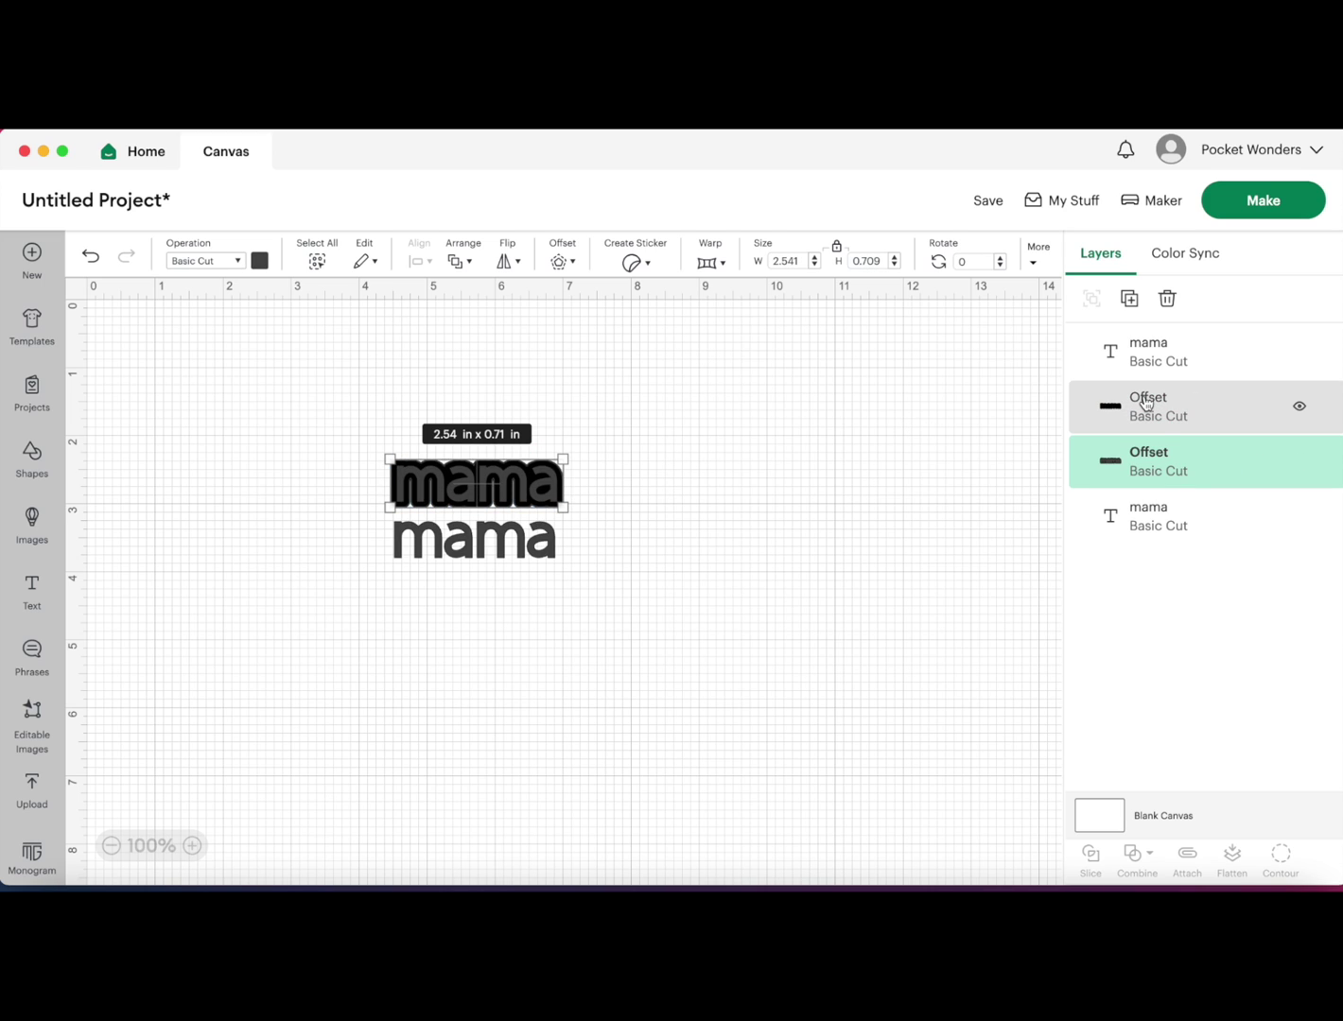
- Colour the new offset outline white
left_click(259, 261)
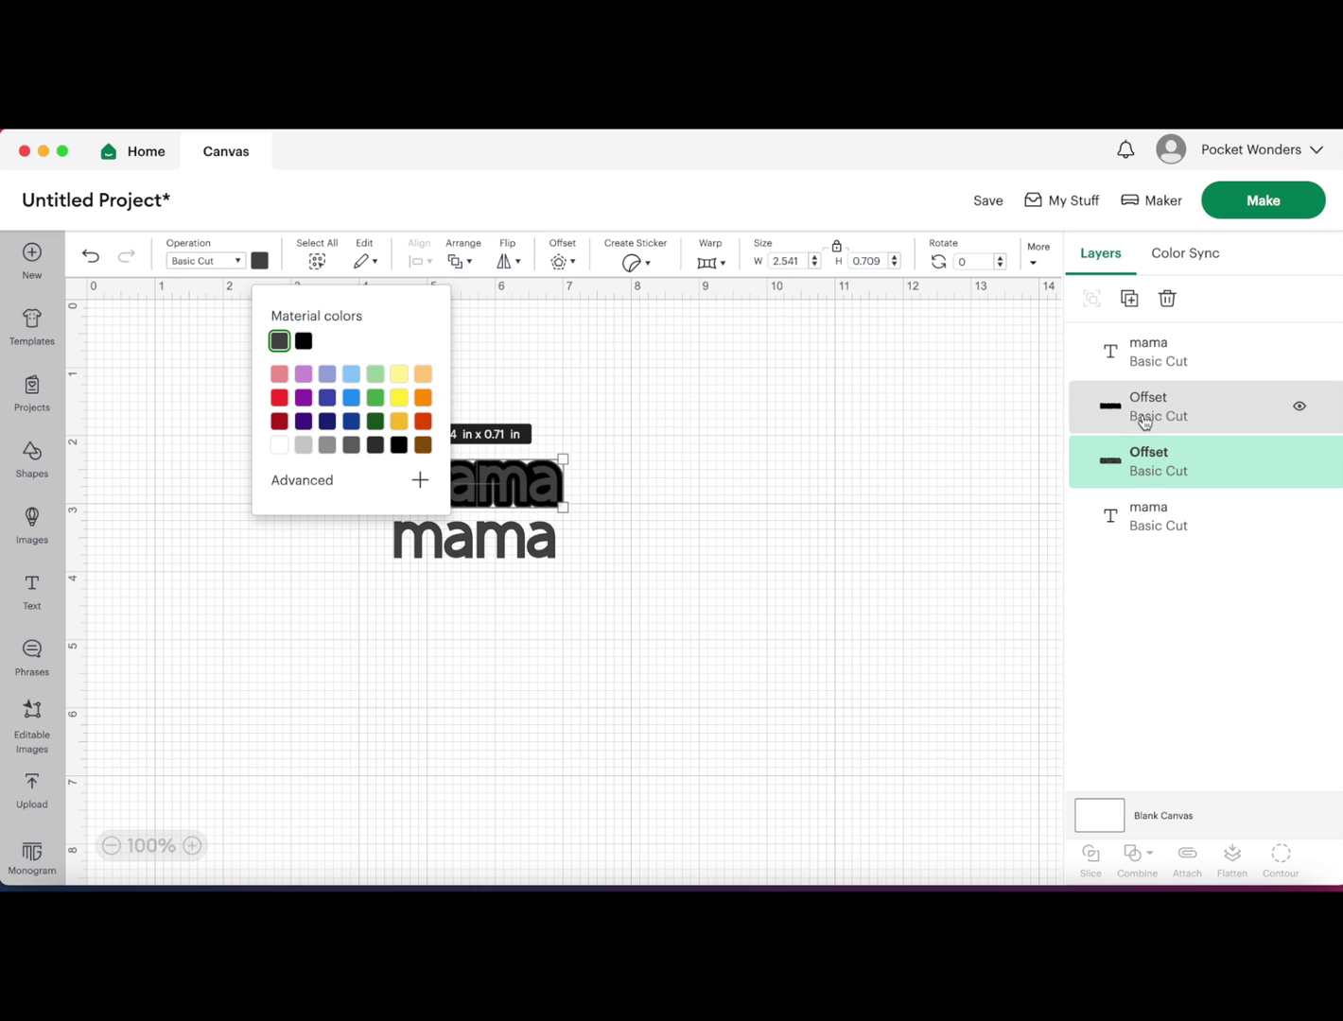
left_click(1144, 416)
left_click(259, 261)
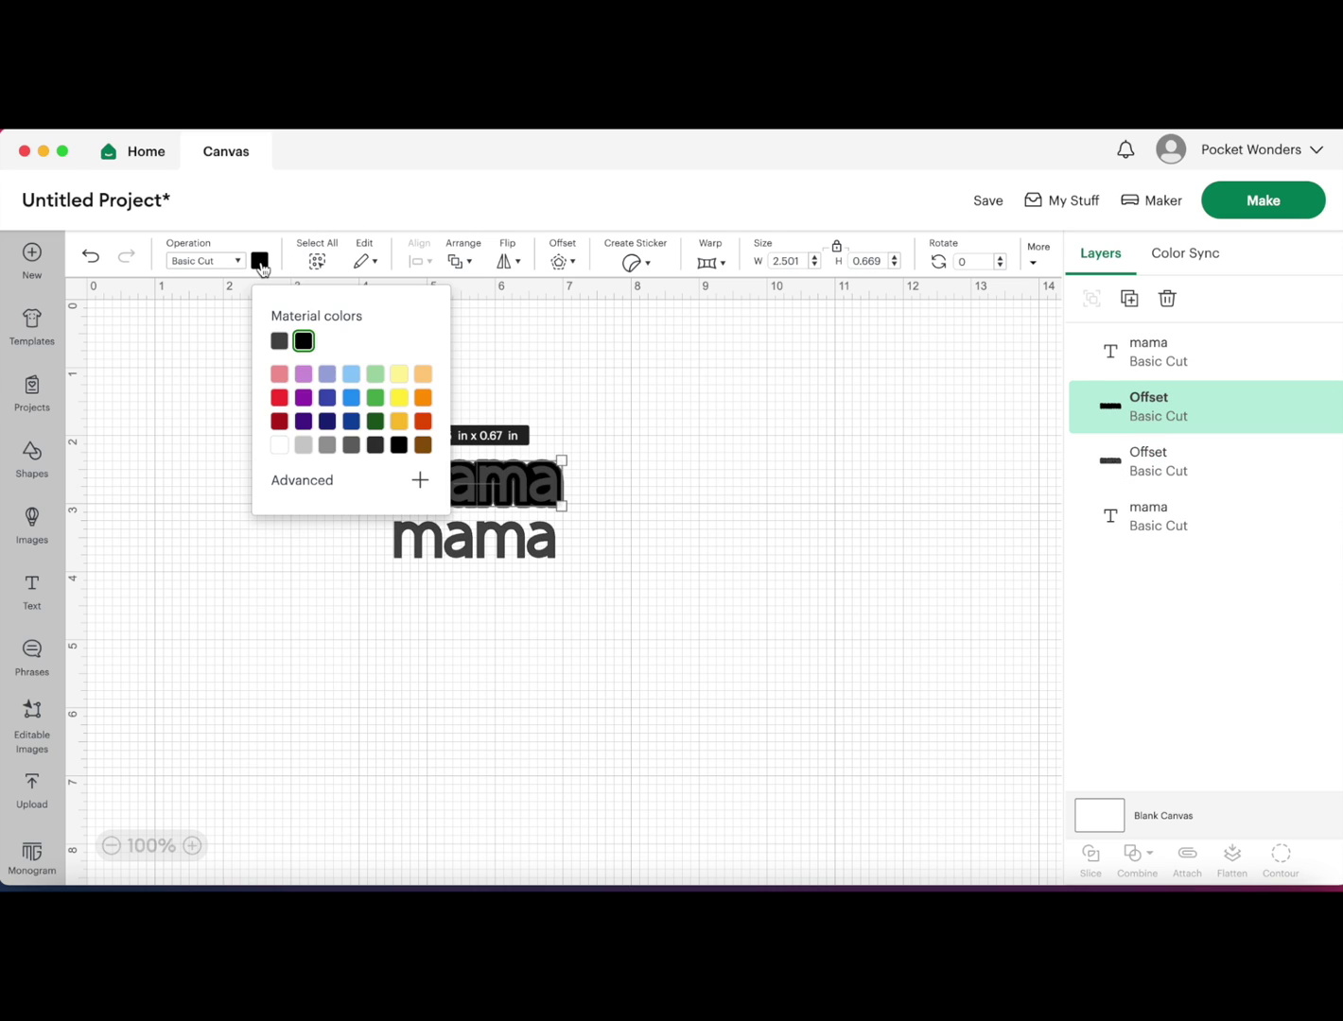
left_click(279, 445)
left_click(707, 467)
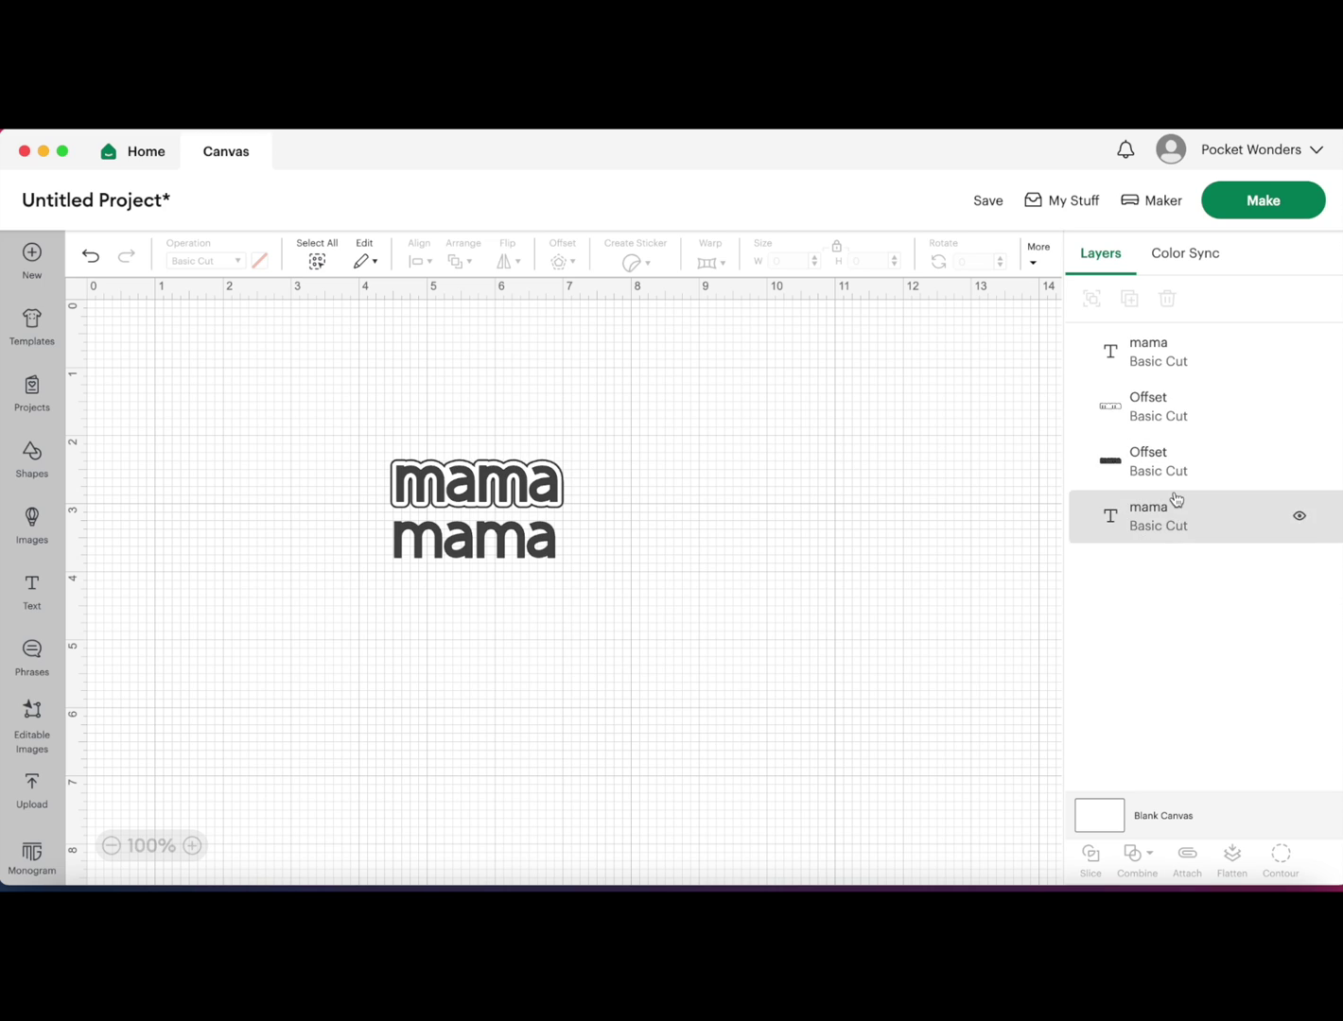
left_click(1152, 419)
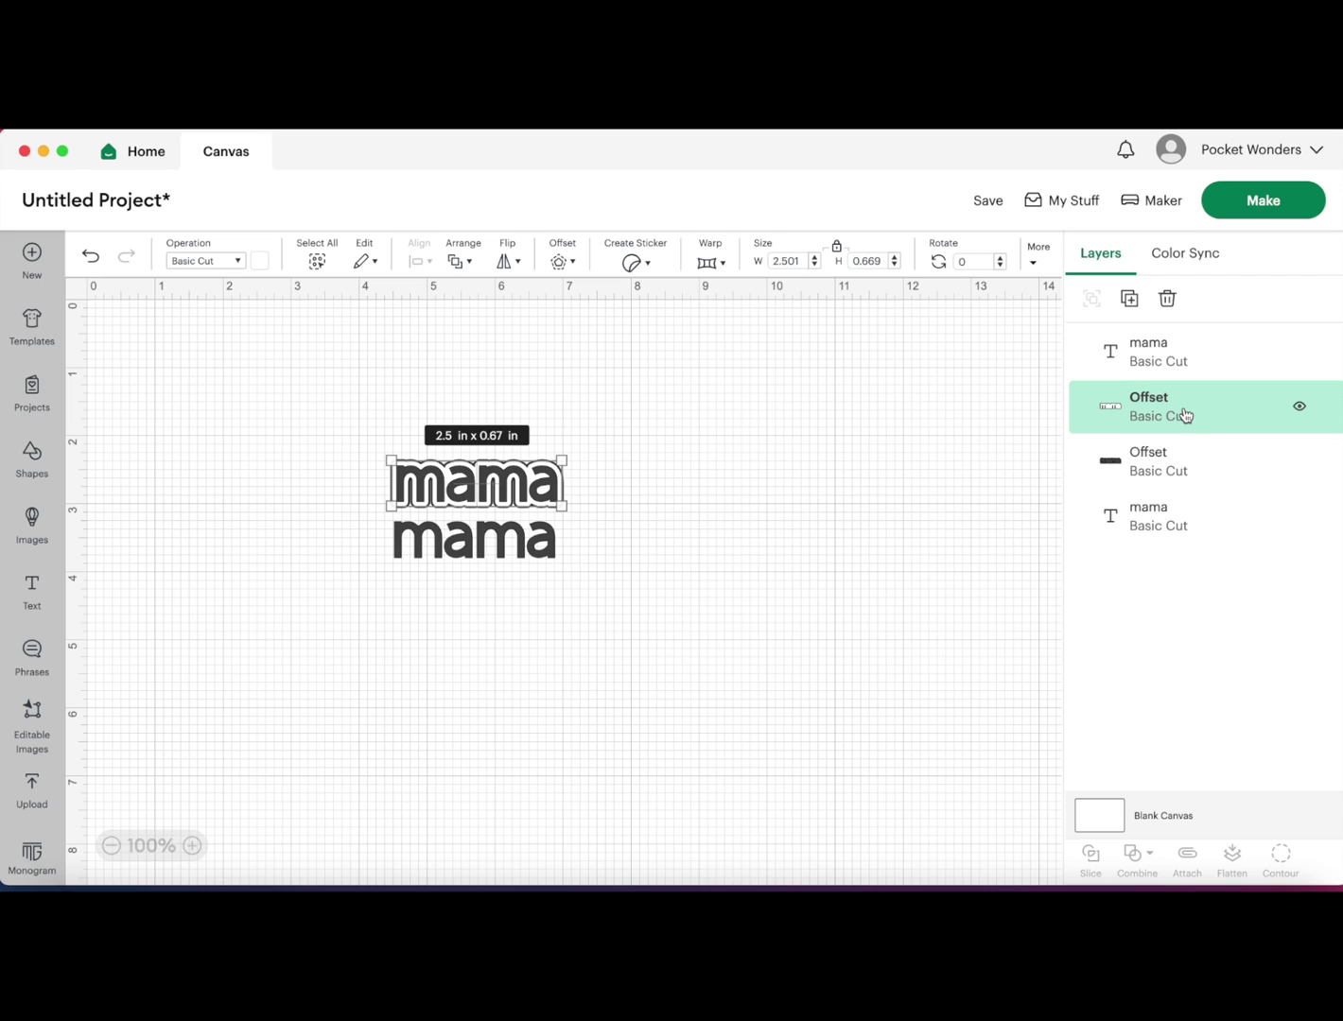
left_click(1165, 463)
left_click(737, 500)
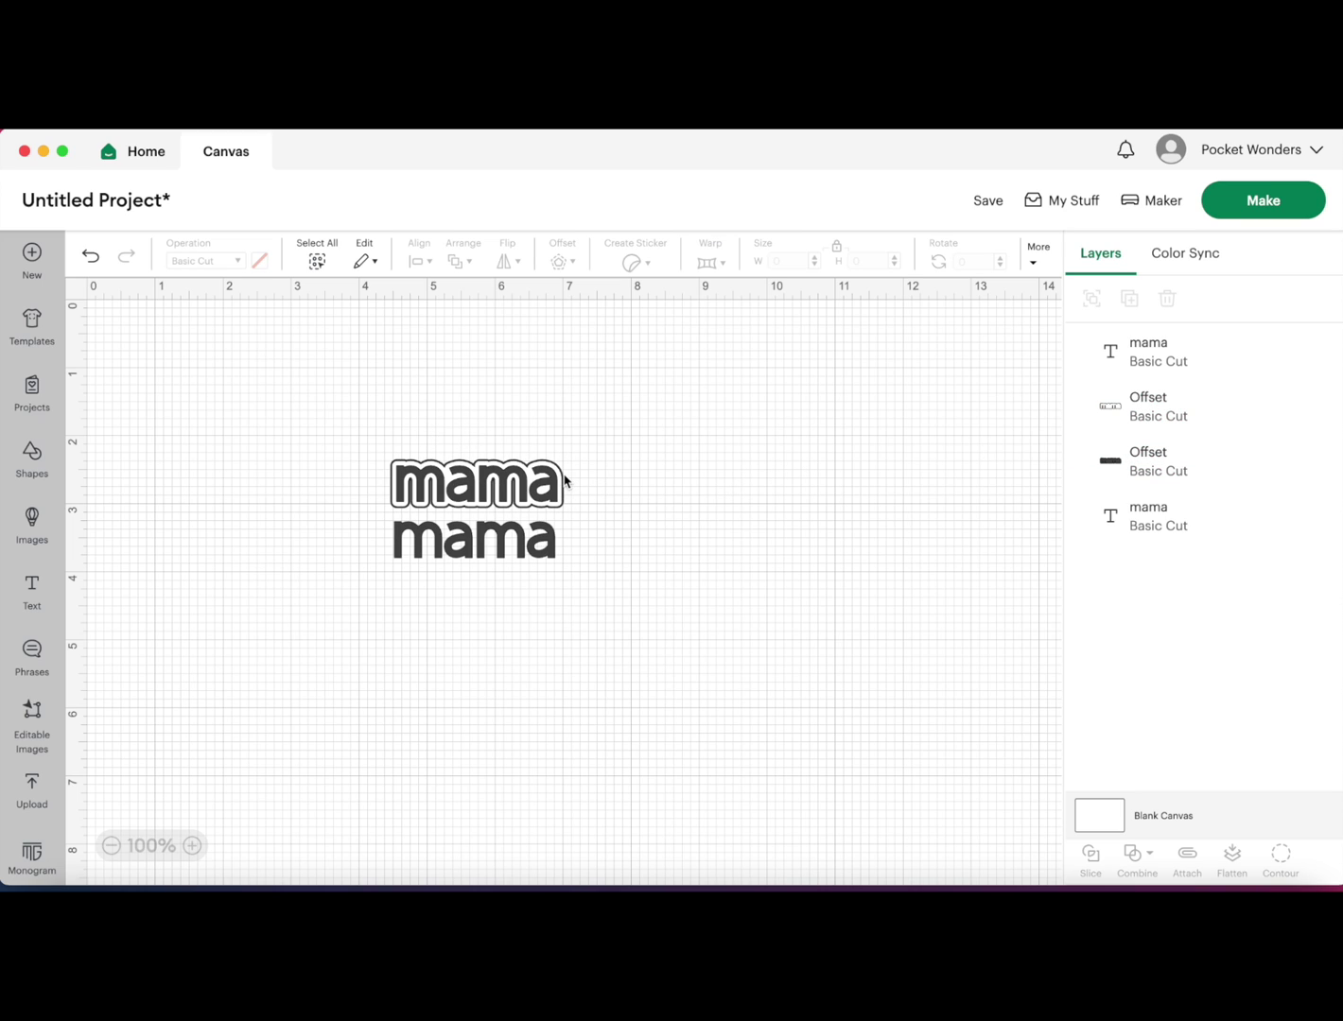
left_click(1188, 462)
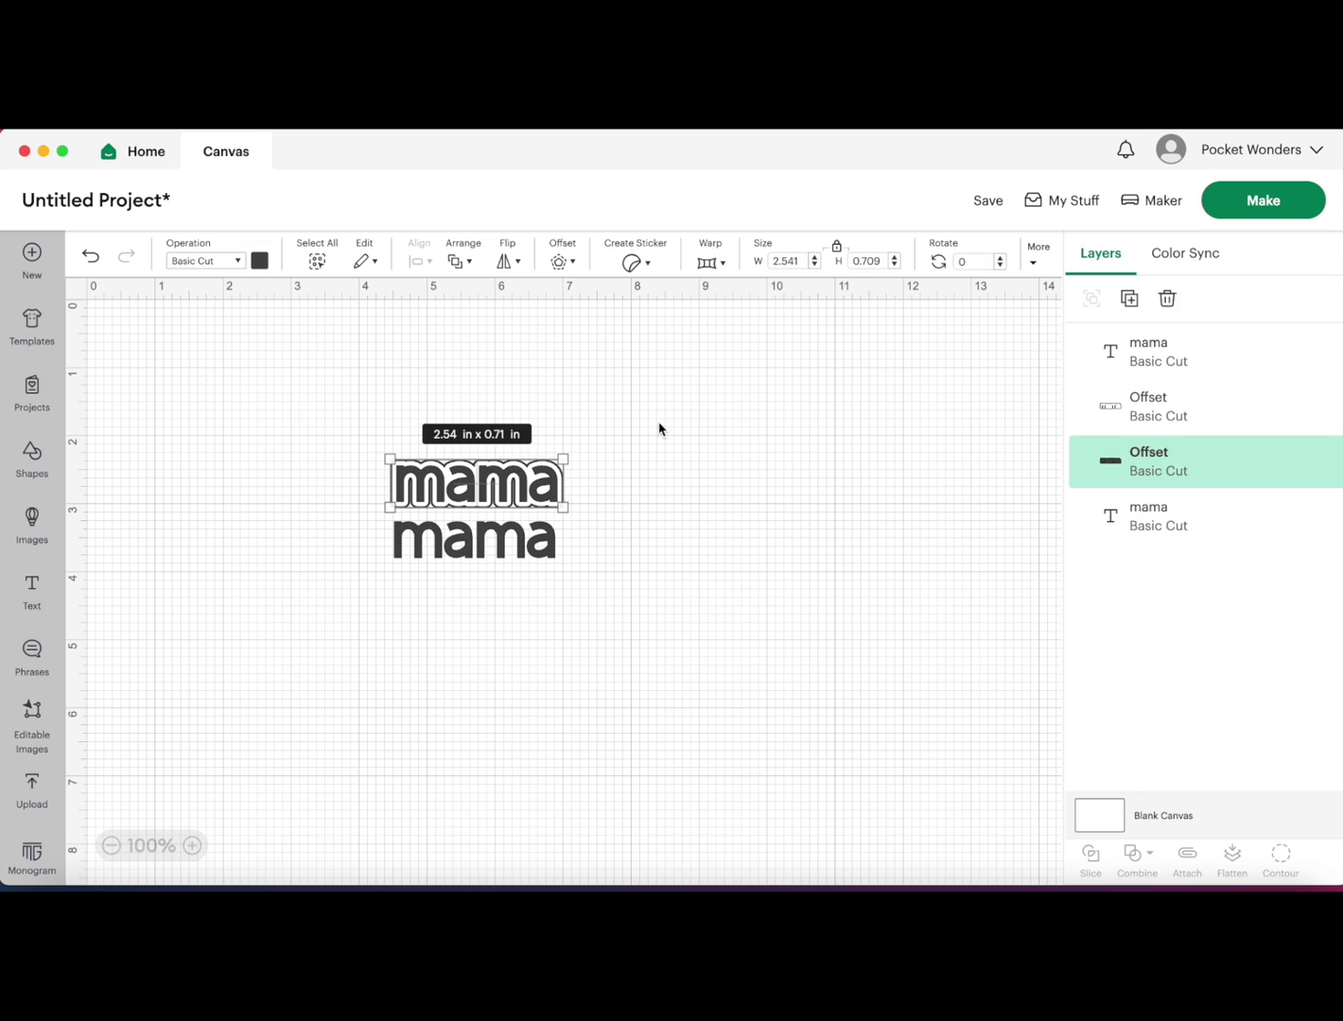
left_click(560, 262)
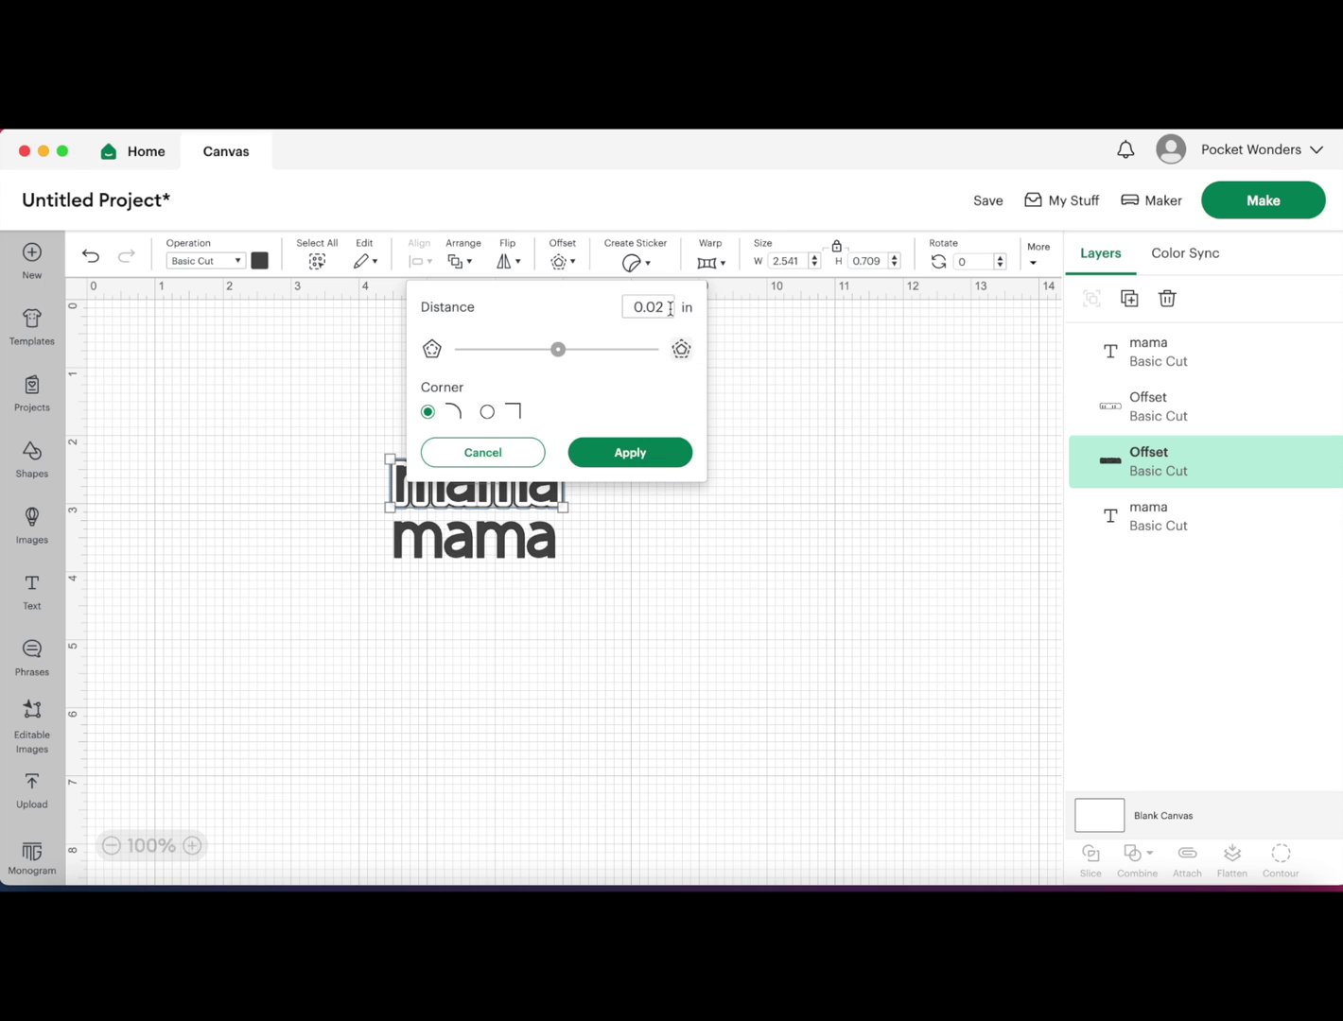
left_click(879, 408)
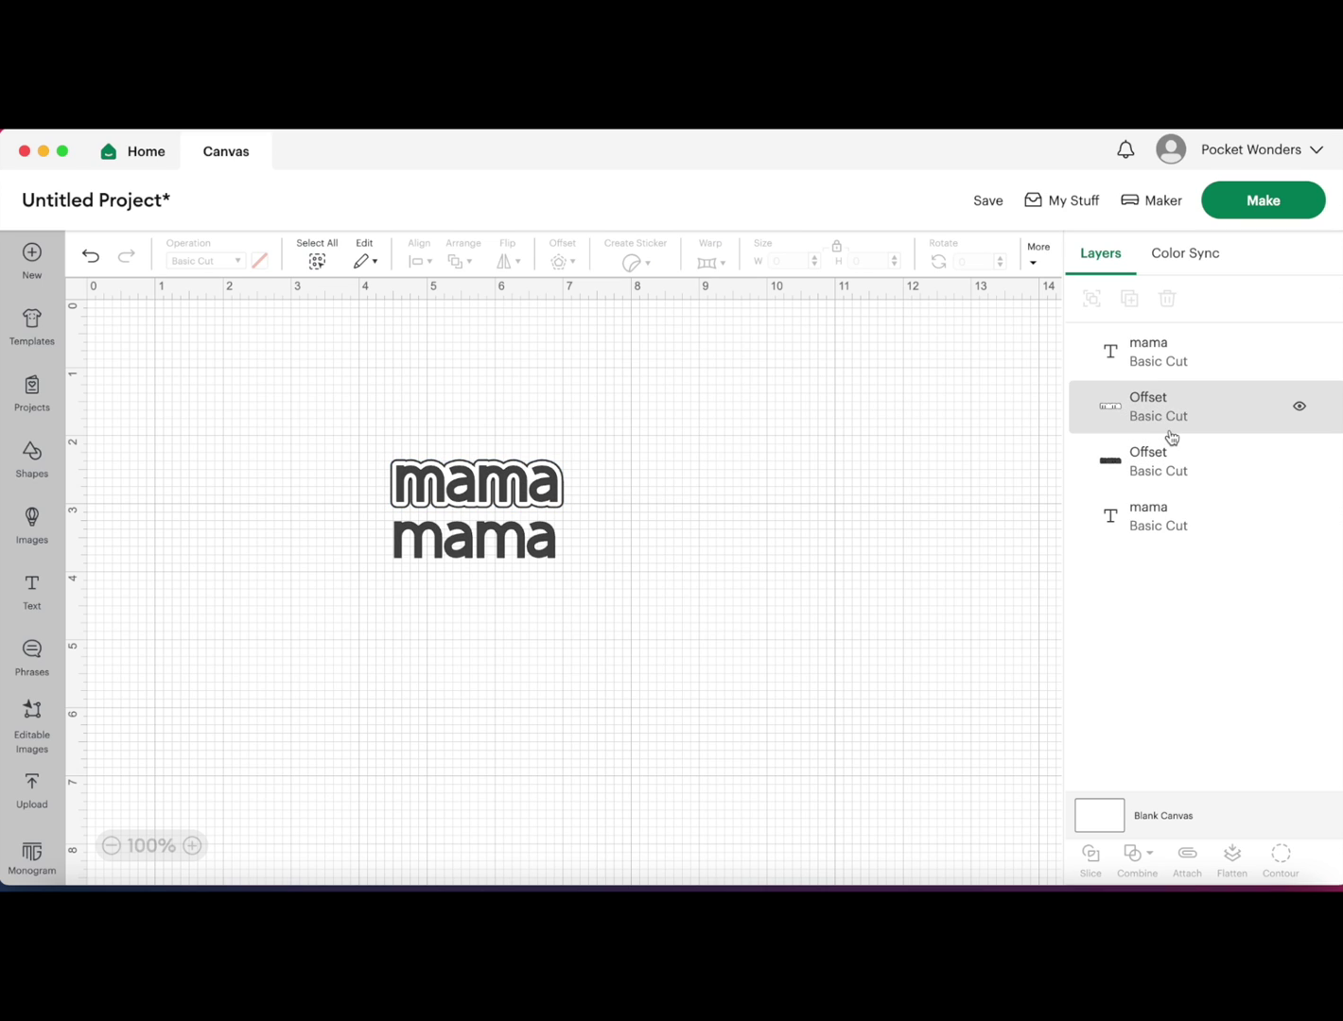
left_click(1179, 460)
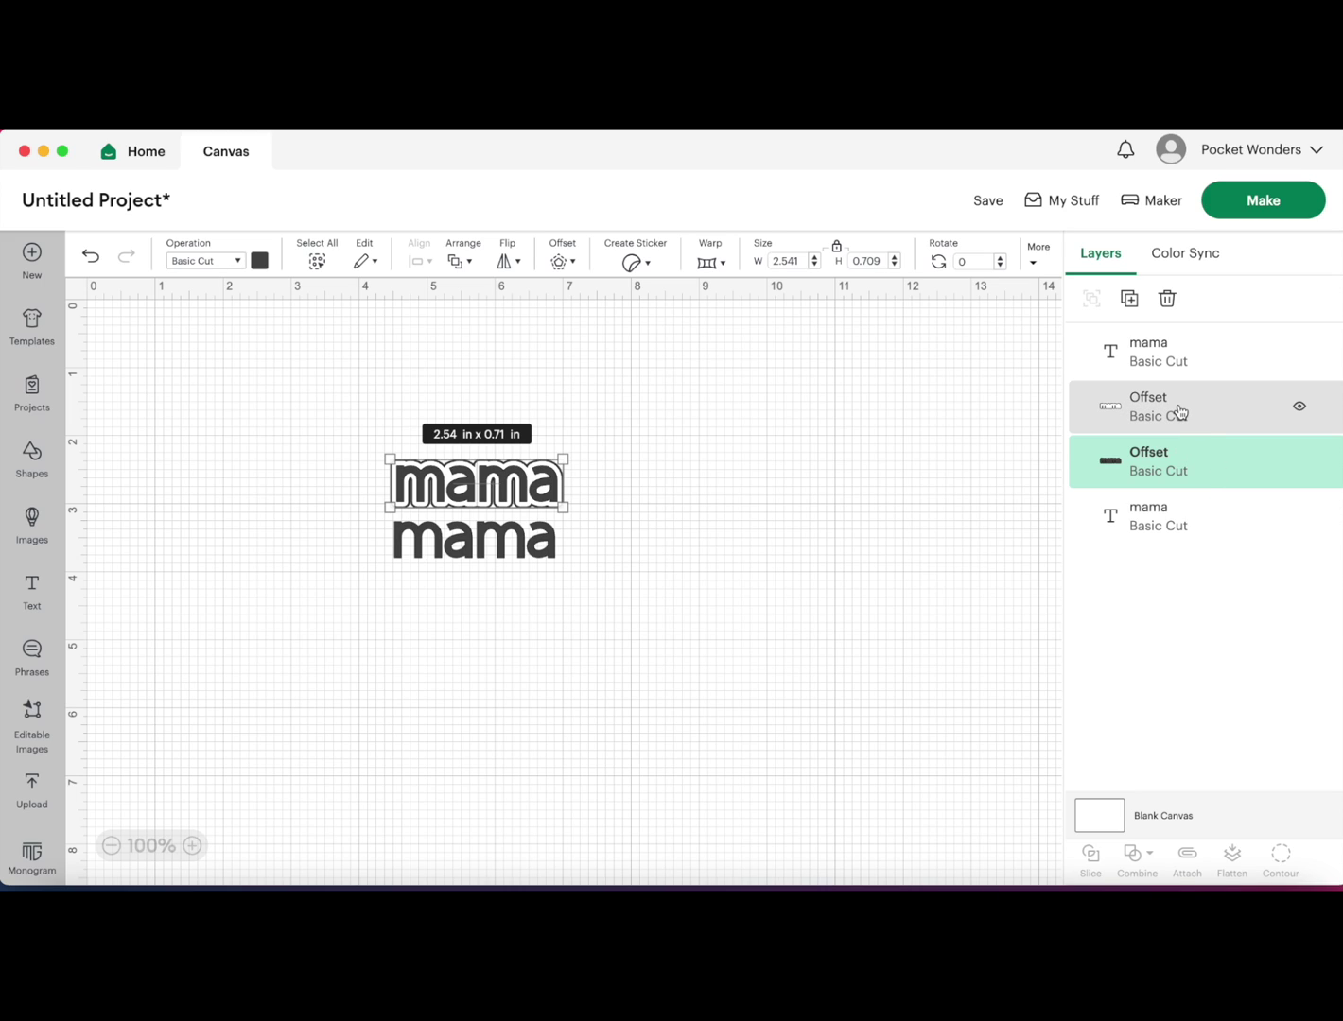
- Slice the black and white offsets and delete the unneeded Slice Result pieces
left_click(1179, 411, "shift")
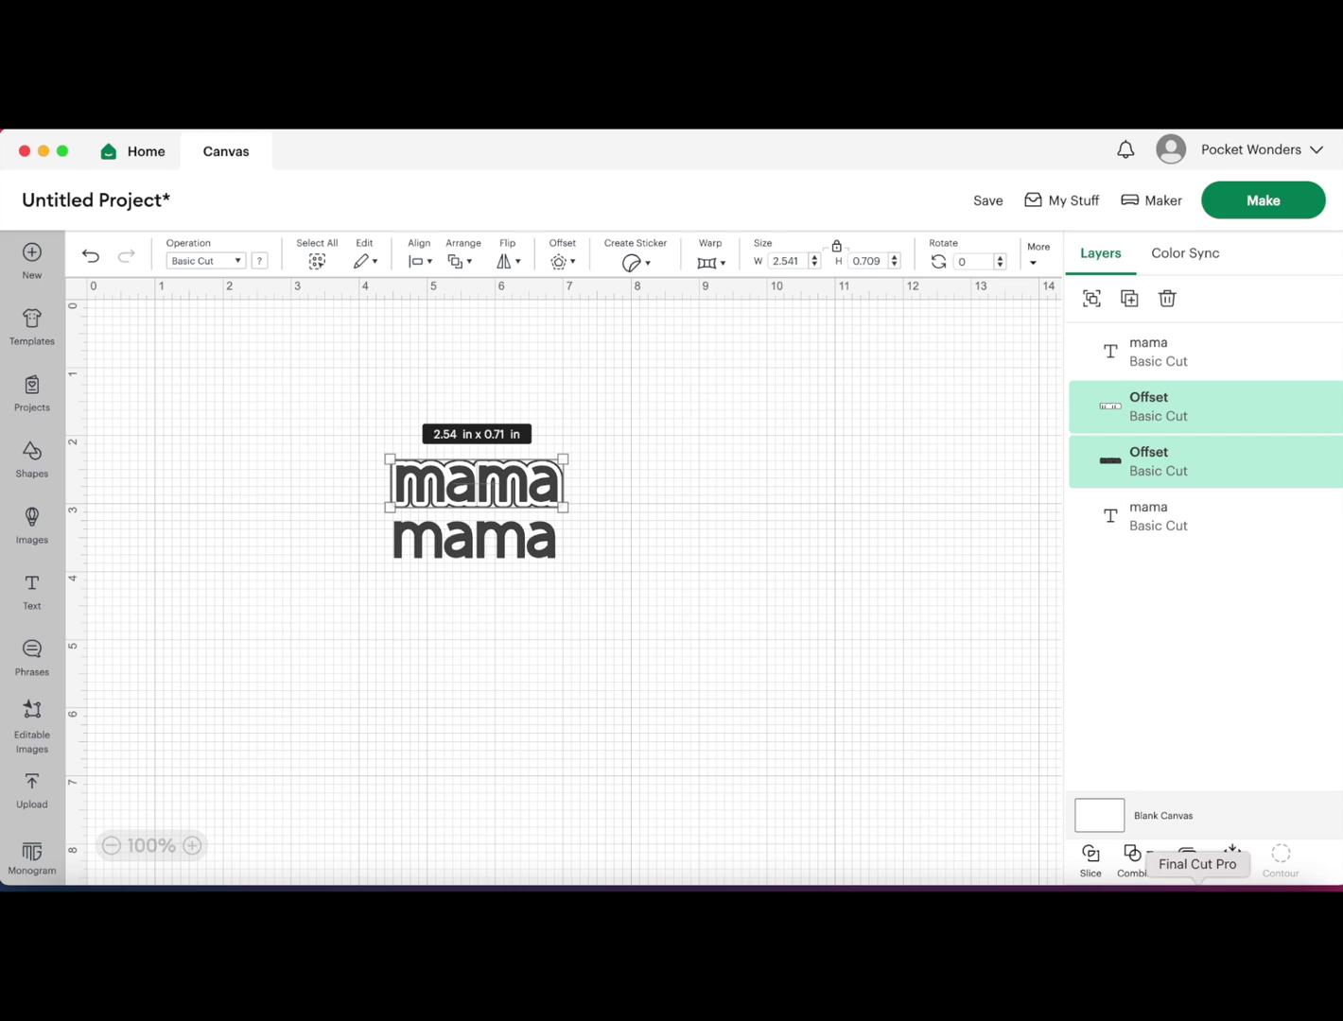
left_click(1091, 859)
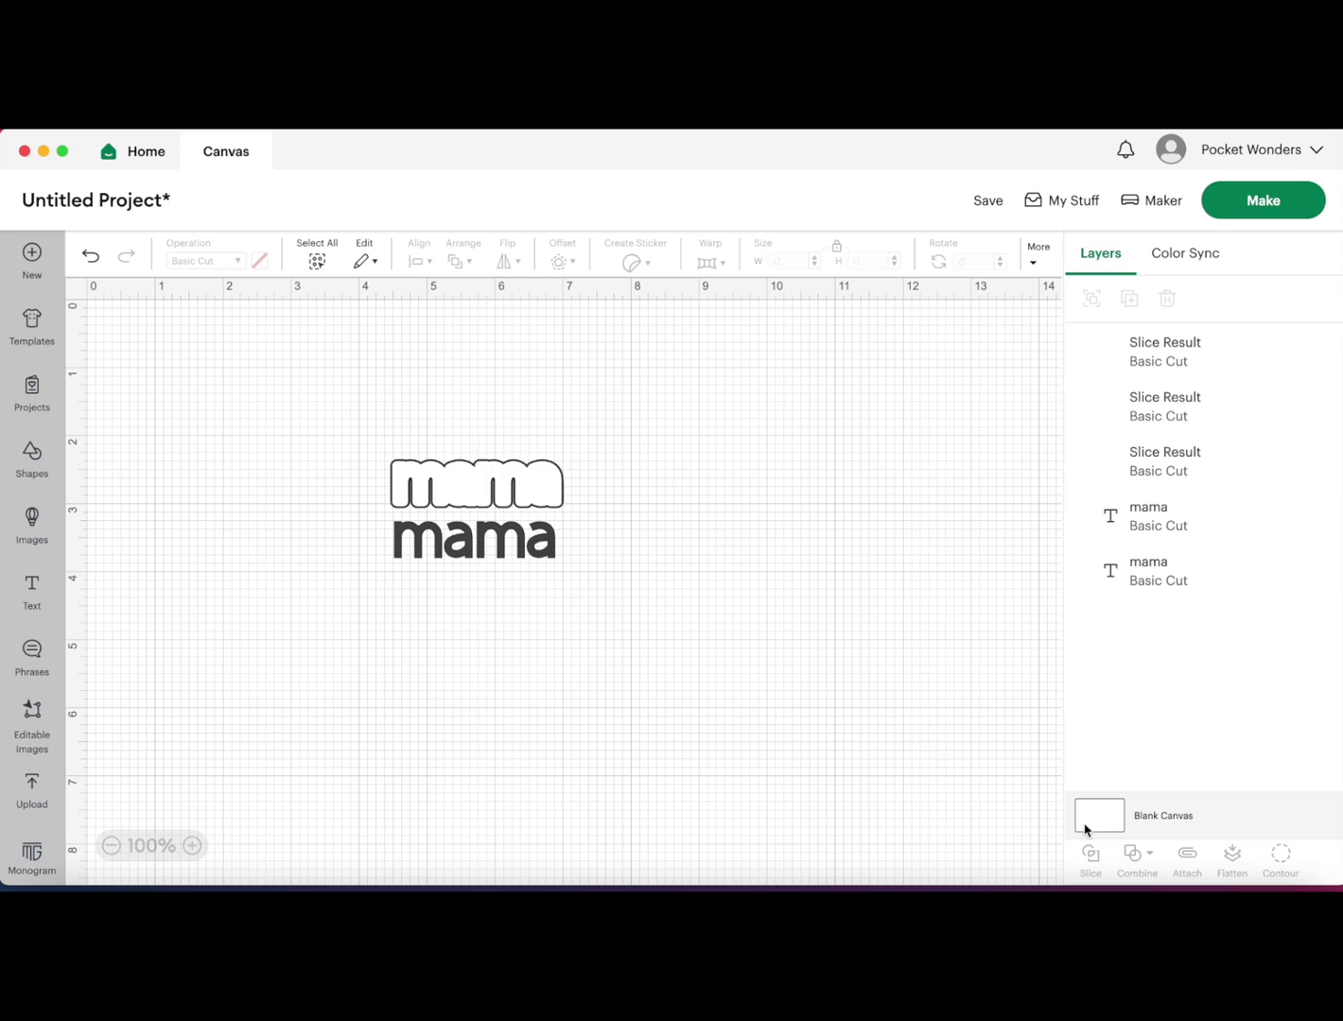
left_click(1156, 454)
left_click_drag(551, 500, 747, 480)
key("super+z")
left_click(546, 490)
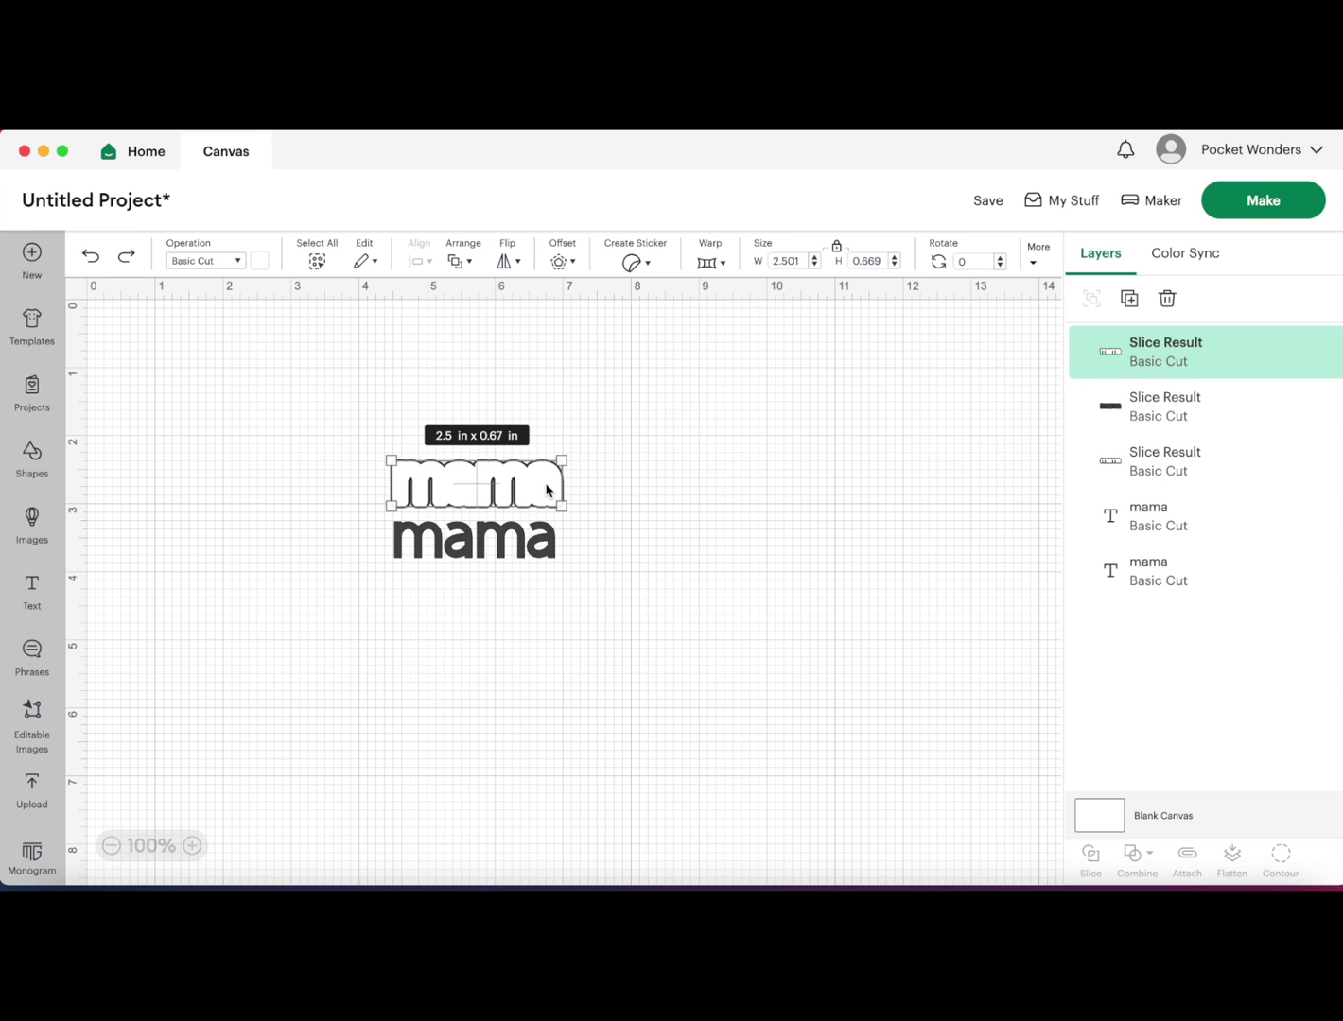
key("Delete")
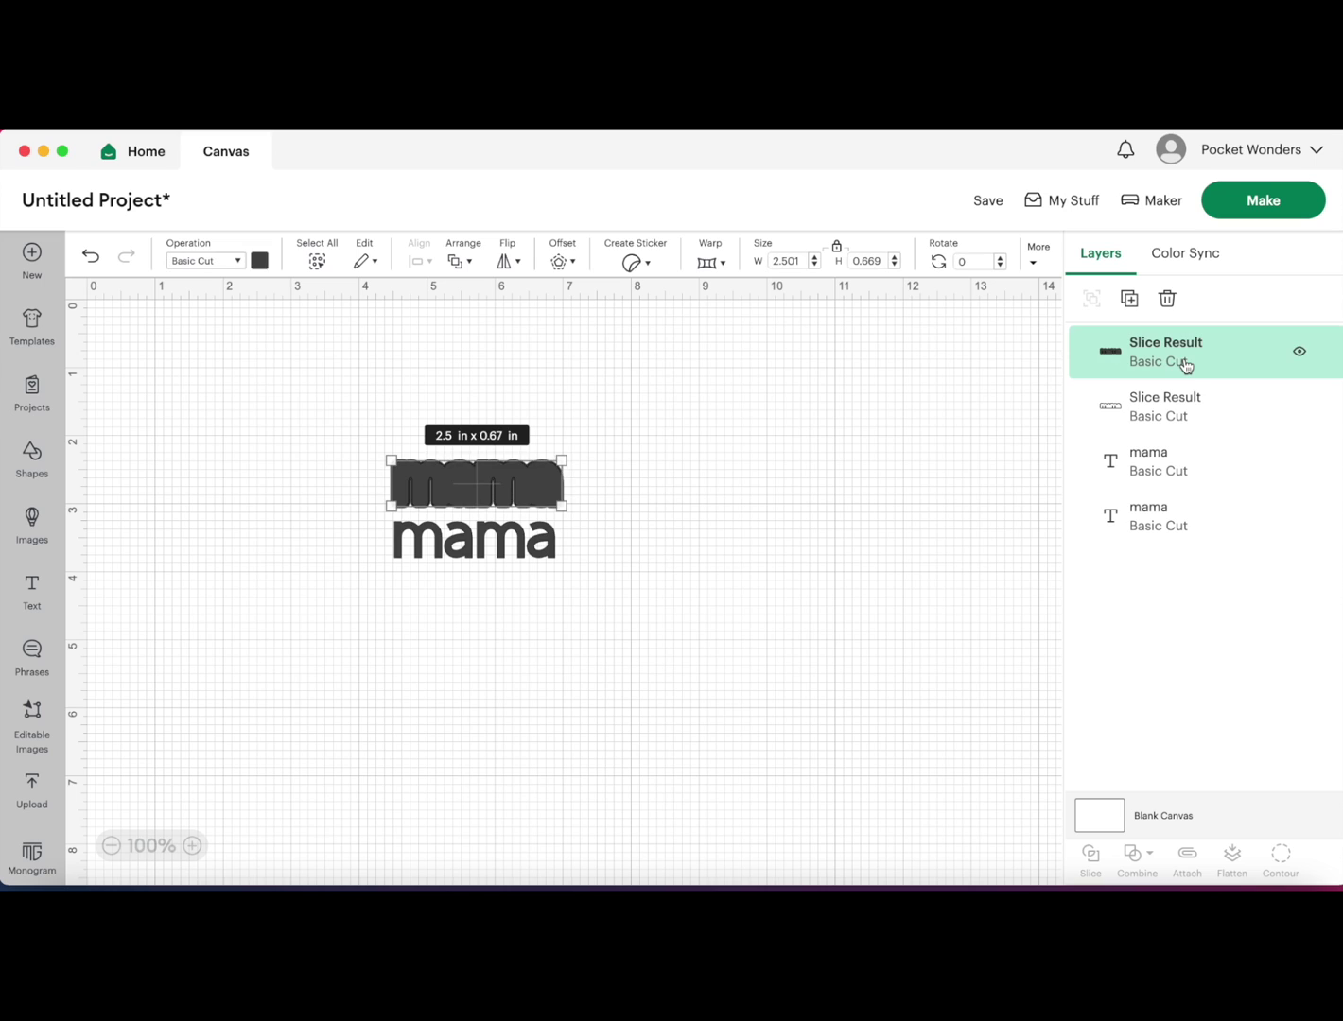
key("Delete")
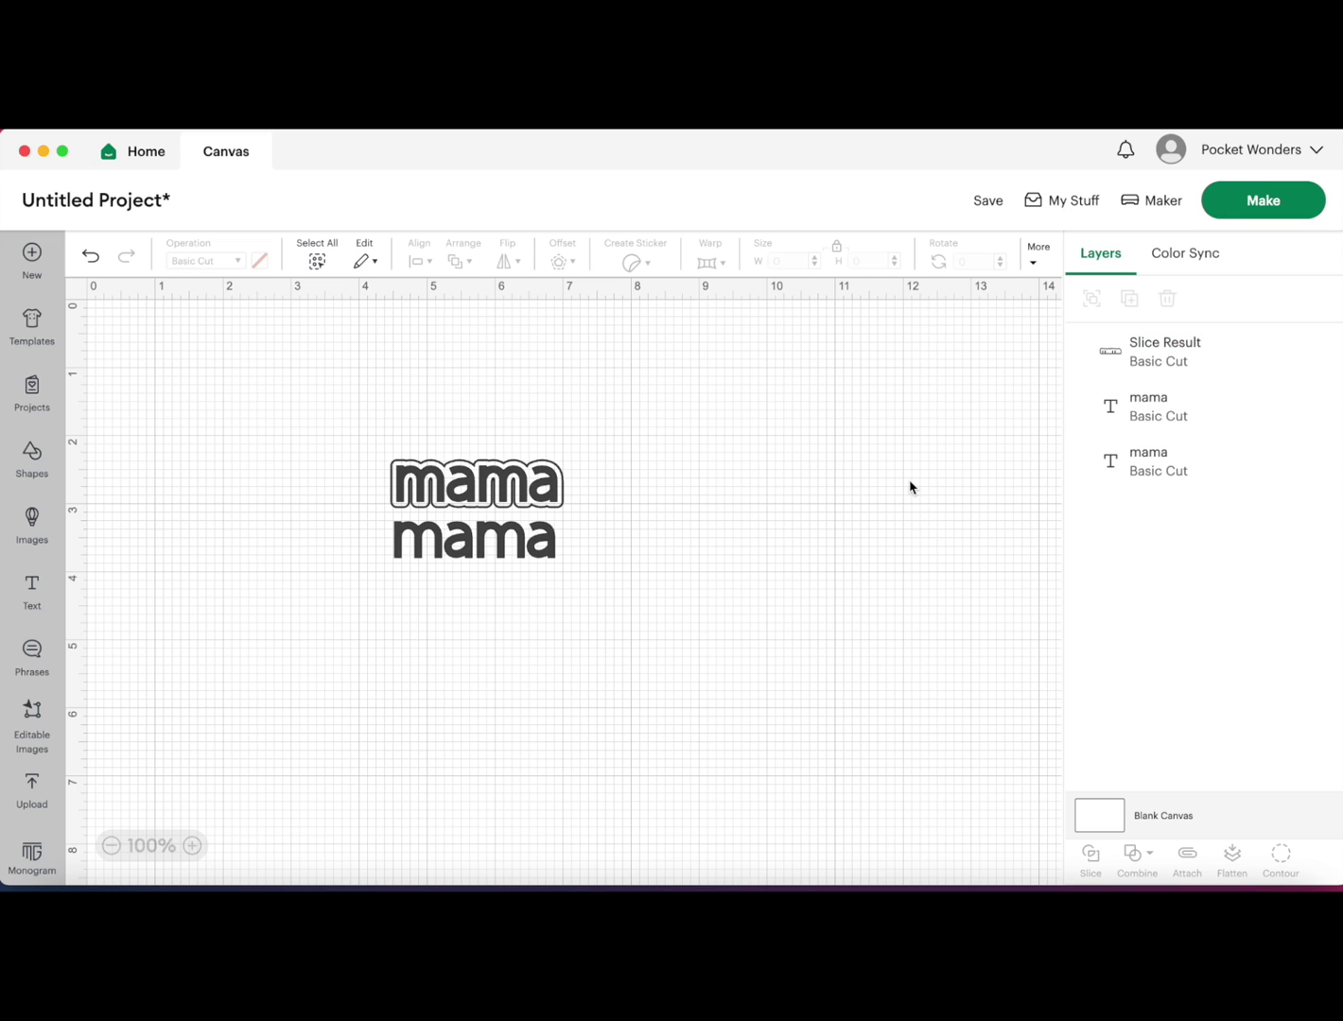
- Toggle visibility of the Slice Result outline and first mama layer to check the result
left_click(1161, 345)
mouse_move(1202, 381)
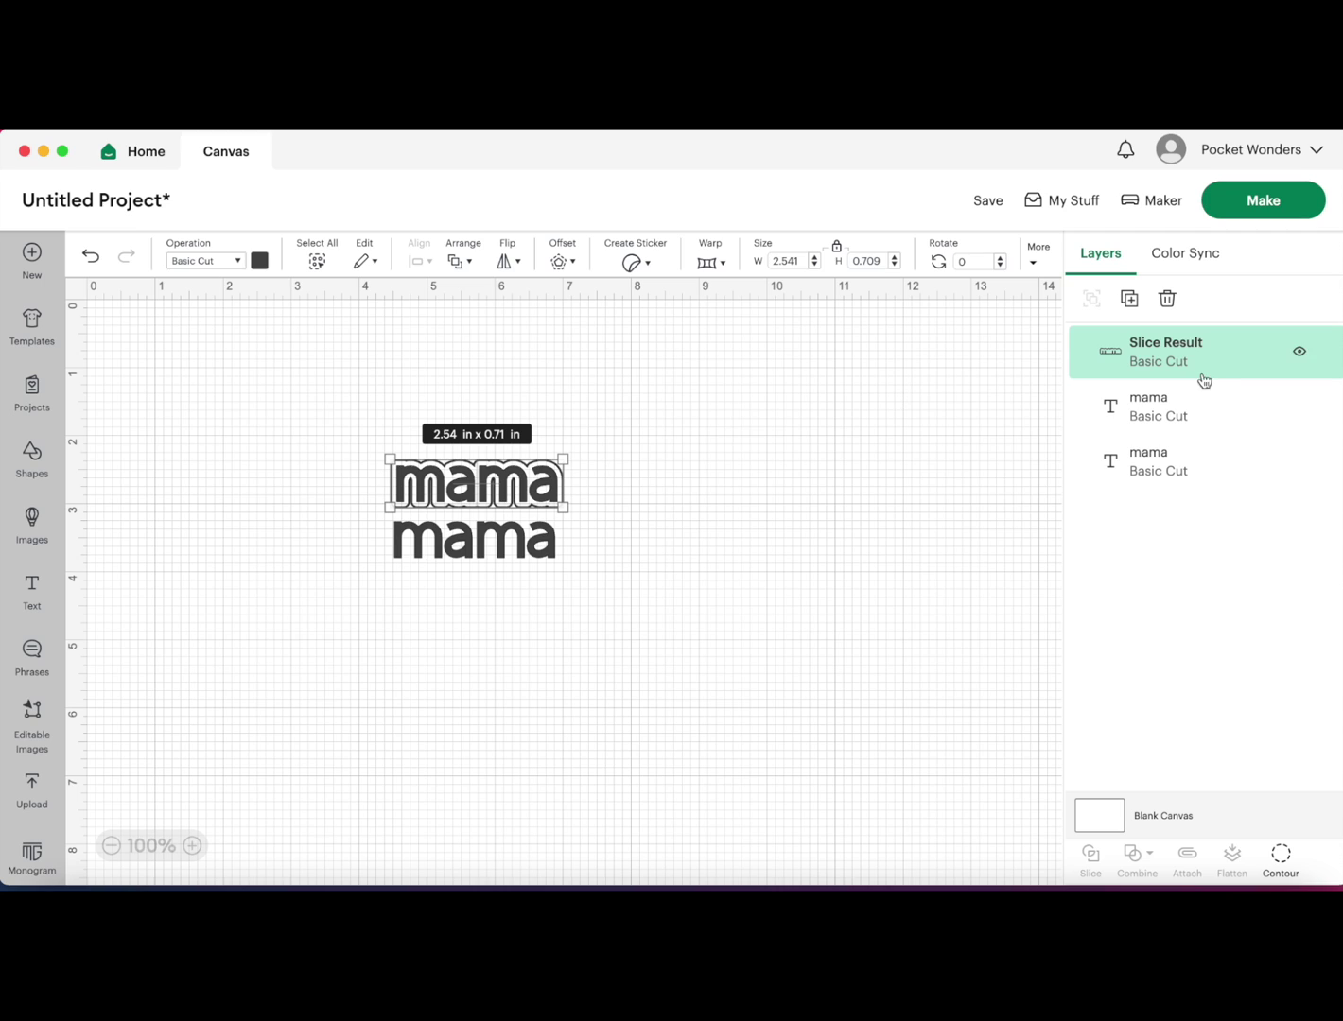
left_click(1299, 355)
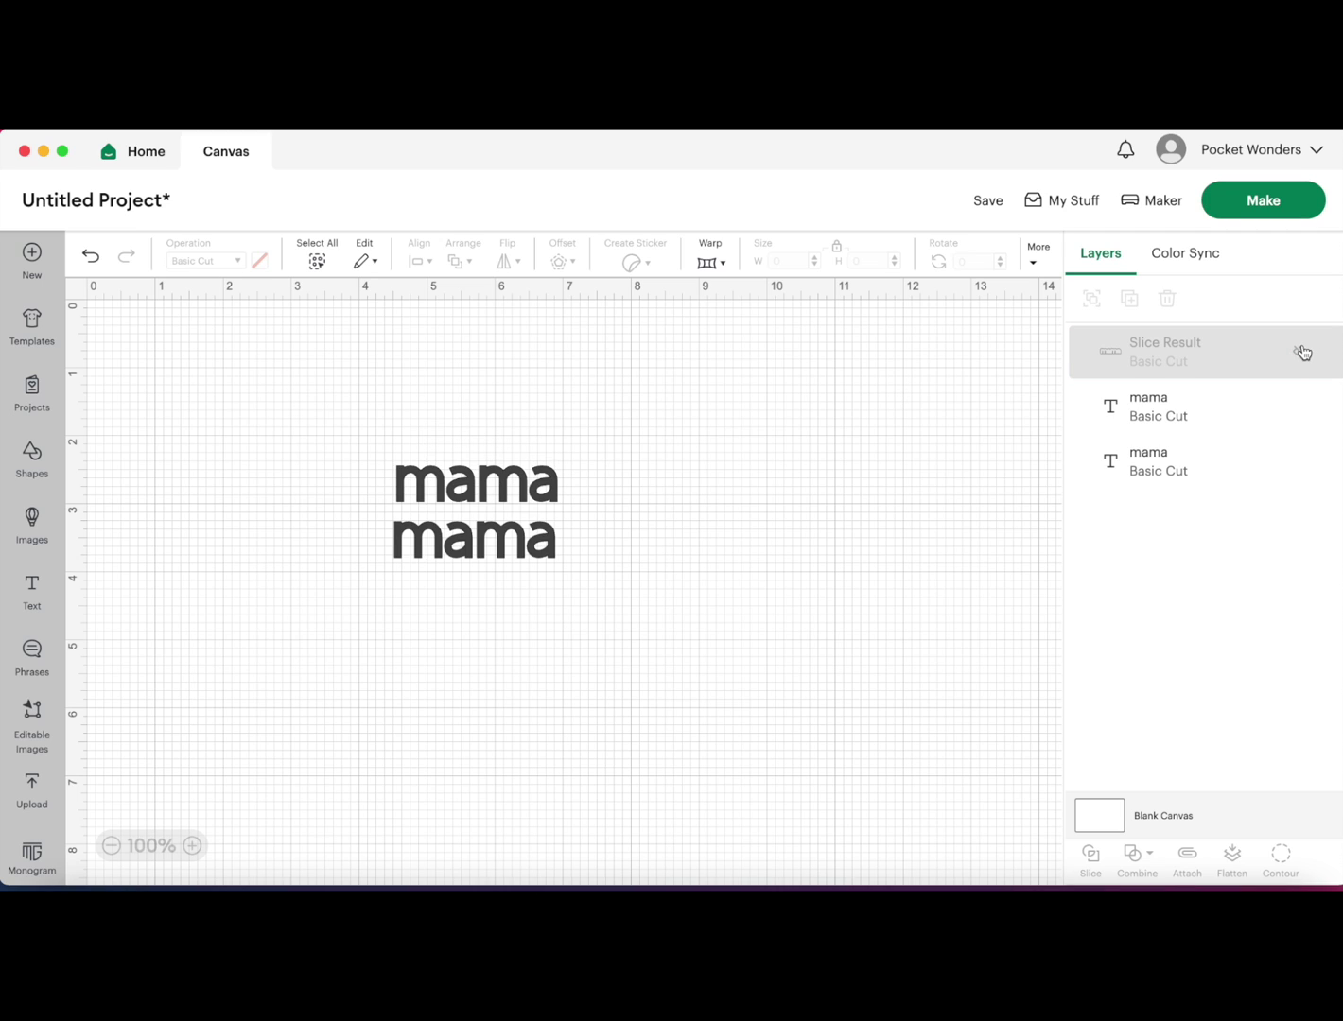
left_click(1299, 356)
left_click(1301, 410)
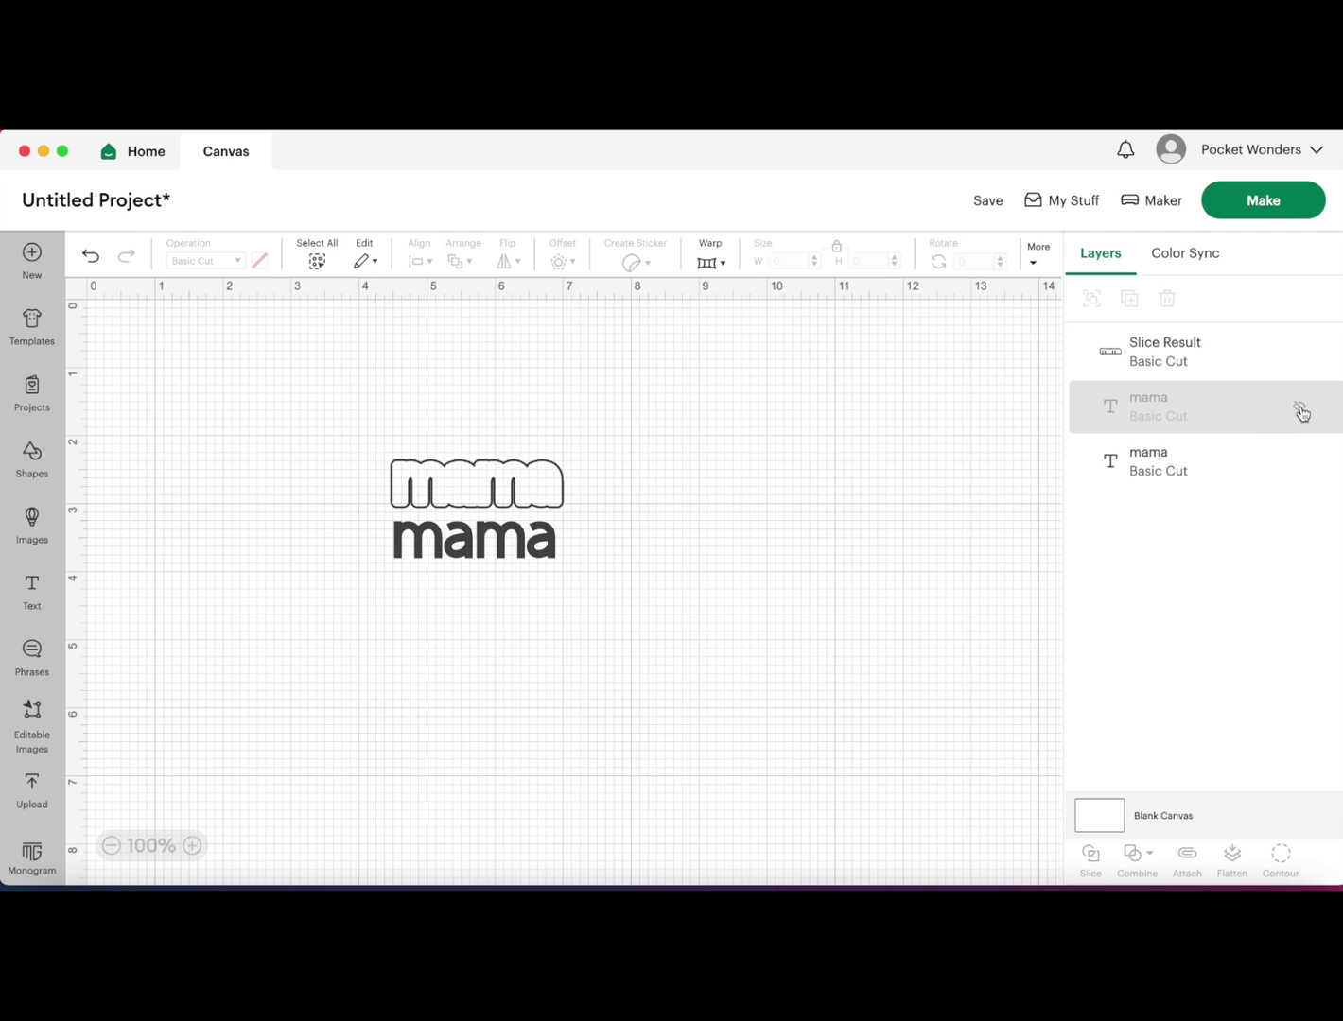
left_click(1301, 409)
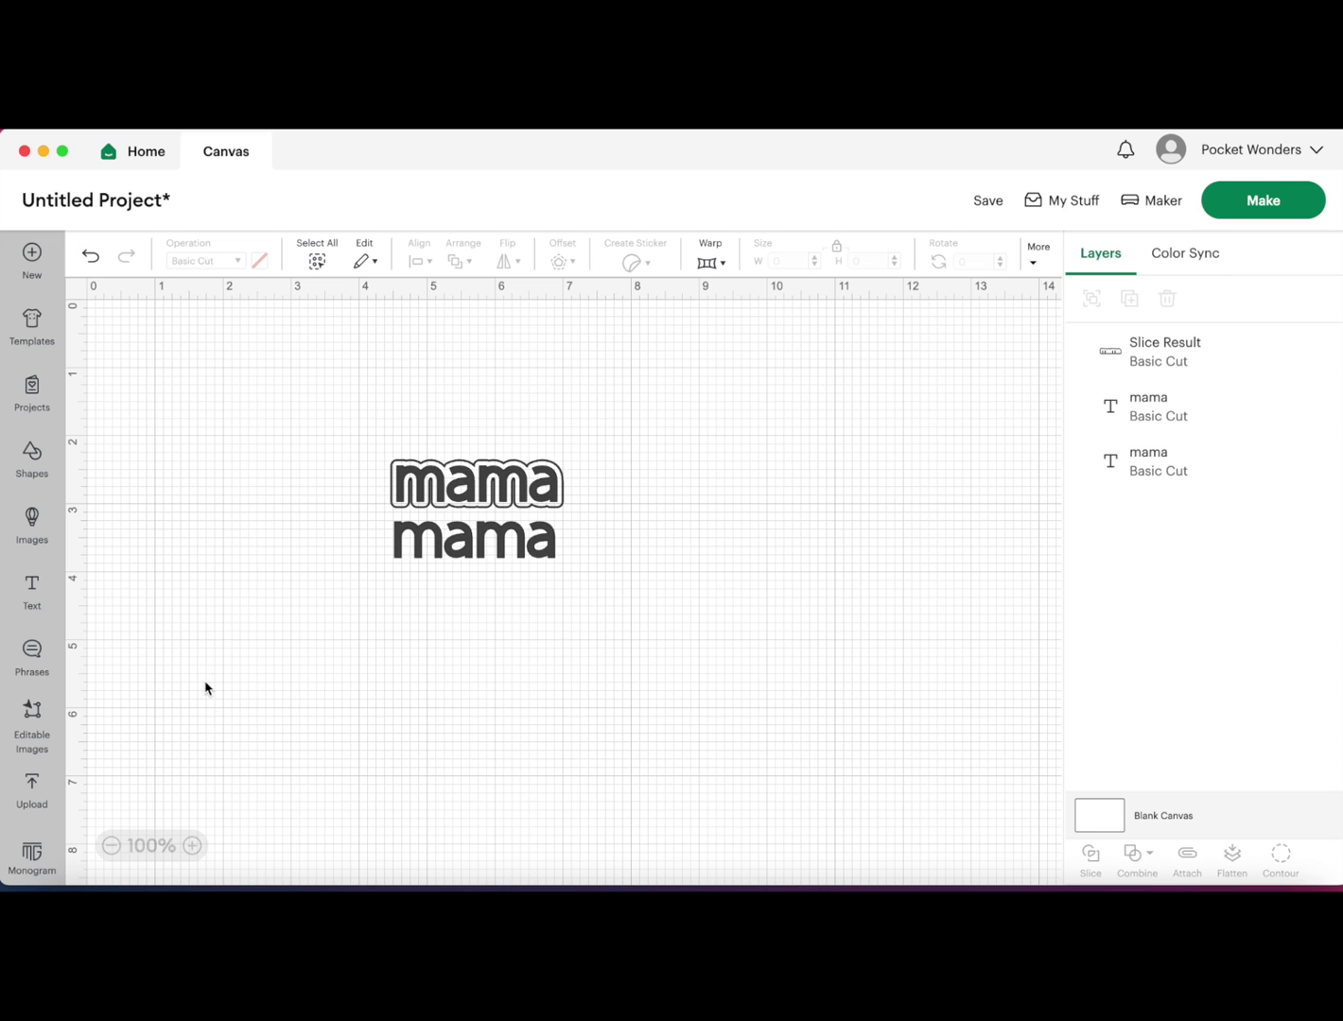
- Add the second seahorse image from recent uploads to the canvas
left_click(34, 788)
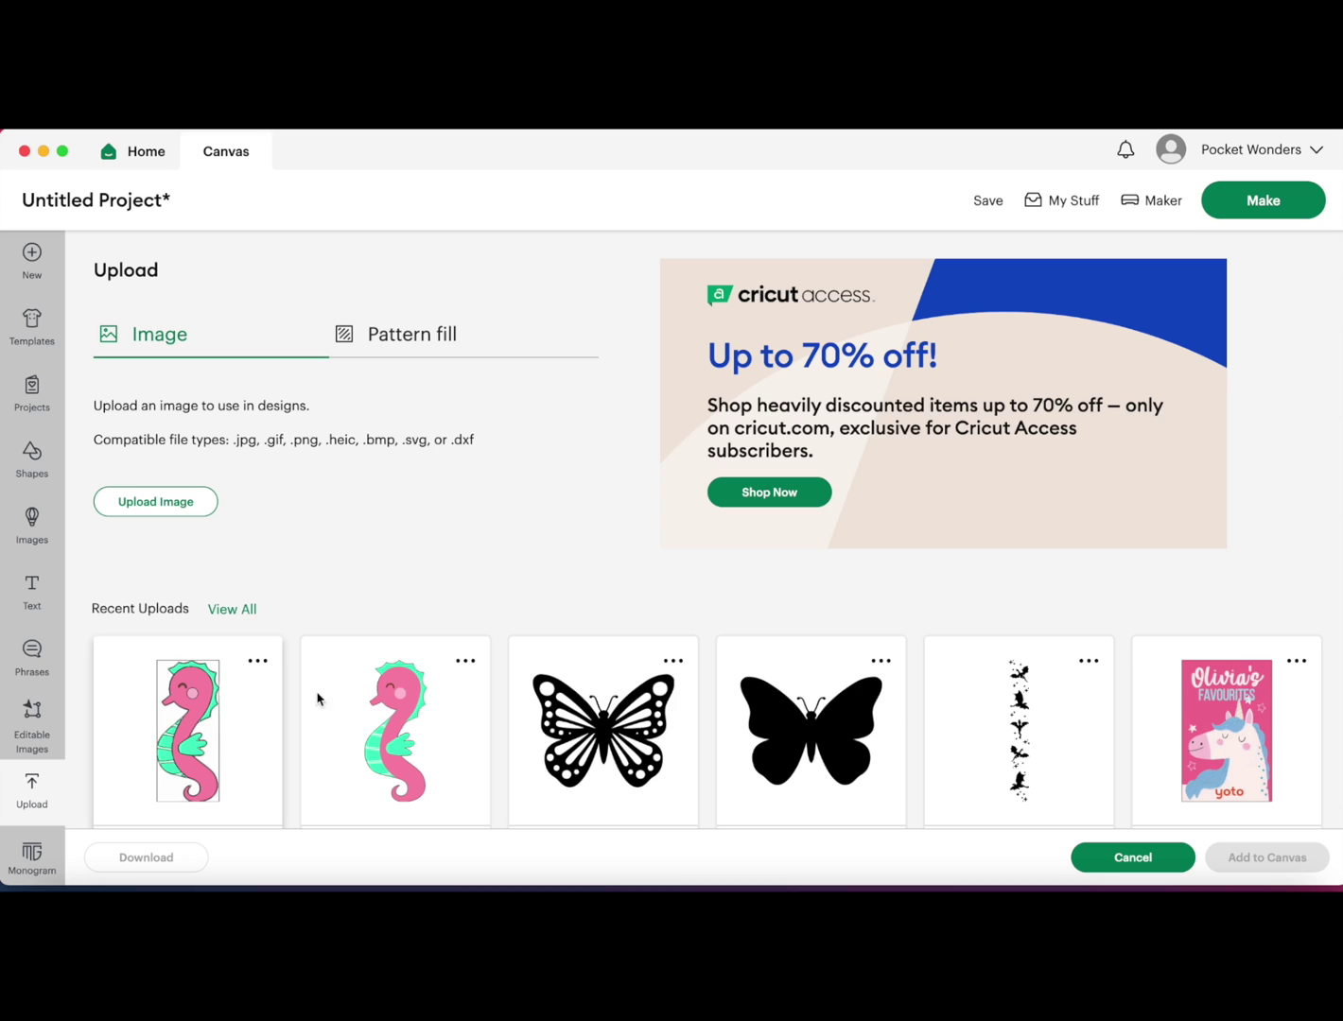
left_click(378, 728)
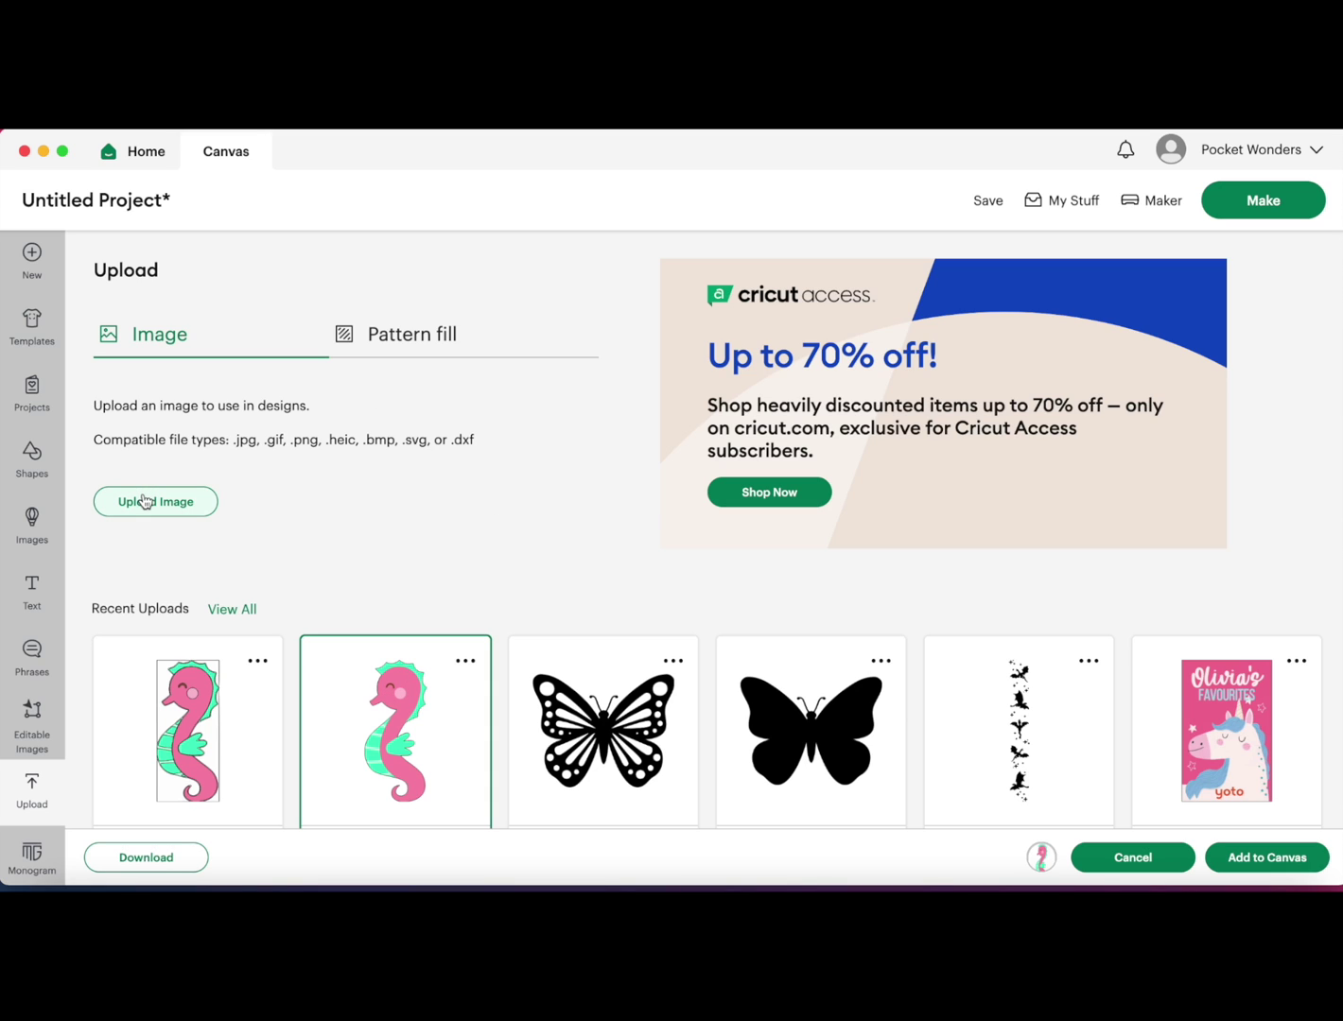
left_click(1267, 861)
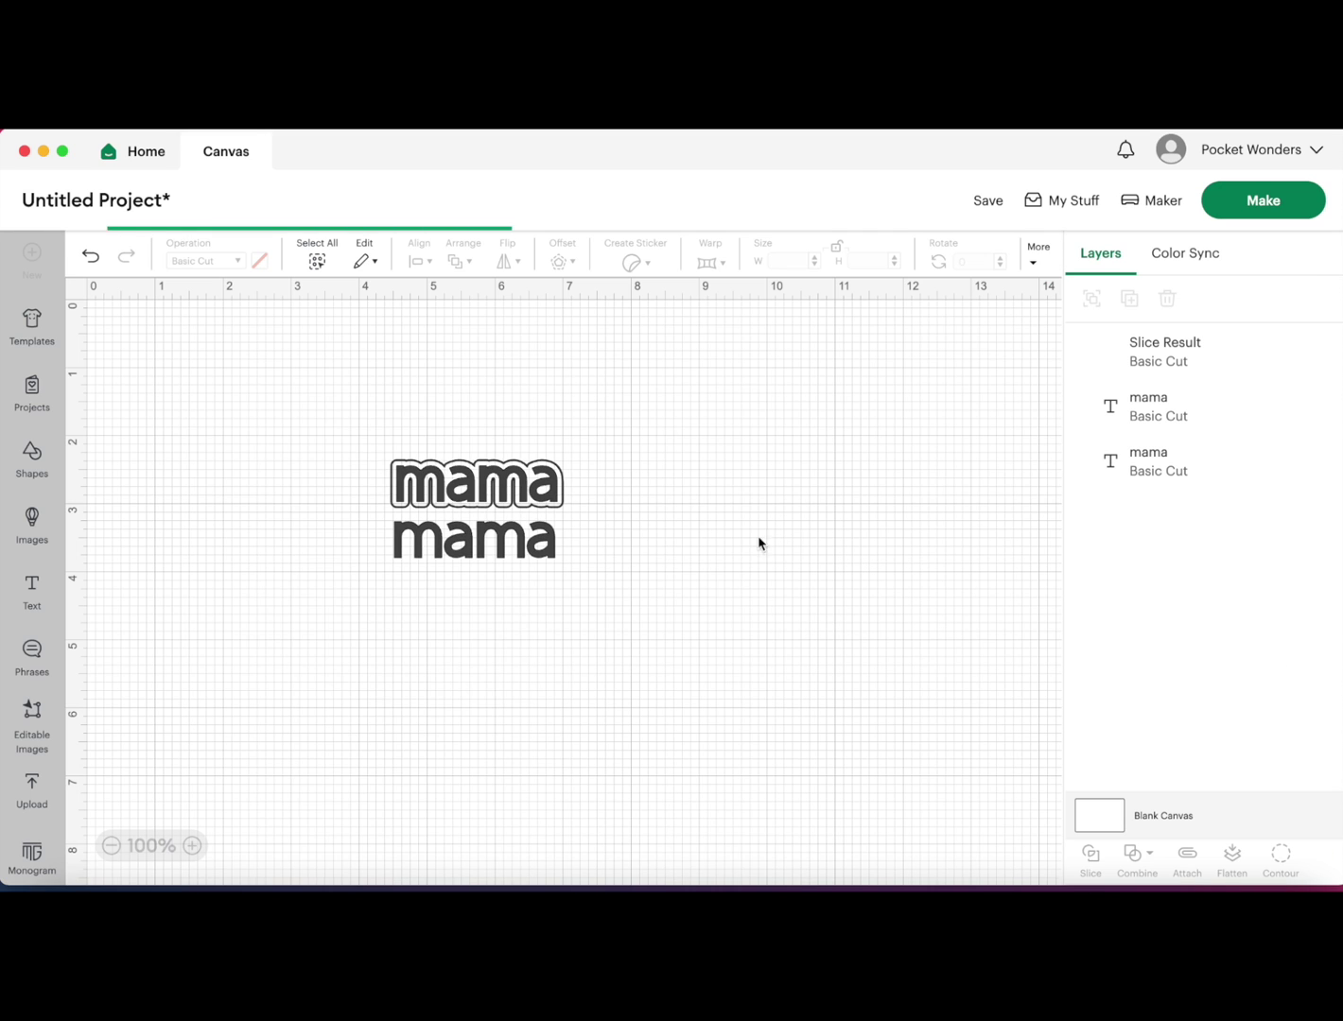
- Move the seahorse beside the mama text and resize it to 2.71 × 6.19 in
left_click_drag(455, 585, 847, 485)
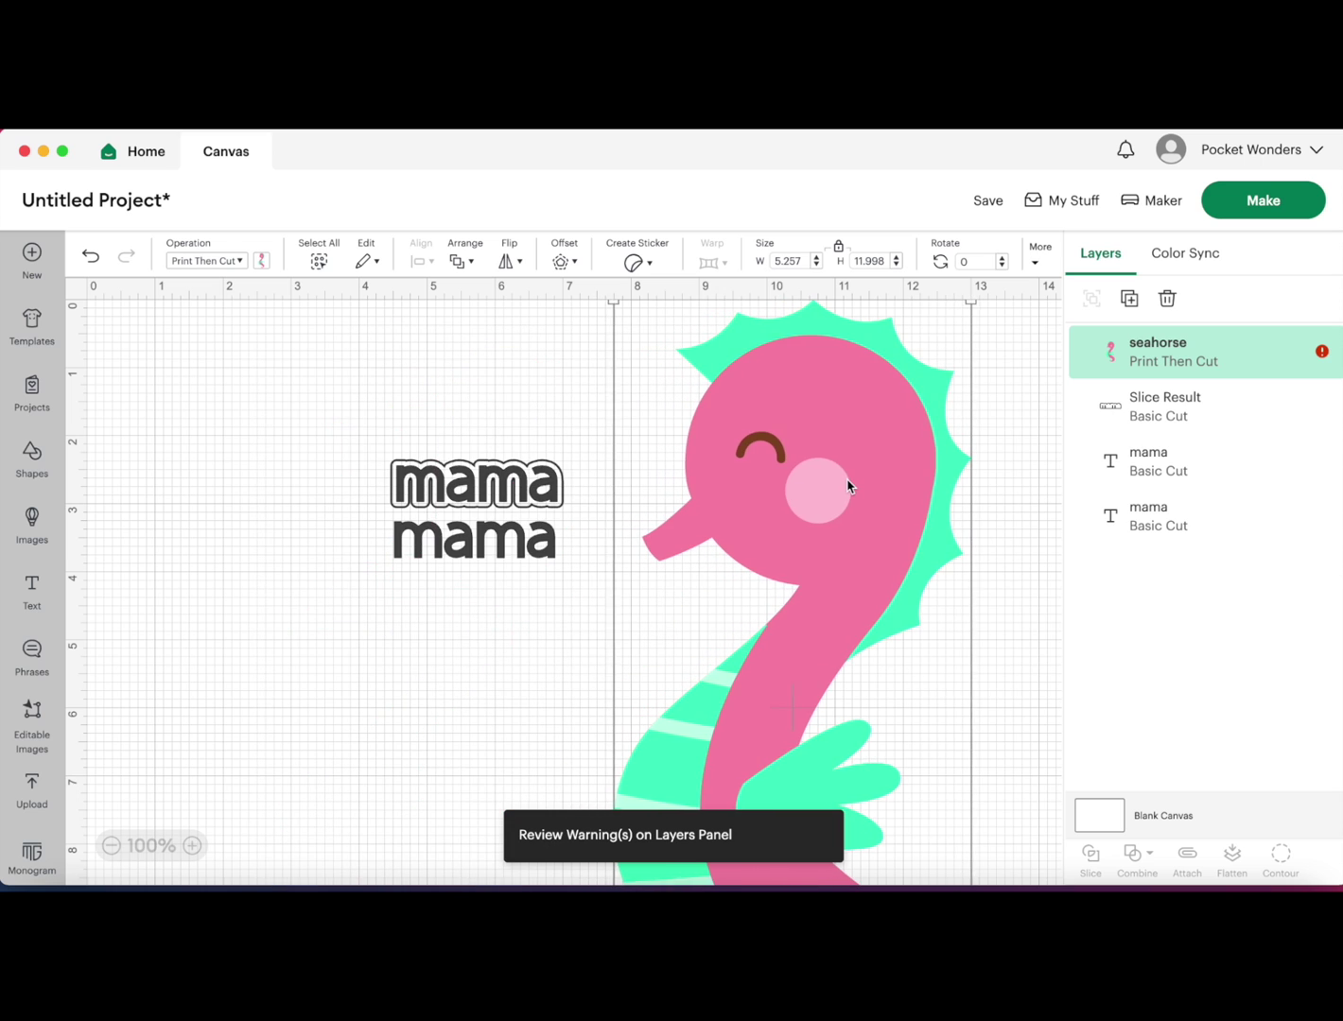
left_click_drag(971, 301, 849, 410)
left_click_drag(875, 808, 858, 775)
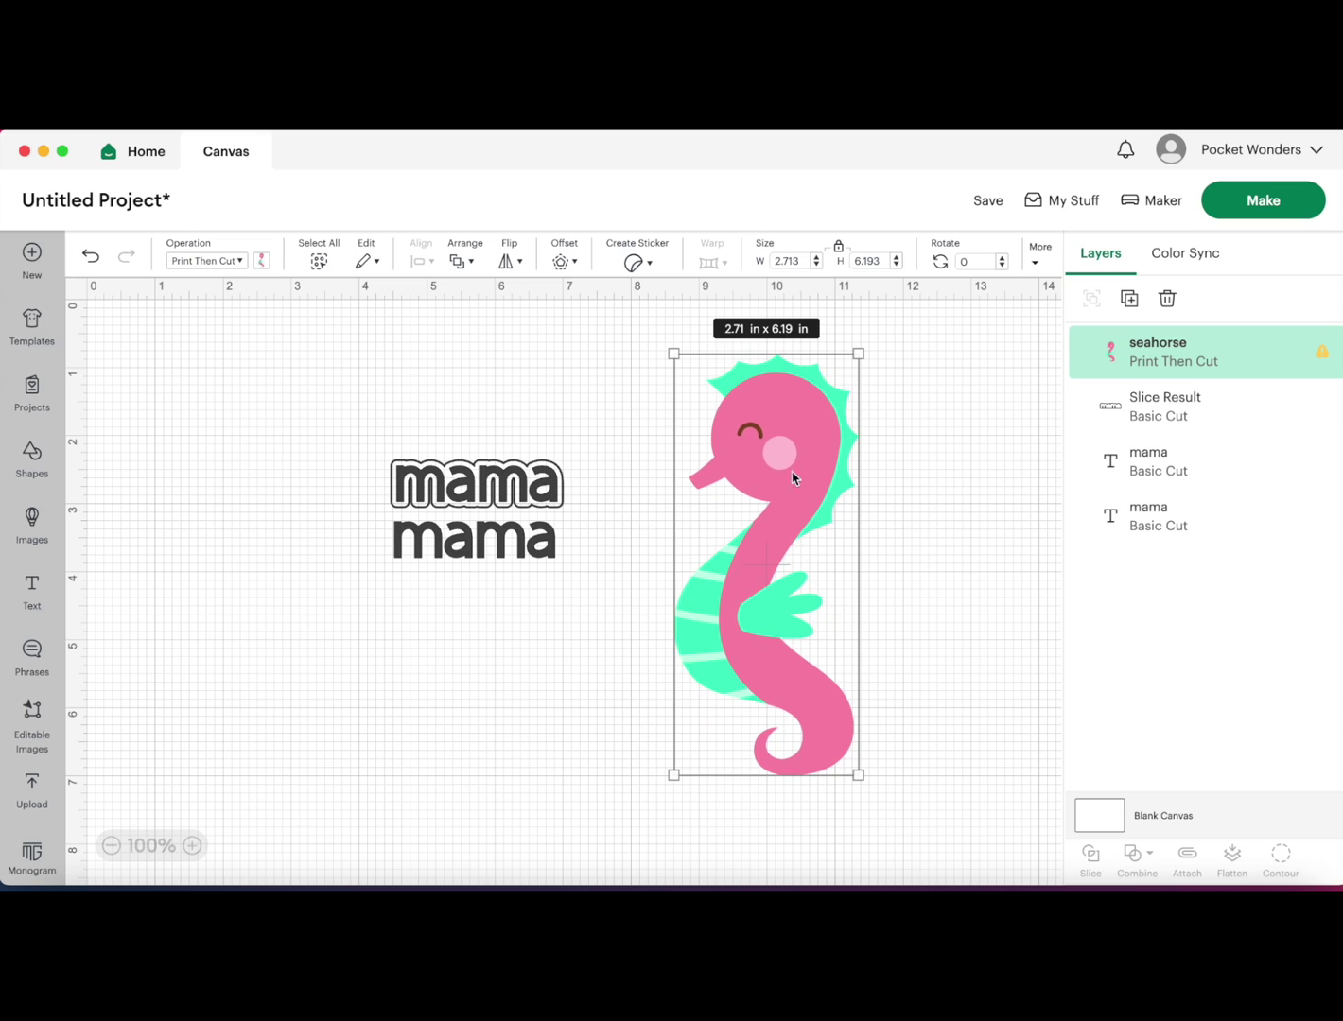
- Apply two successive 0.04 in offsets around the seahorse
left_click(564, 261)
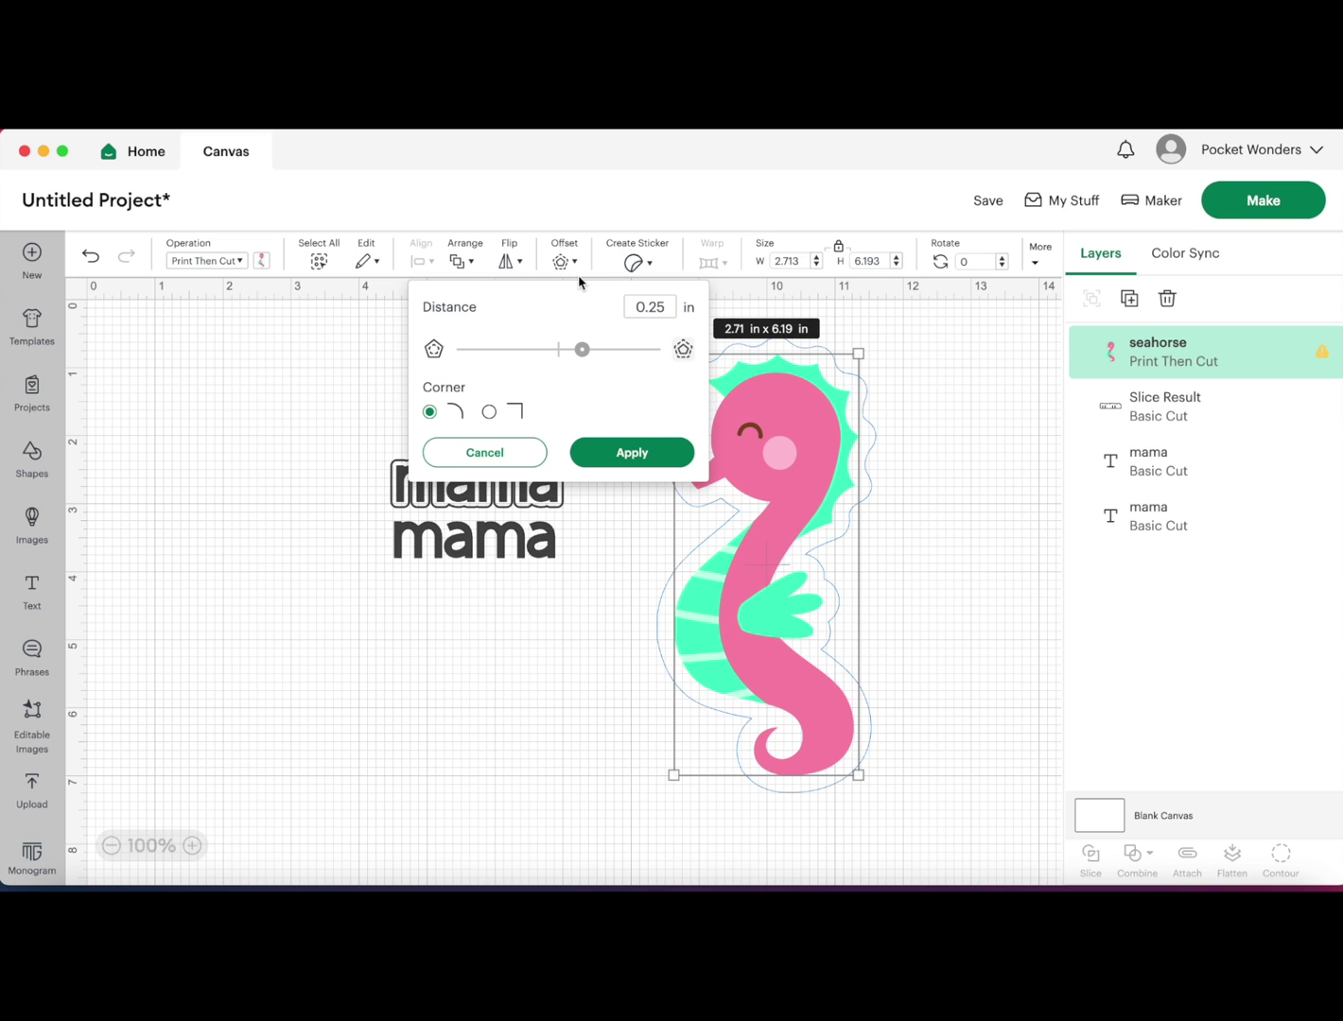
left_click(667, 304)
key("BackSpace")
type("02")
left_click(561, 316)
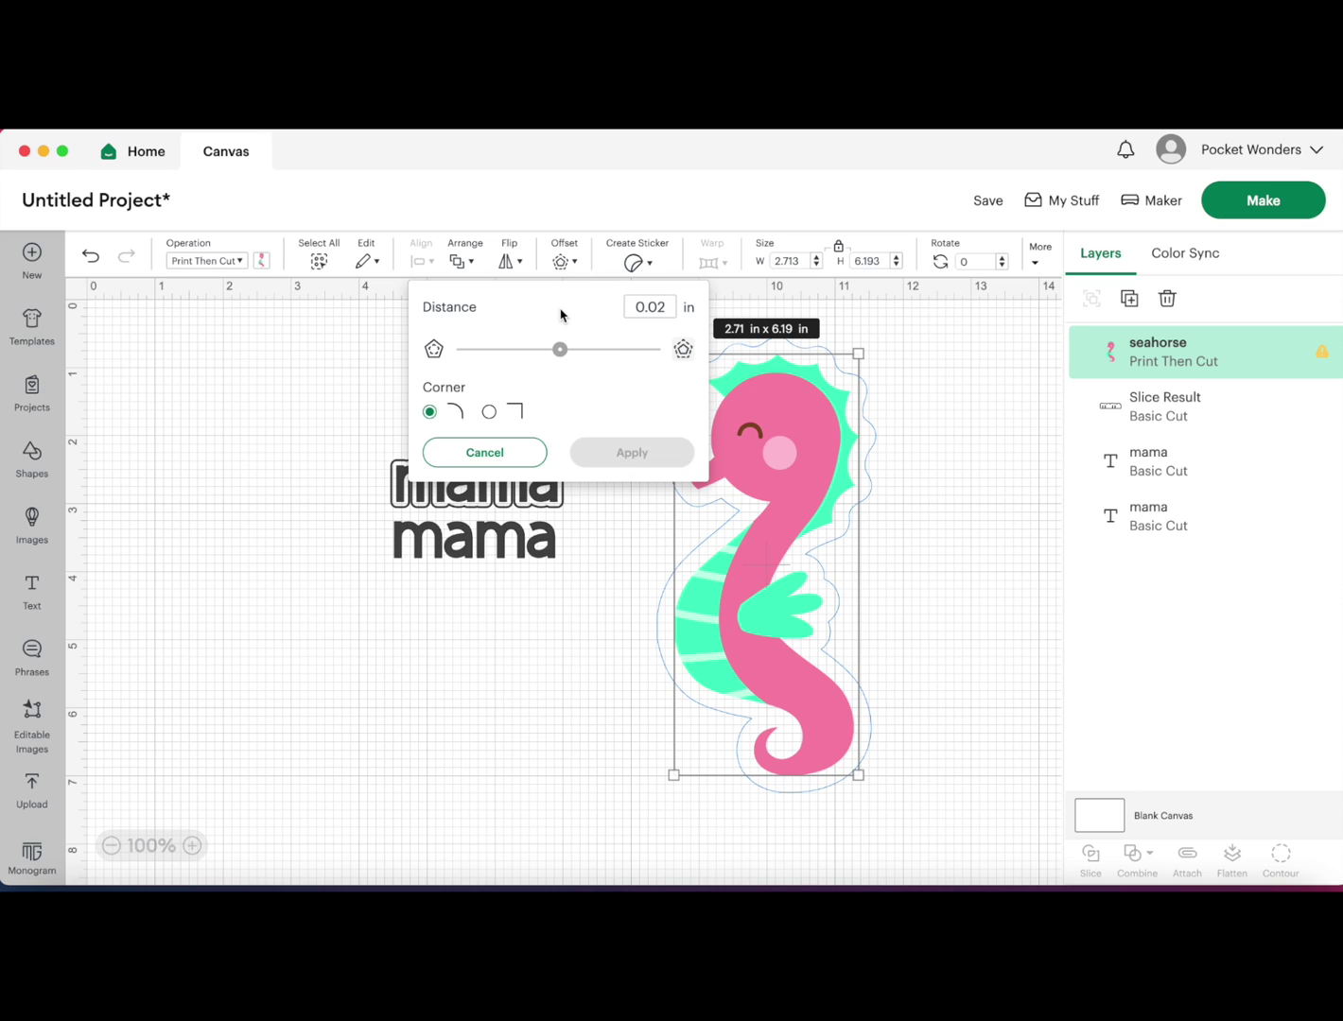
left_click(667, 304)
key("BackSpace")
type("4")
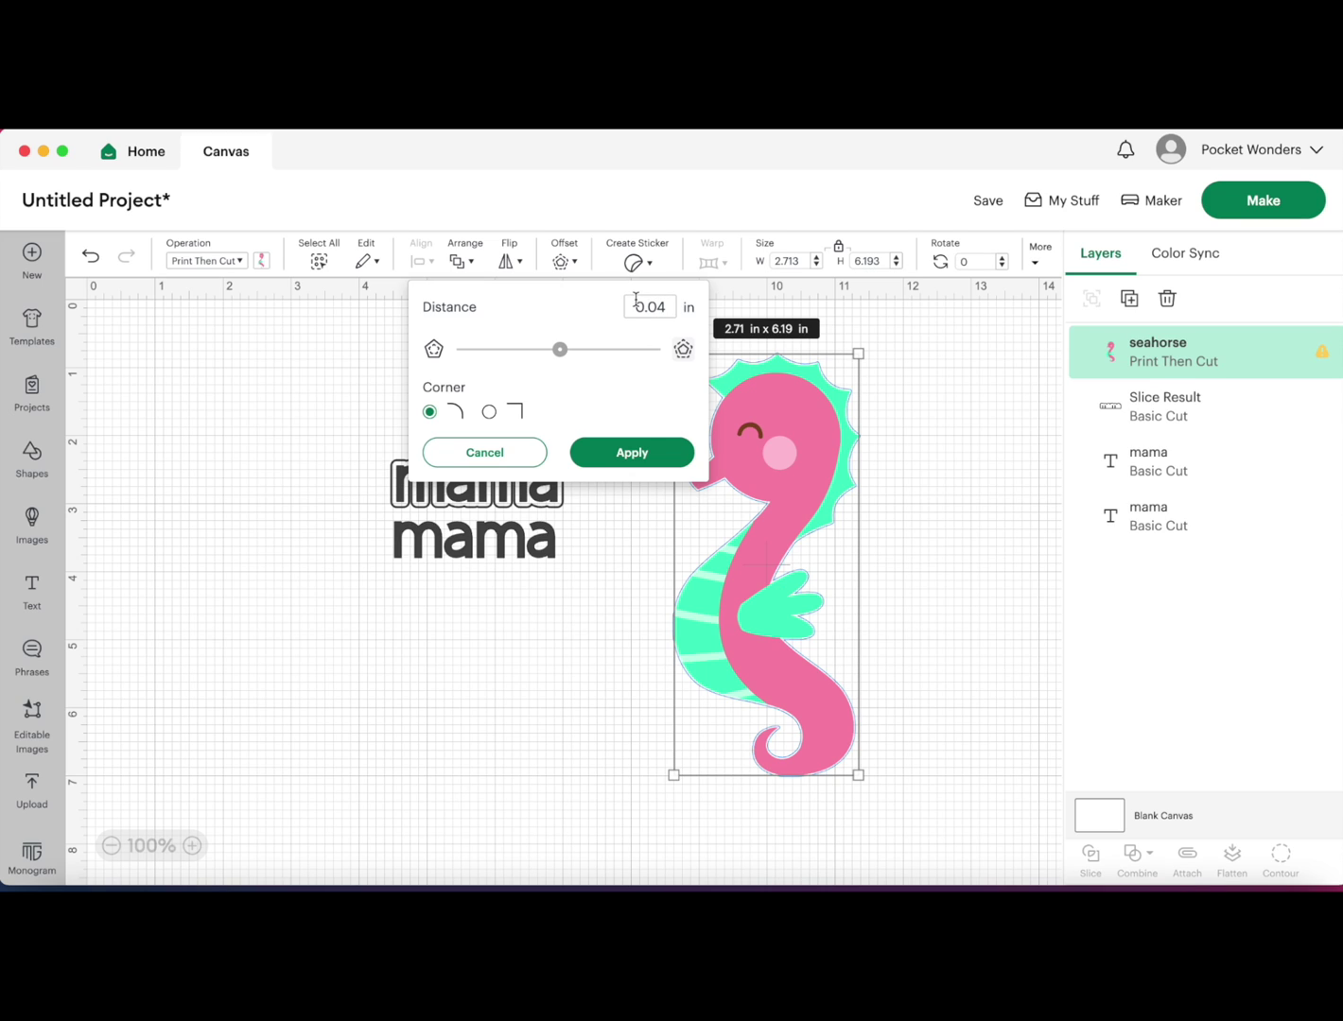
left_click(622, 454)
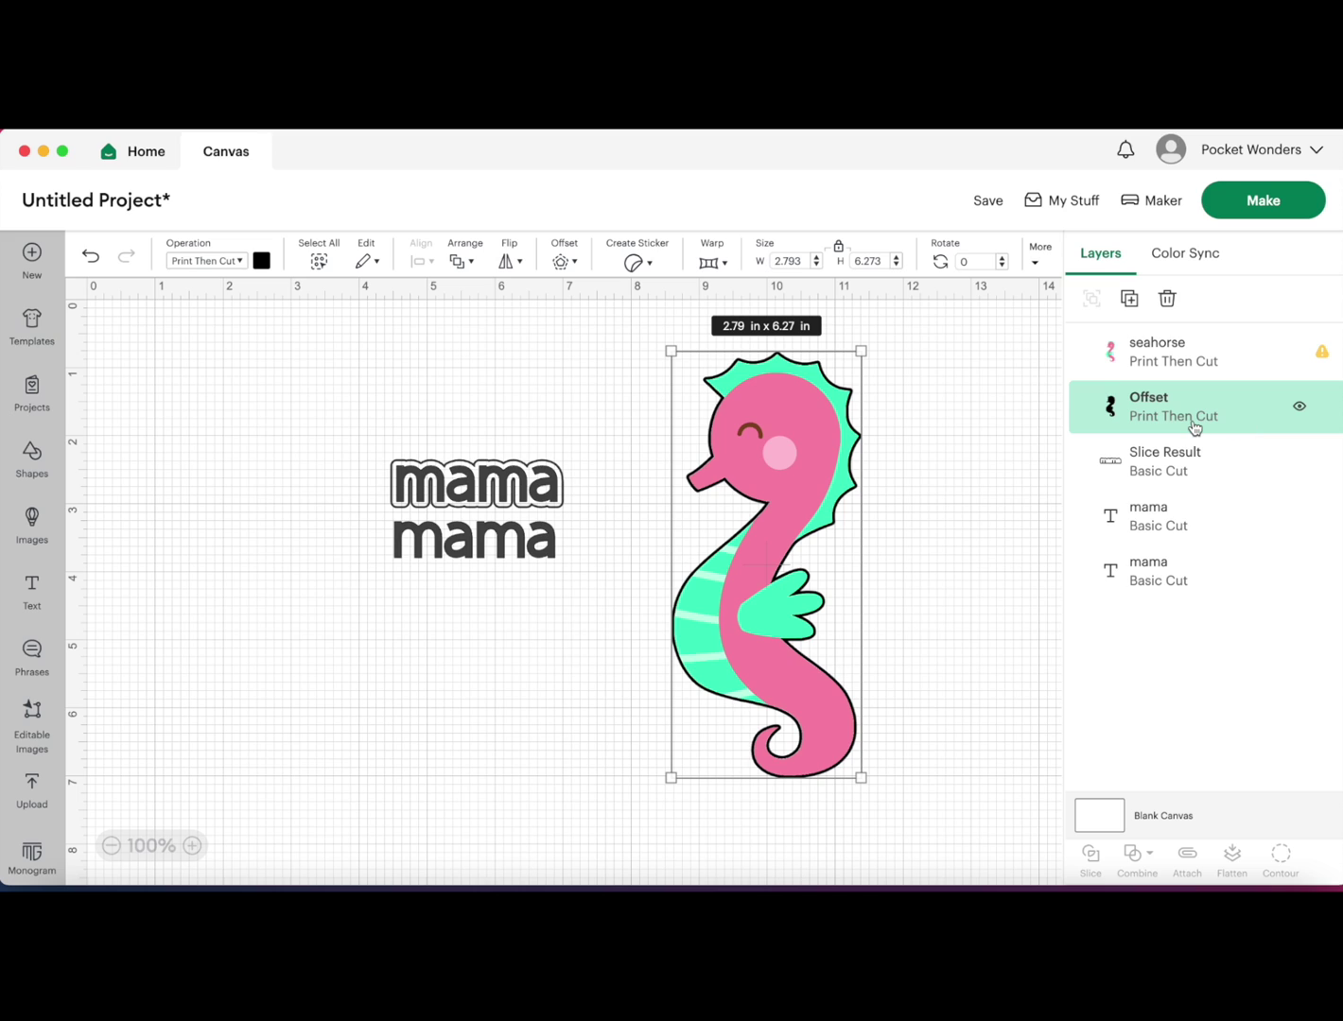
left_click(567, 264)
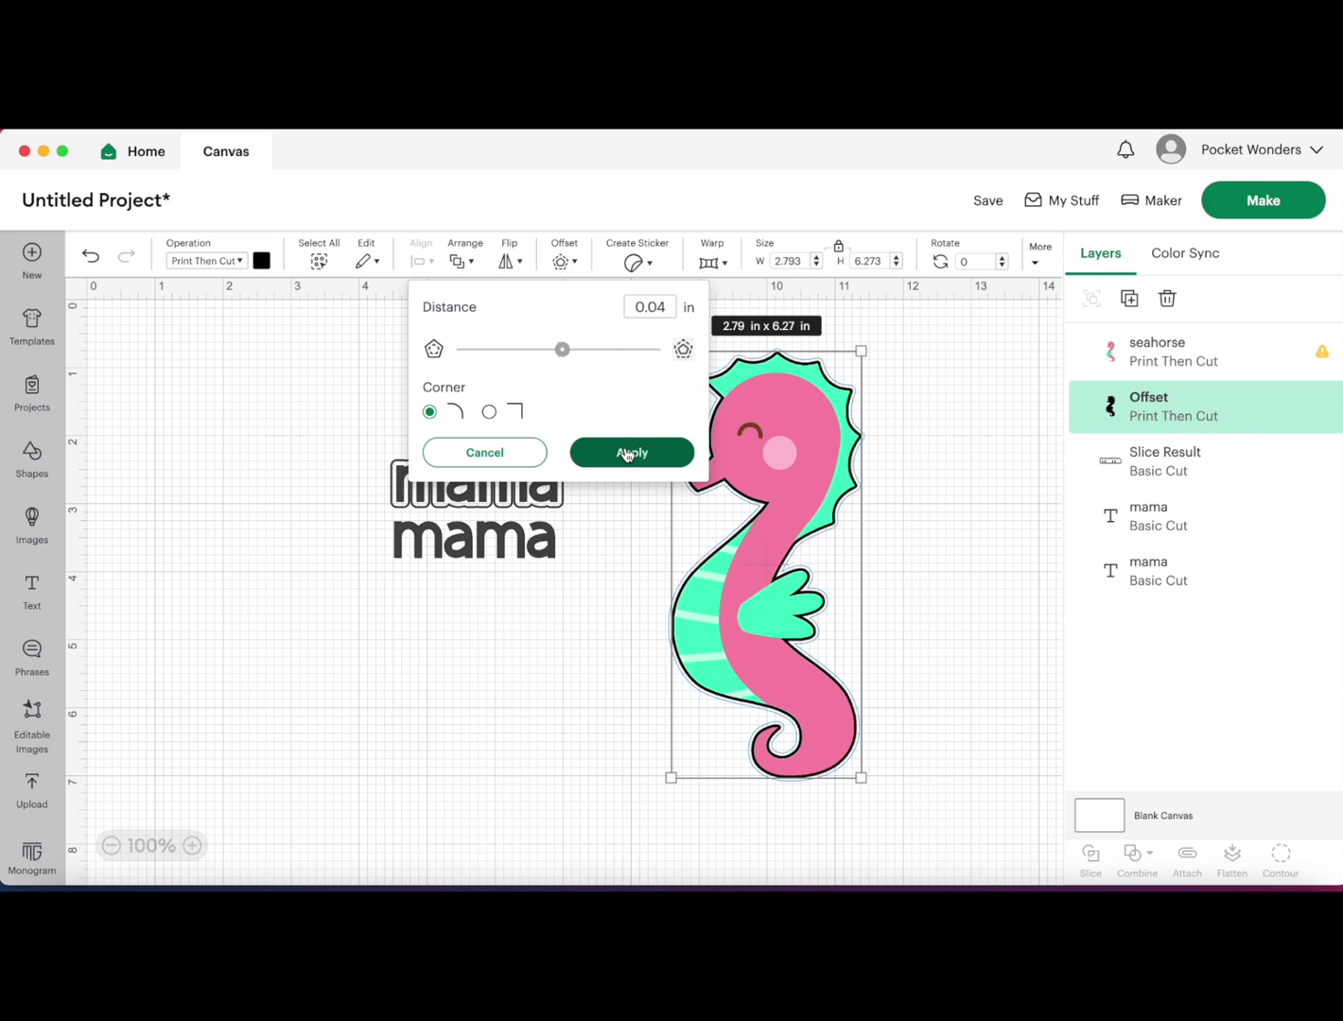
left_click(626, 454)
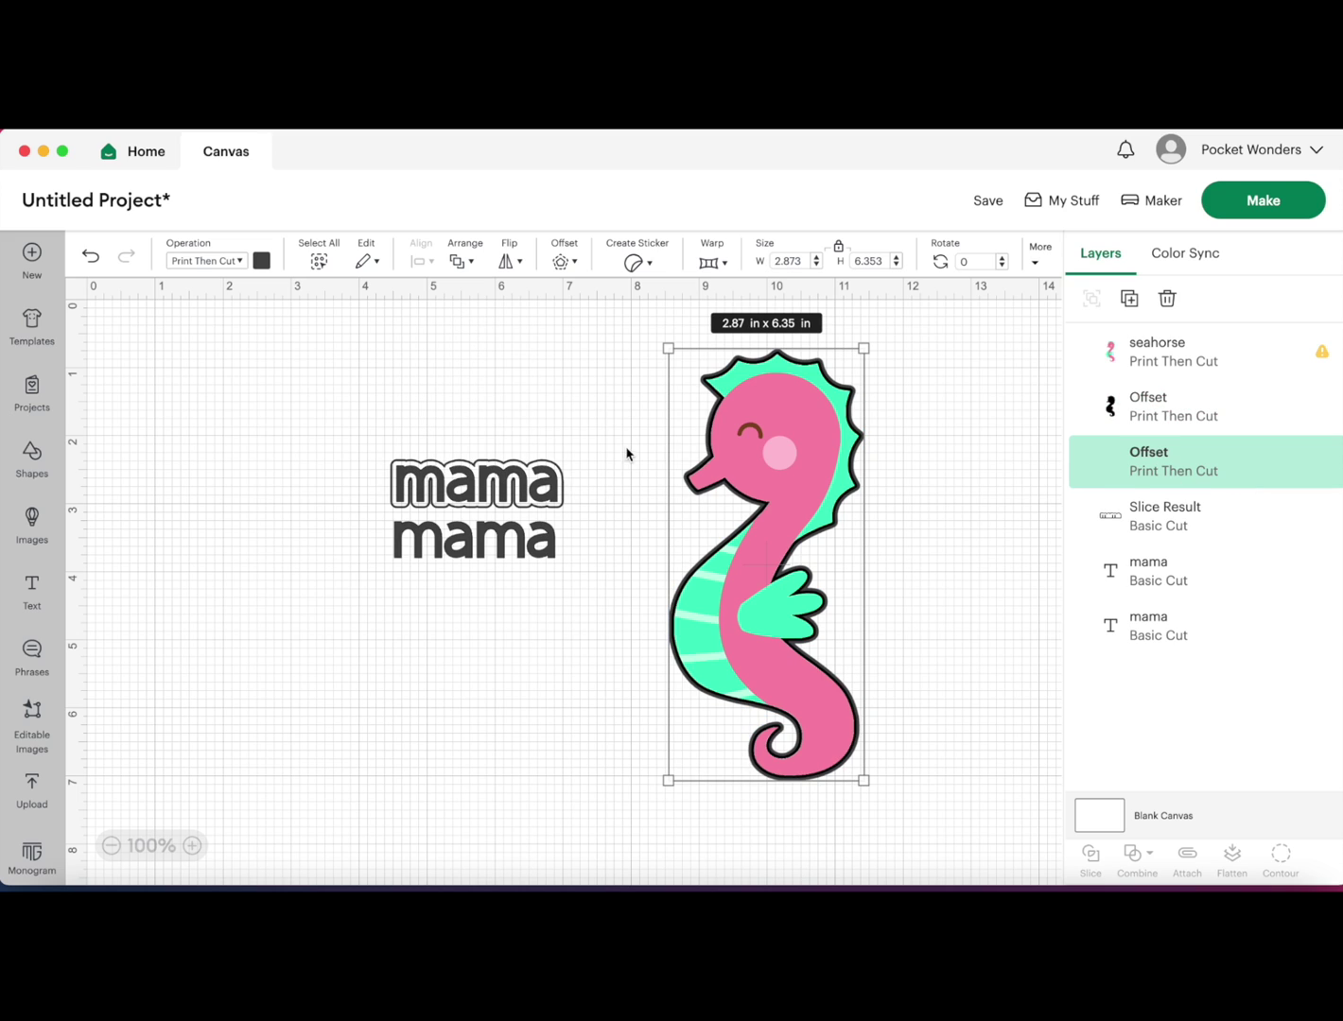
- Make the inner seahorse offset border white, then deselect everything
left_click(1177, 421)
left_click(262, 261)
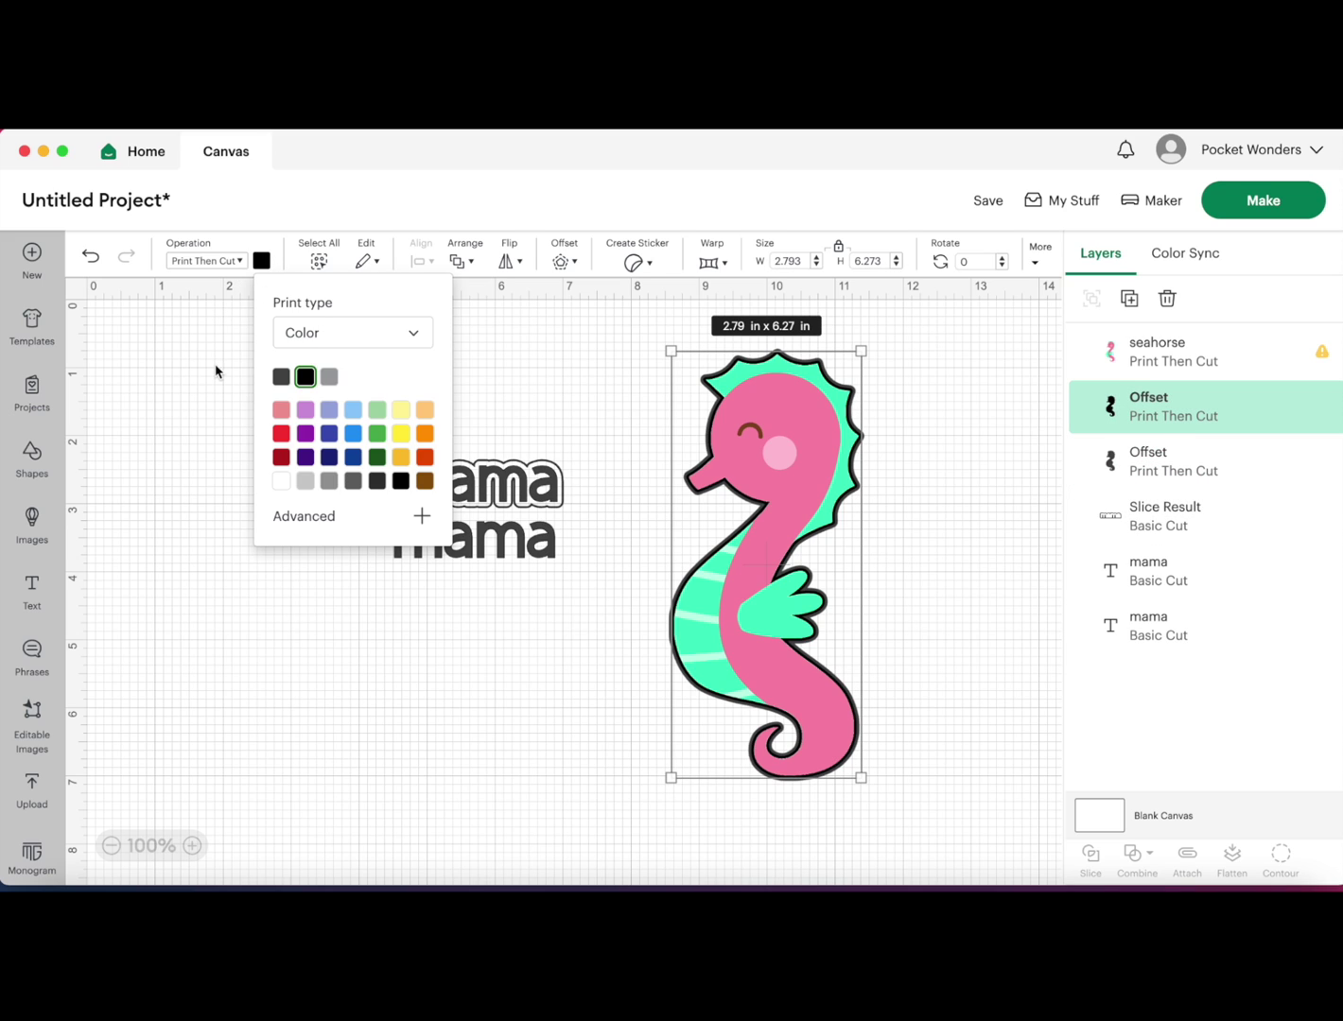
left_click(283, 480)
left_click(1169, 471)
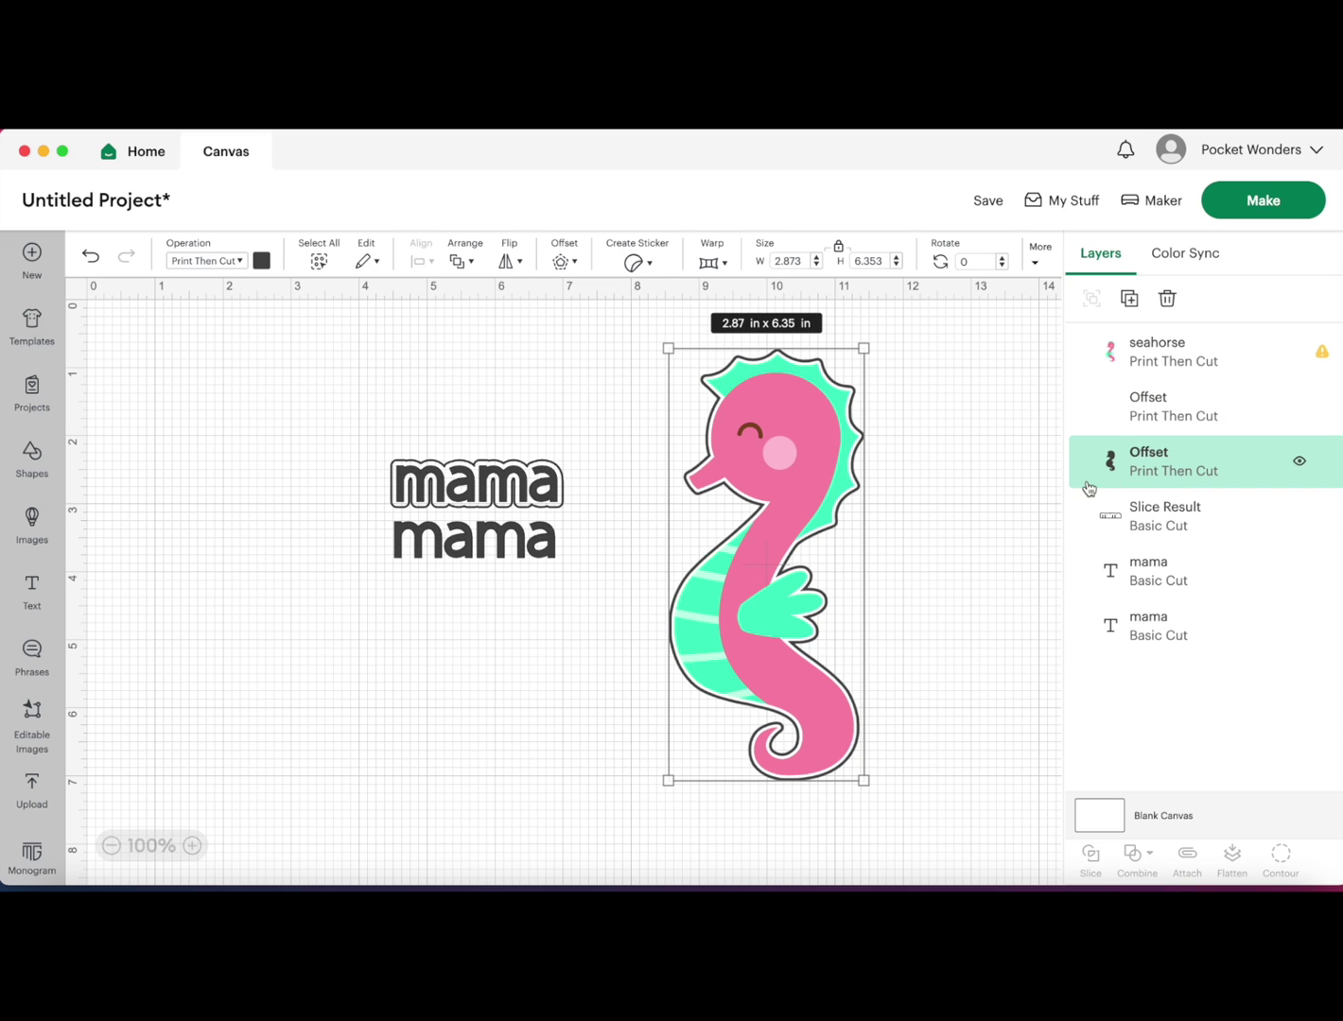
left_click(998, 571)
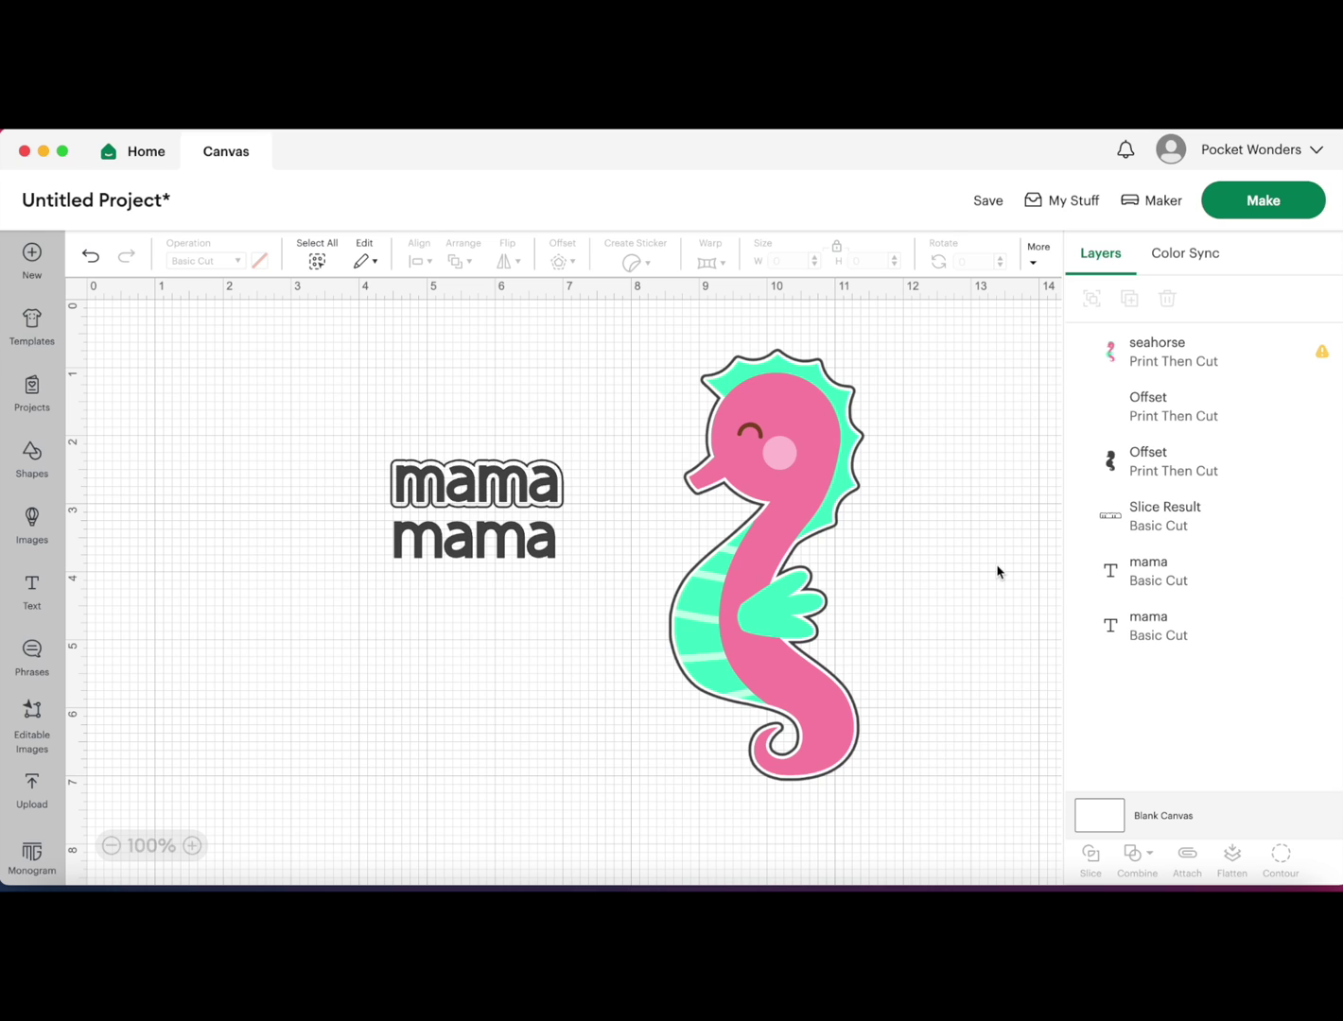
- Duplicate the lower mama and place the 2.36 × 0.53 in copy just beneath it
right_click(1148, 625)
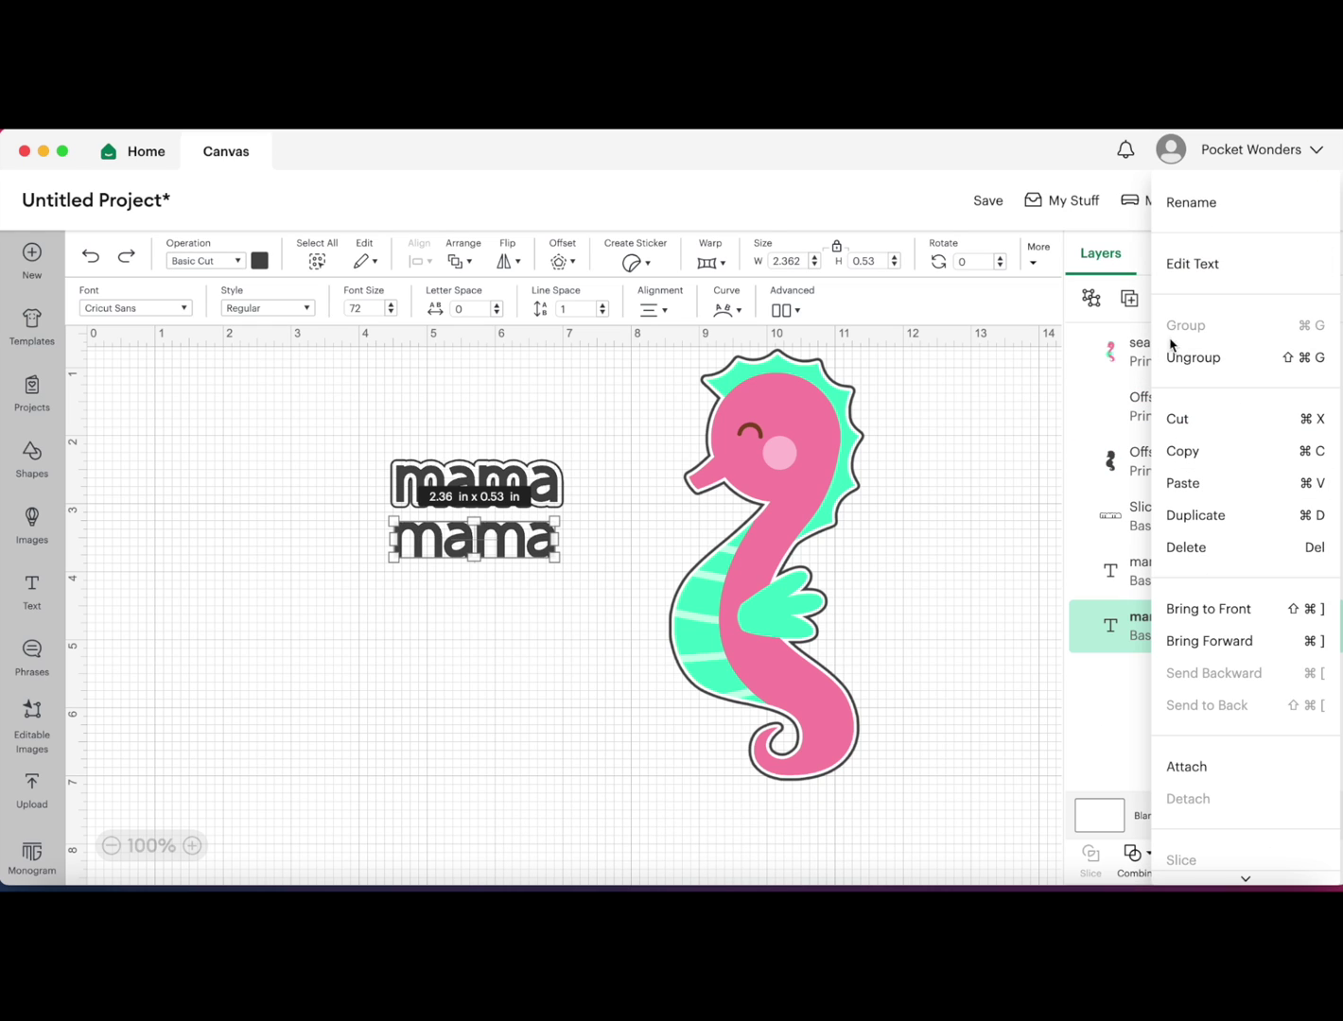
left_click(1194, 517)
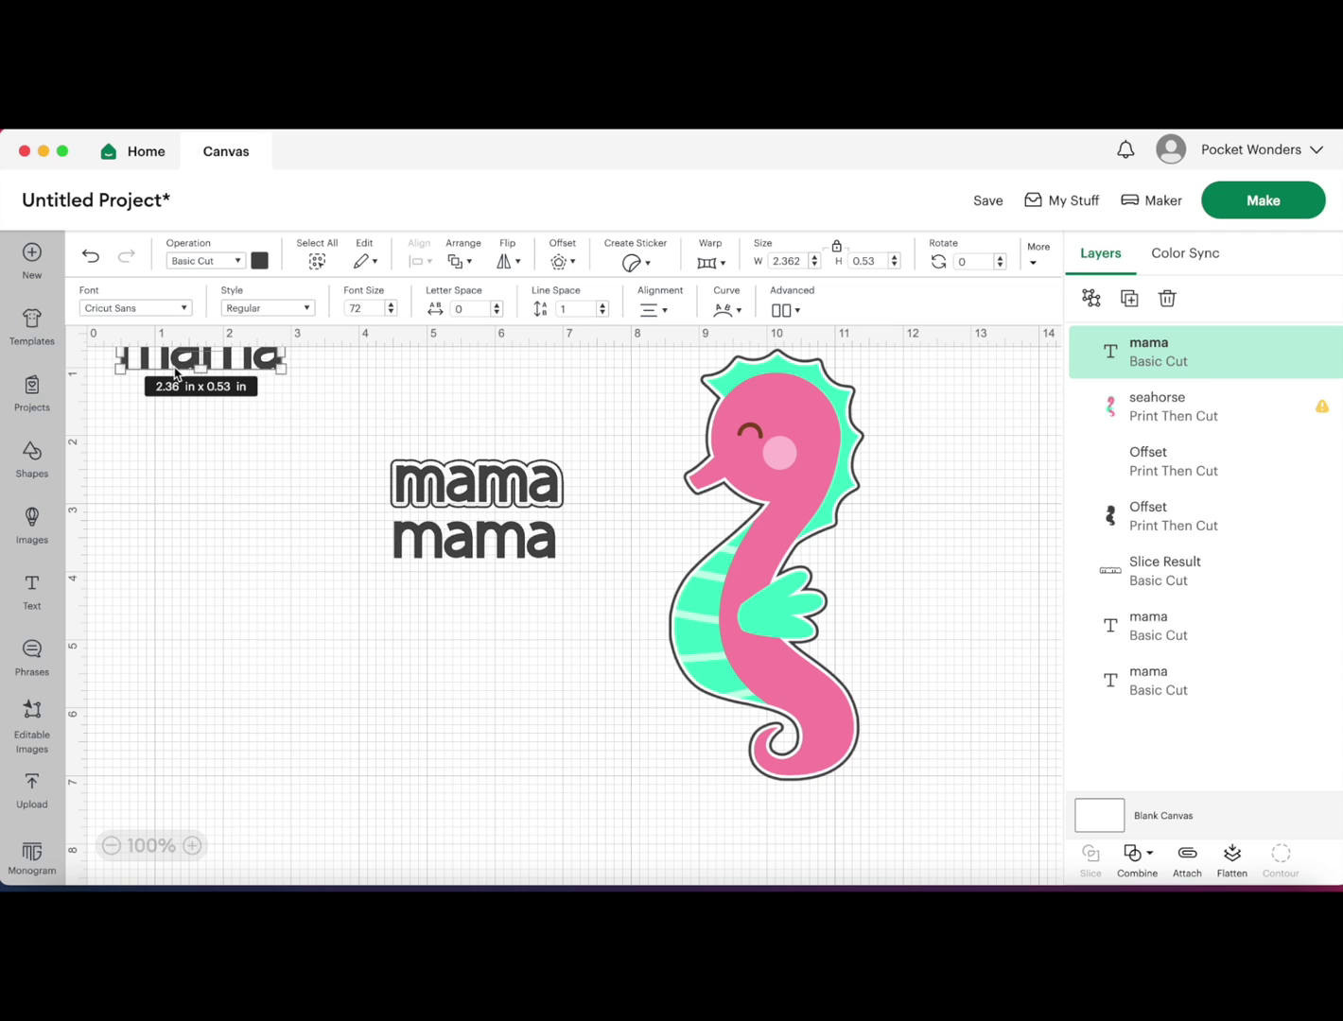
left_click_drag(175, 374, 453, 609)
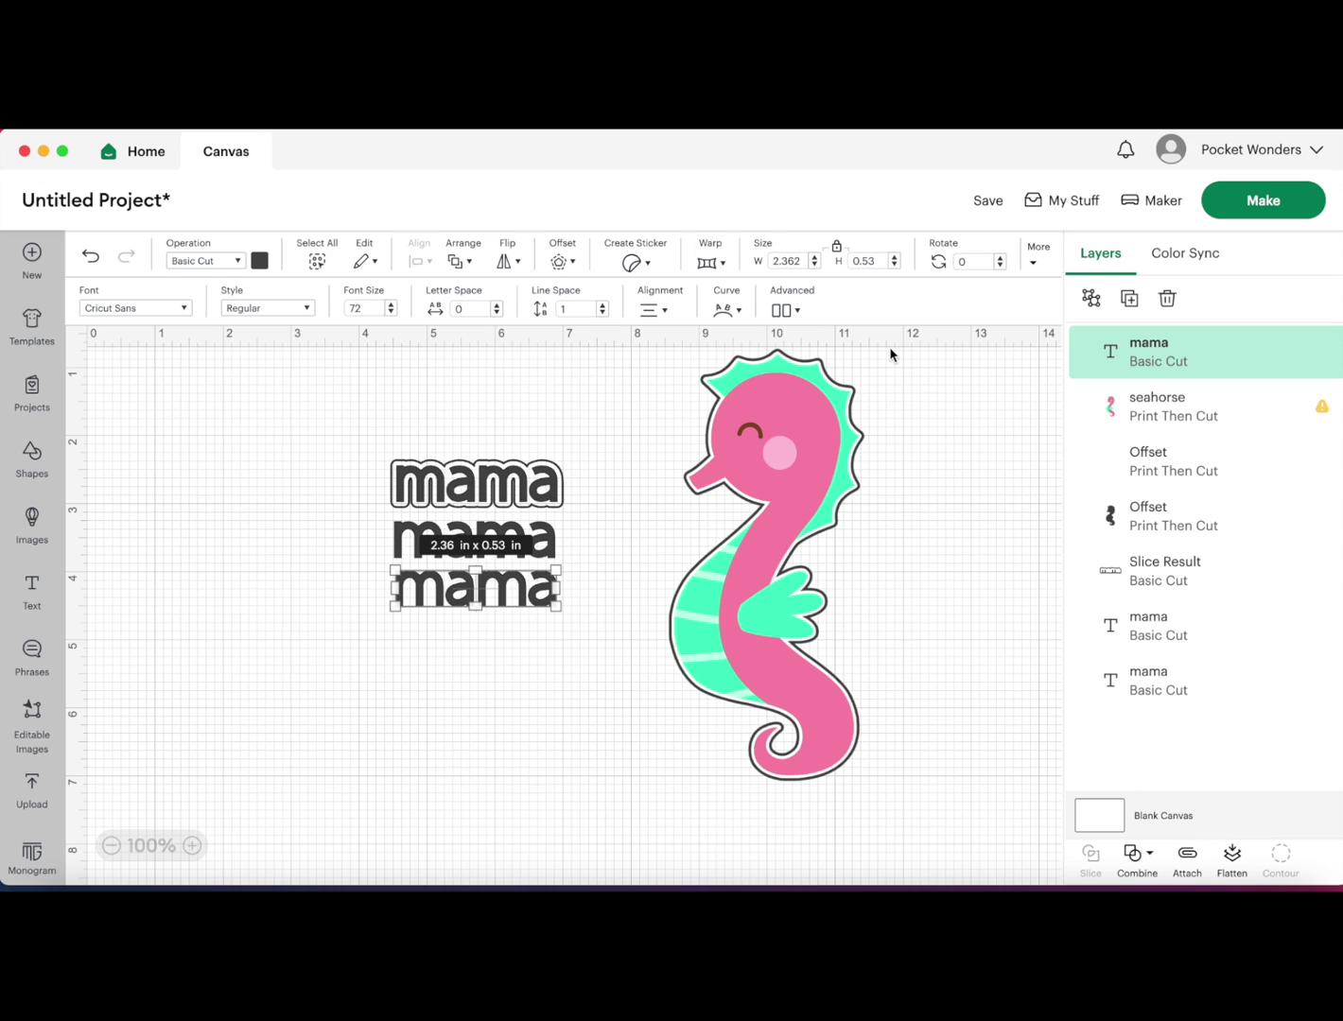
- Add a 0.01 in offset around the third 'mama' copy
left_click(560, 262)
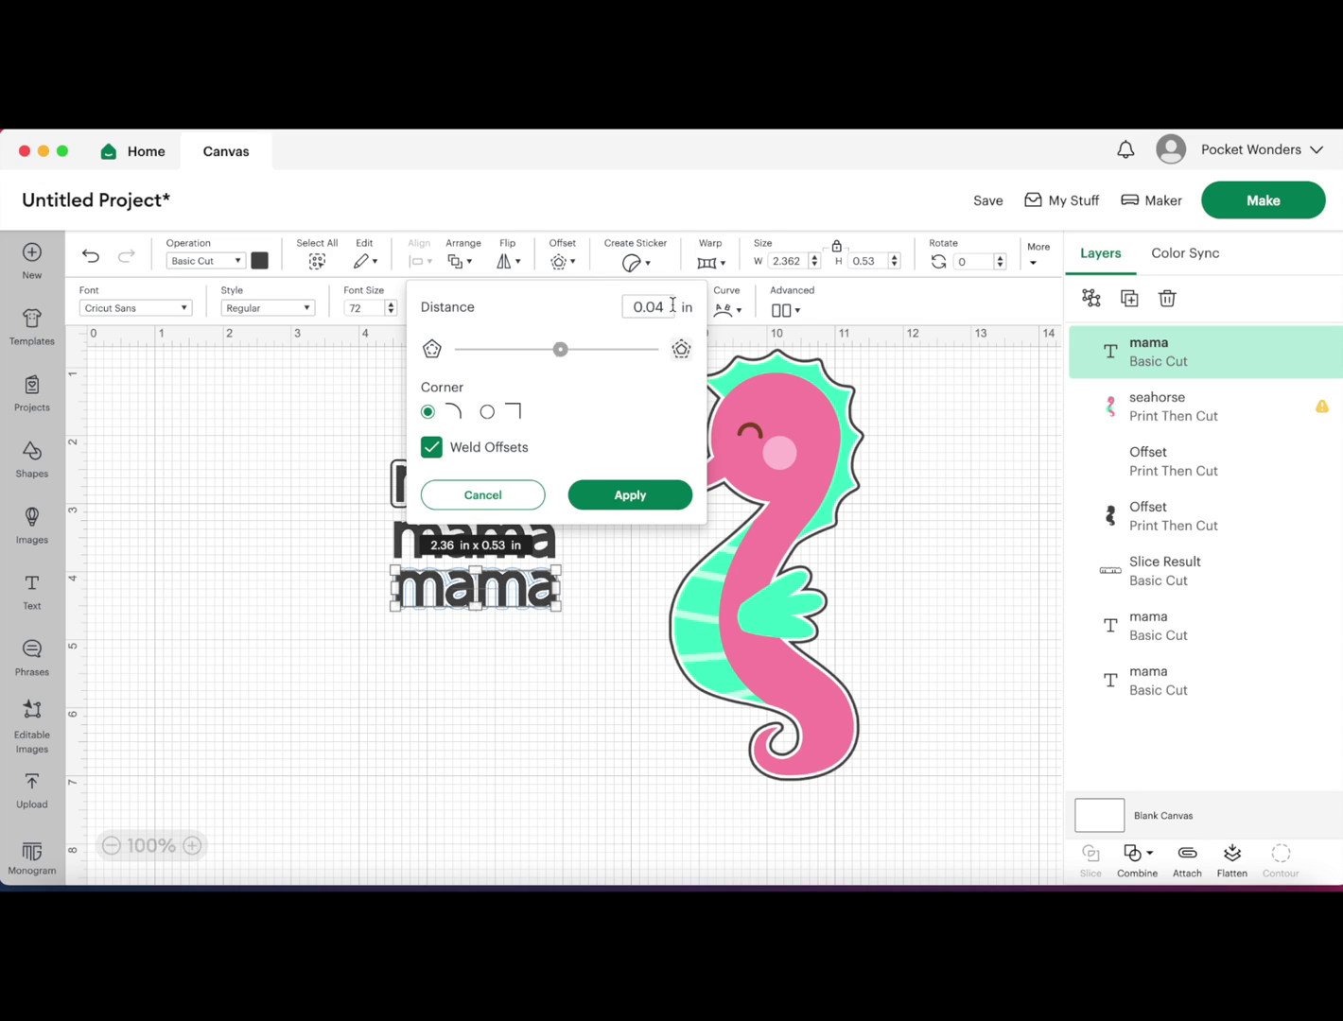
key("BackSpace")
type("01")
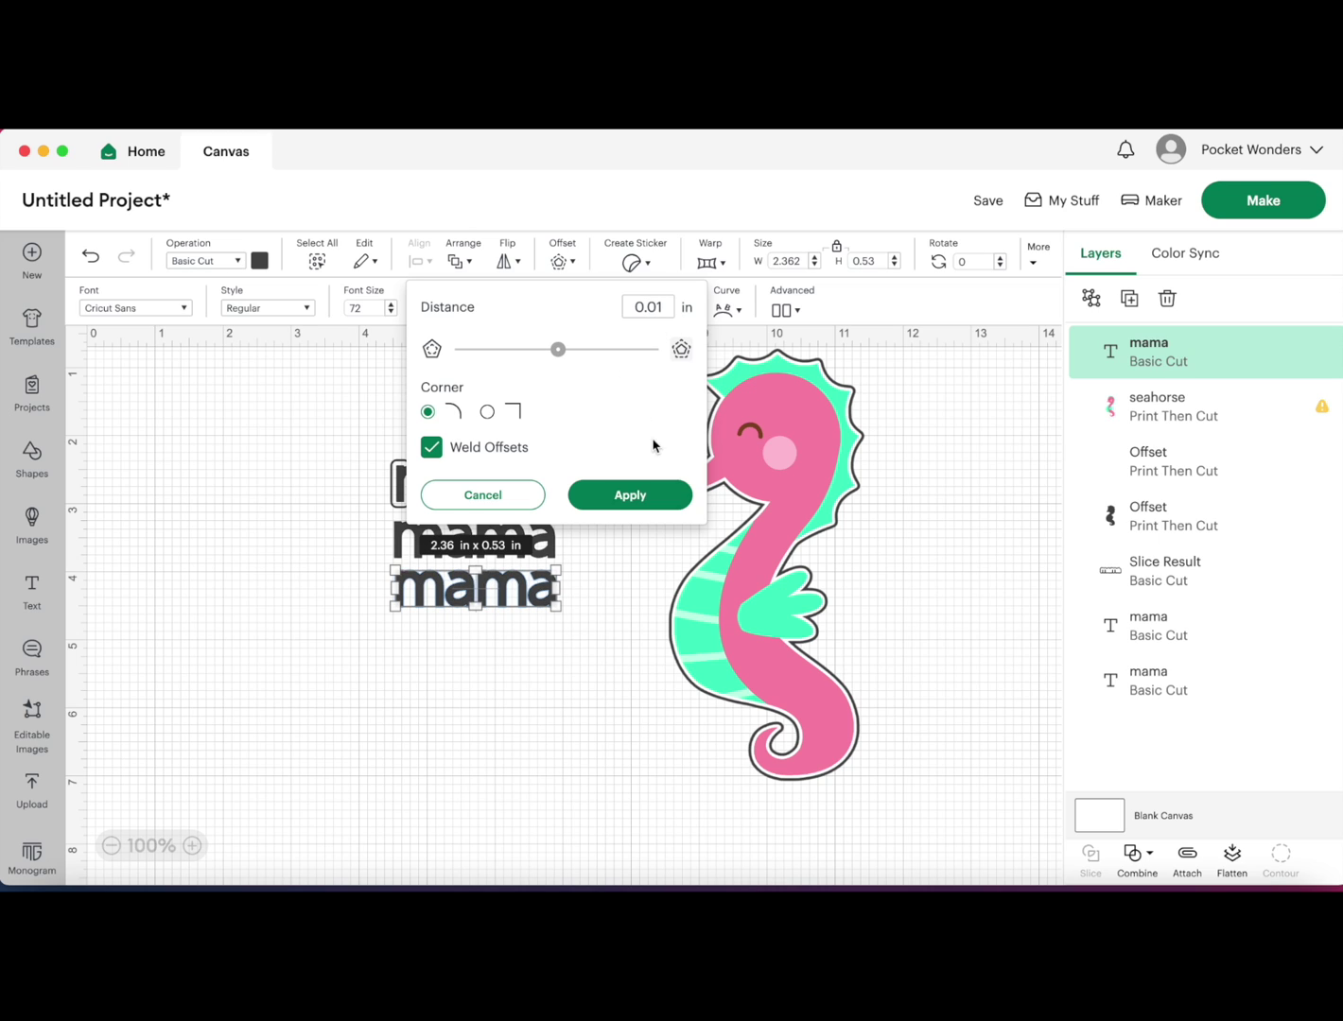
left_click(630, 494)
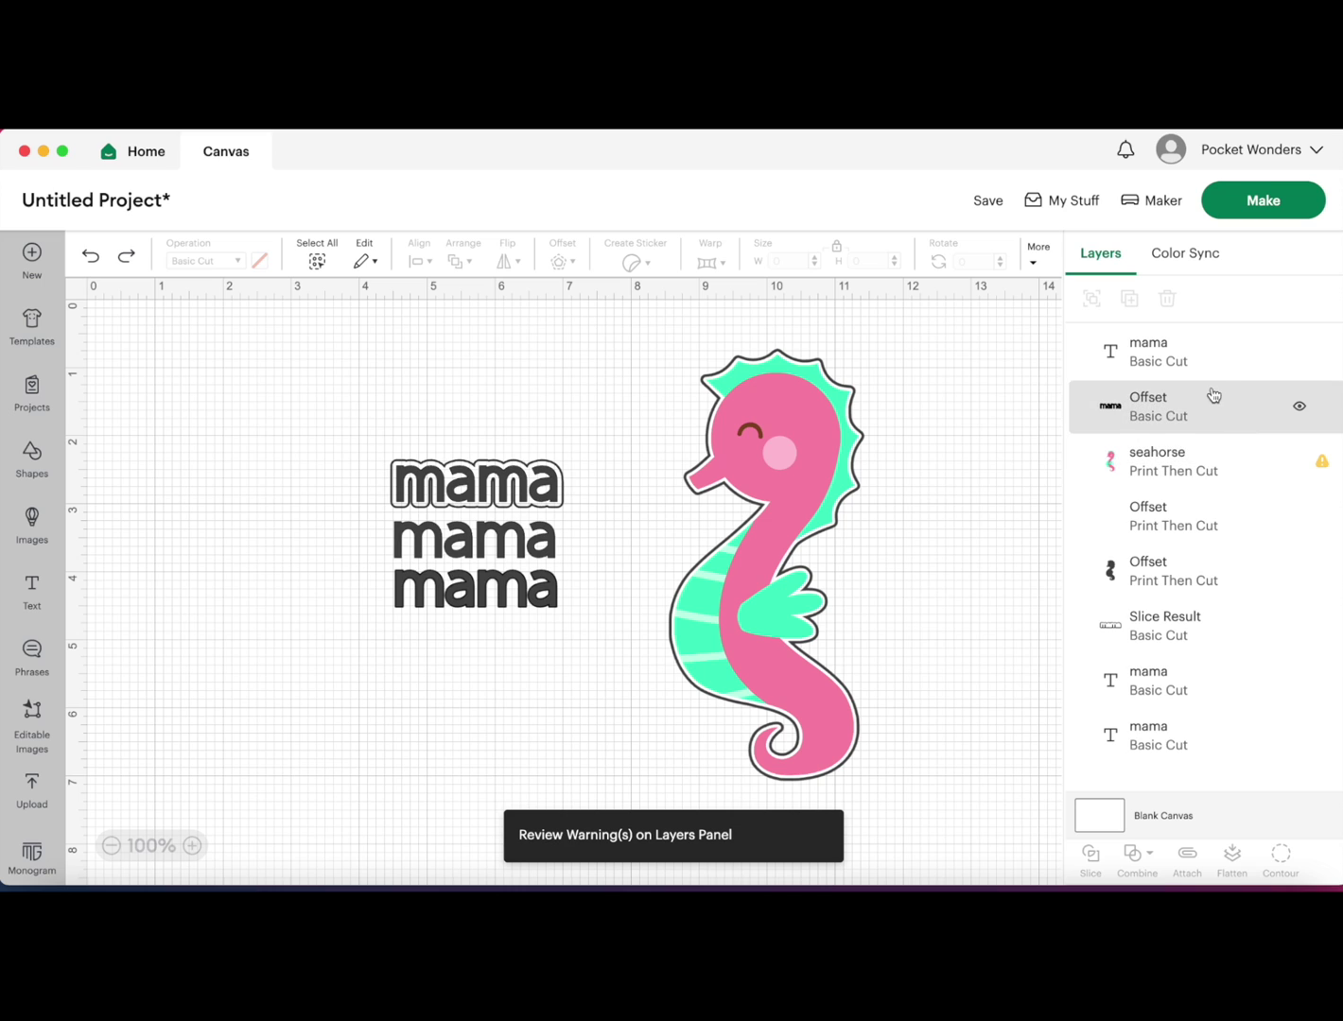
- Slice the 'mama' text with its offset and delete the solid piece, keeping only the outline
left_click(1160, 356)
left_click(1161, 416, "shift")
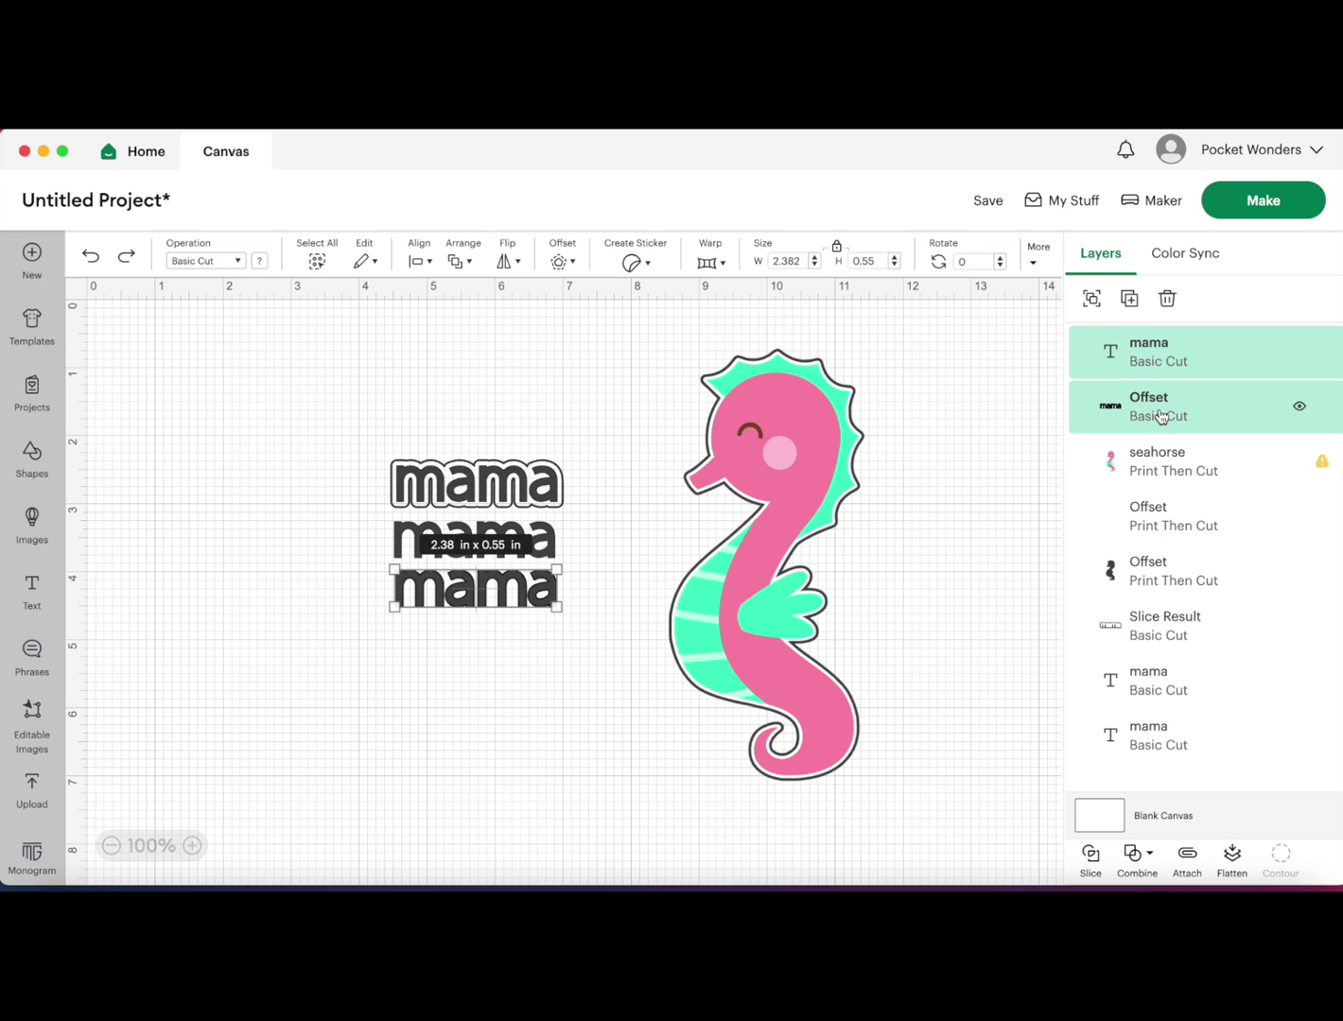
left_click(1090, 862)
left_click(1184, 359)
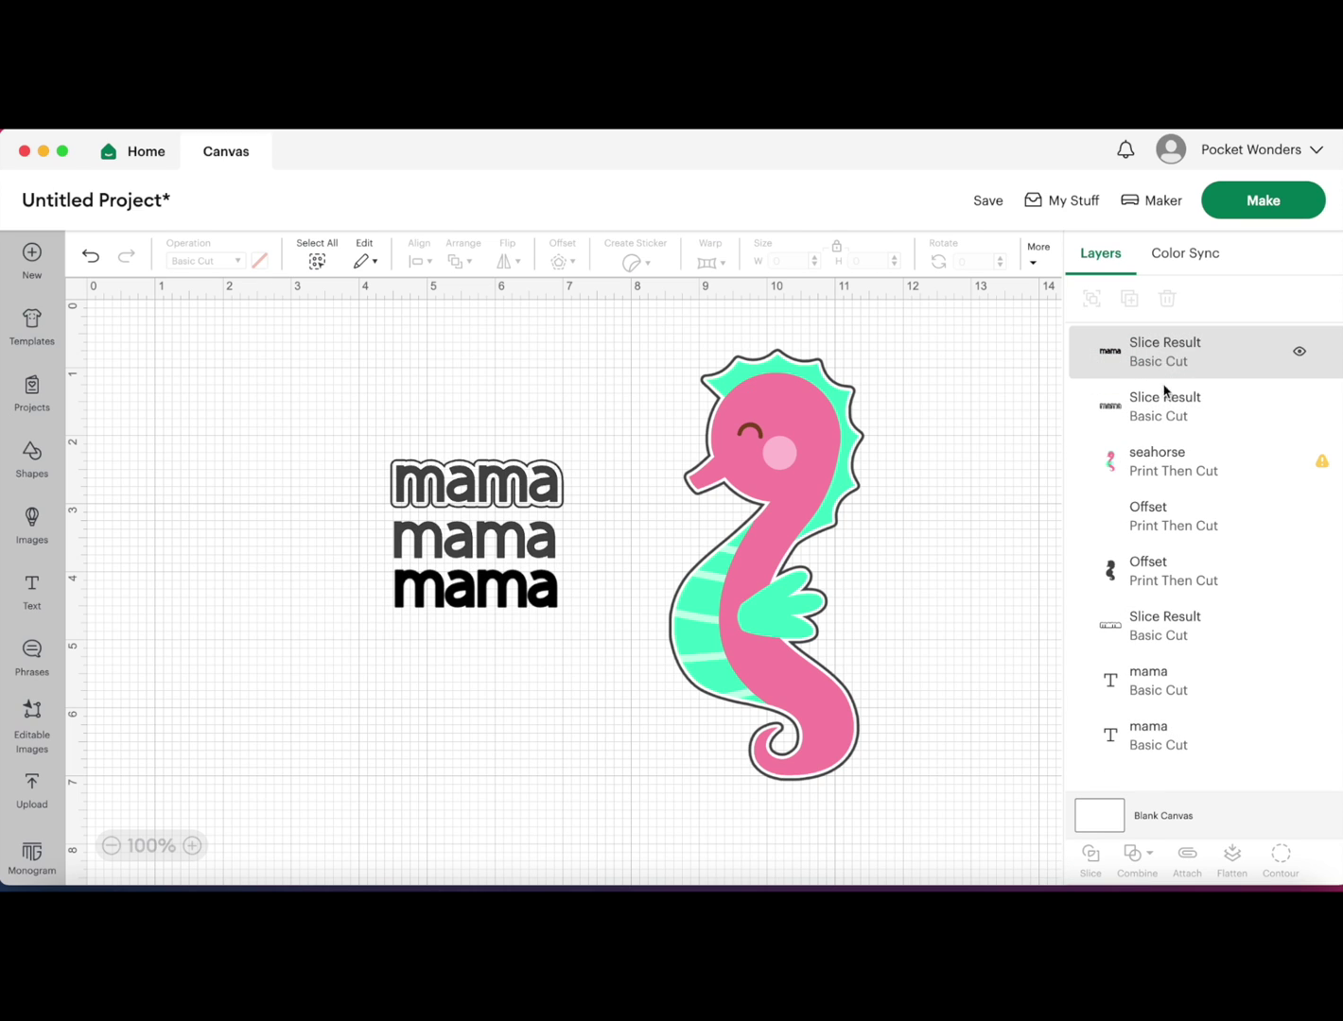
left_click(1162, 357)
key("Delete")
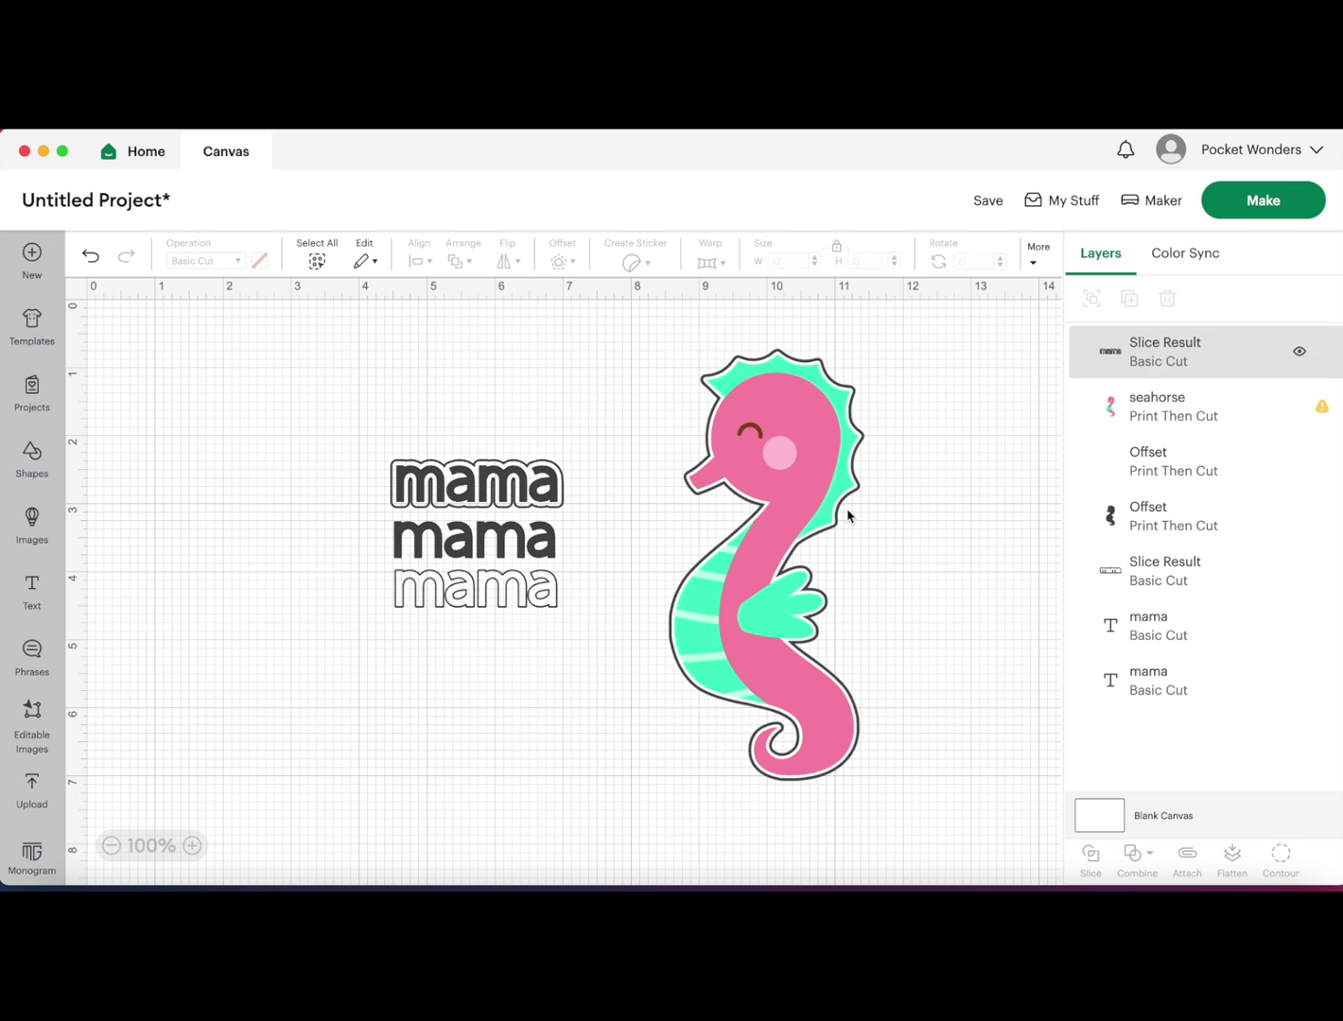
left_click(1171, 369)
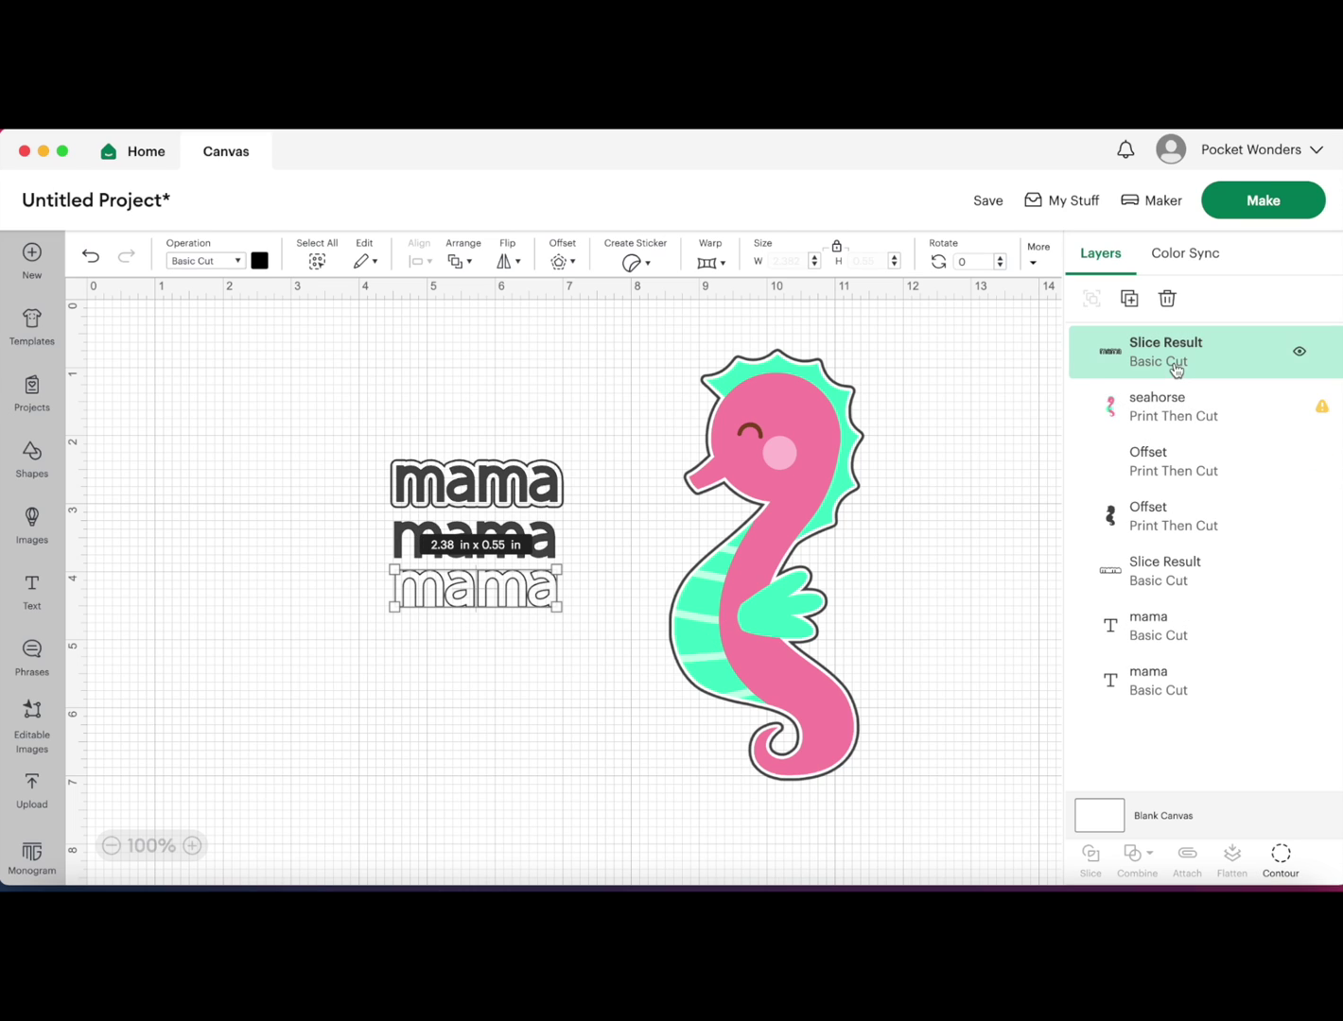
left_click(471, 752)
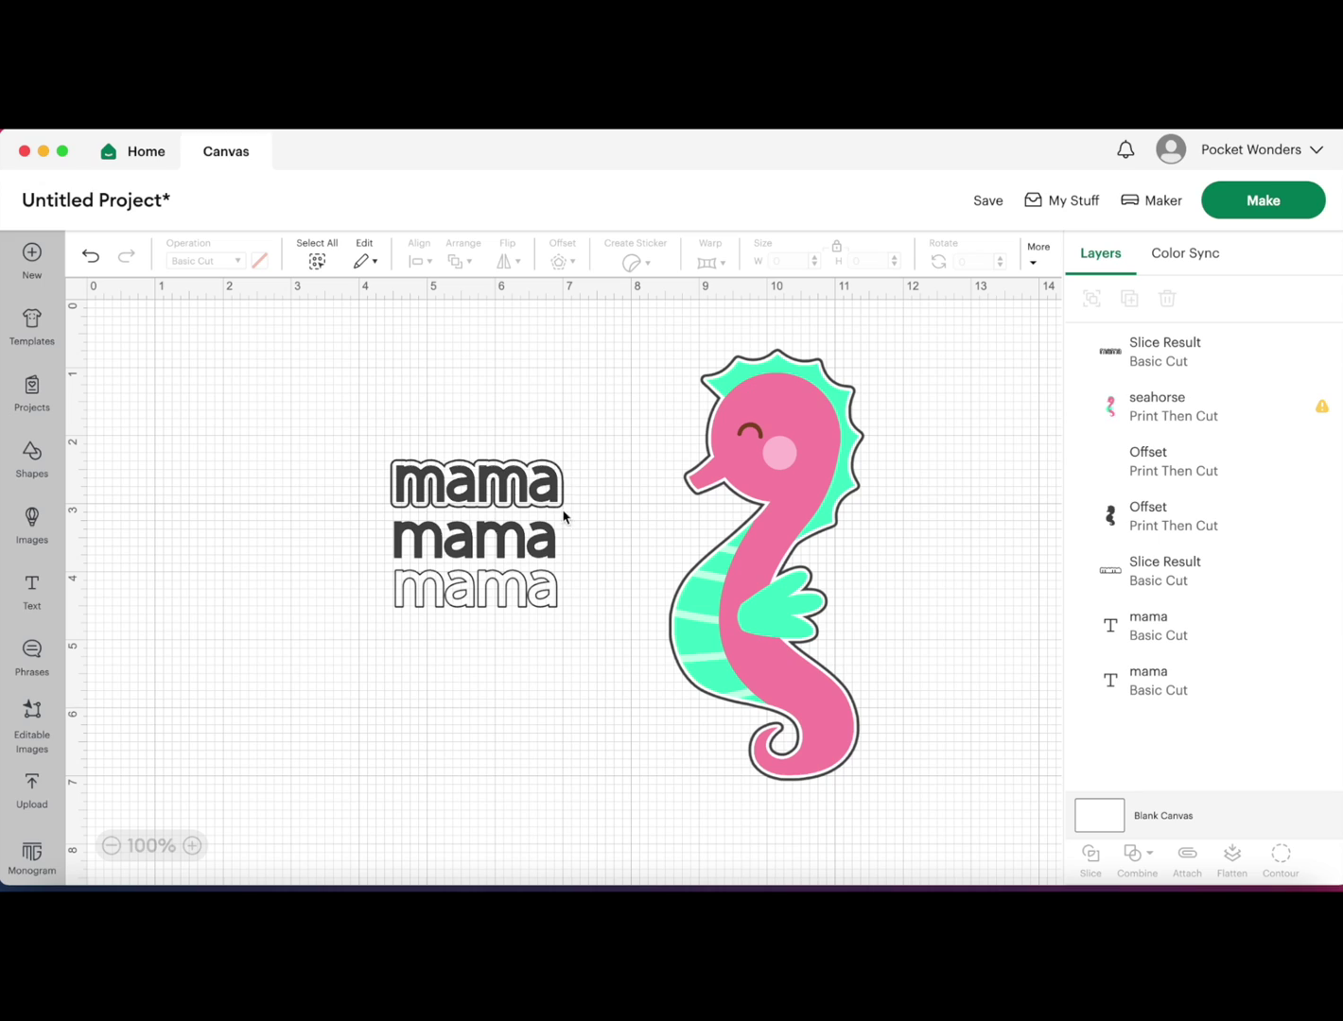